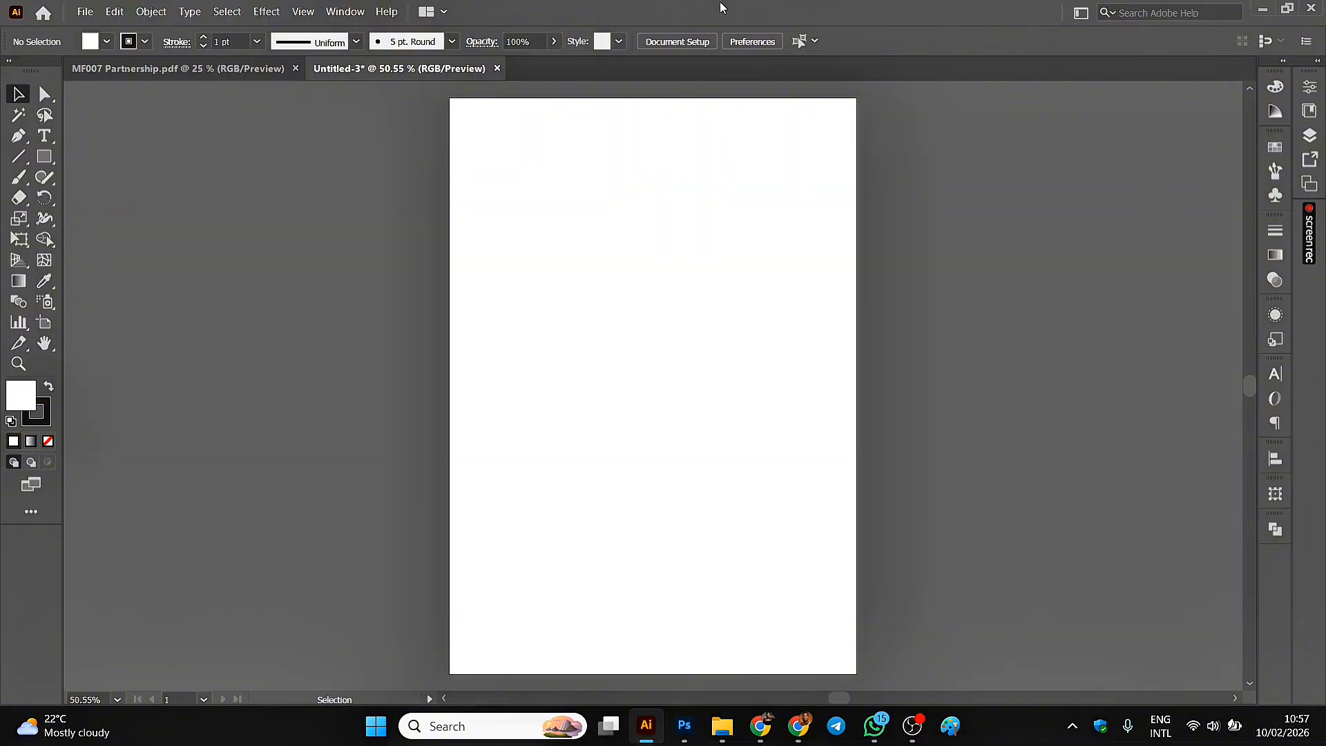
Draw a wide rectangle across the upper part of the artboard and keep it selected with the Selection tool.
{"action": "left_click", "coordinate": [44, 158]}
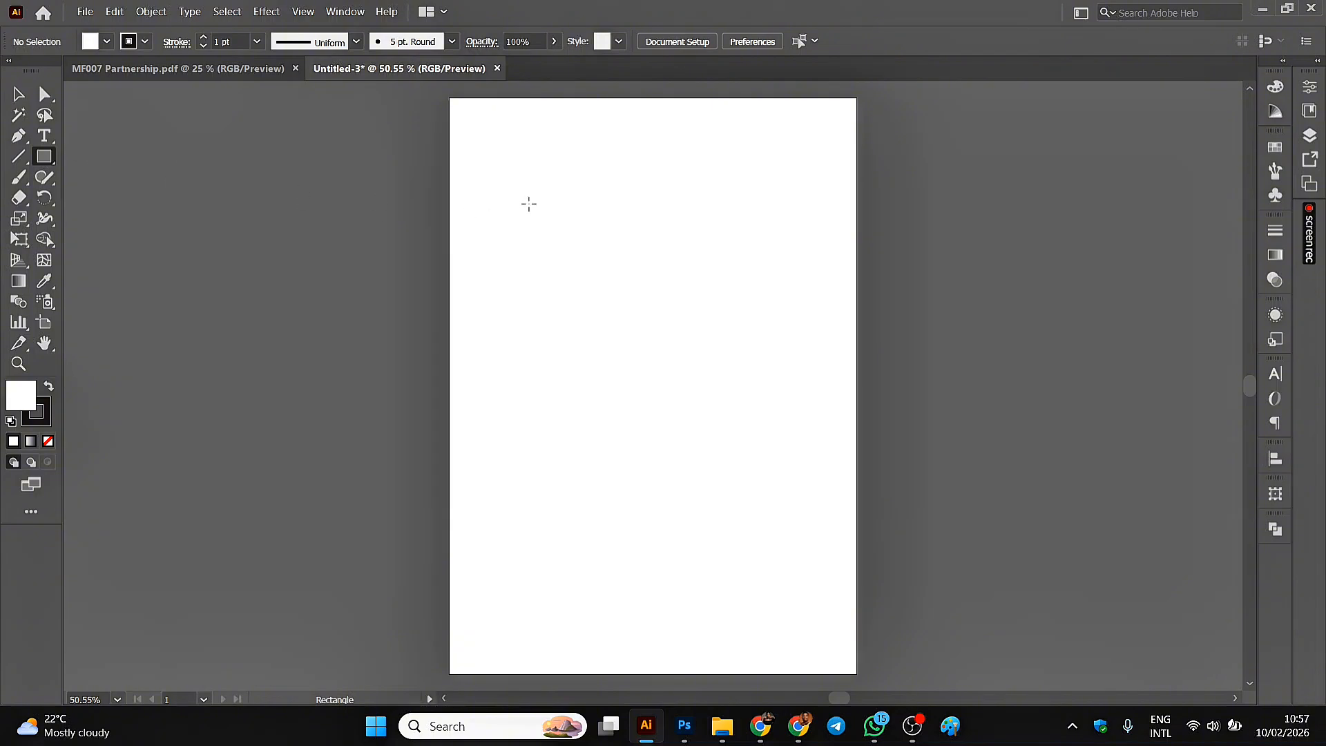
{"action": "mouse_move", "coordinate": [487, 135]}
{"action": "left_mouse_down"}
{"action": "mouse_move", "coordinate": [586, 252]}
{"action": "mouse_move", "coordinate": [744, 315]}
{"action": "mouse_move", "coordinate": [744, 278]}
{"action": "mouse_move", "coordinate": [730, 274]}
{"action": "left_mouse_up"}
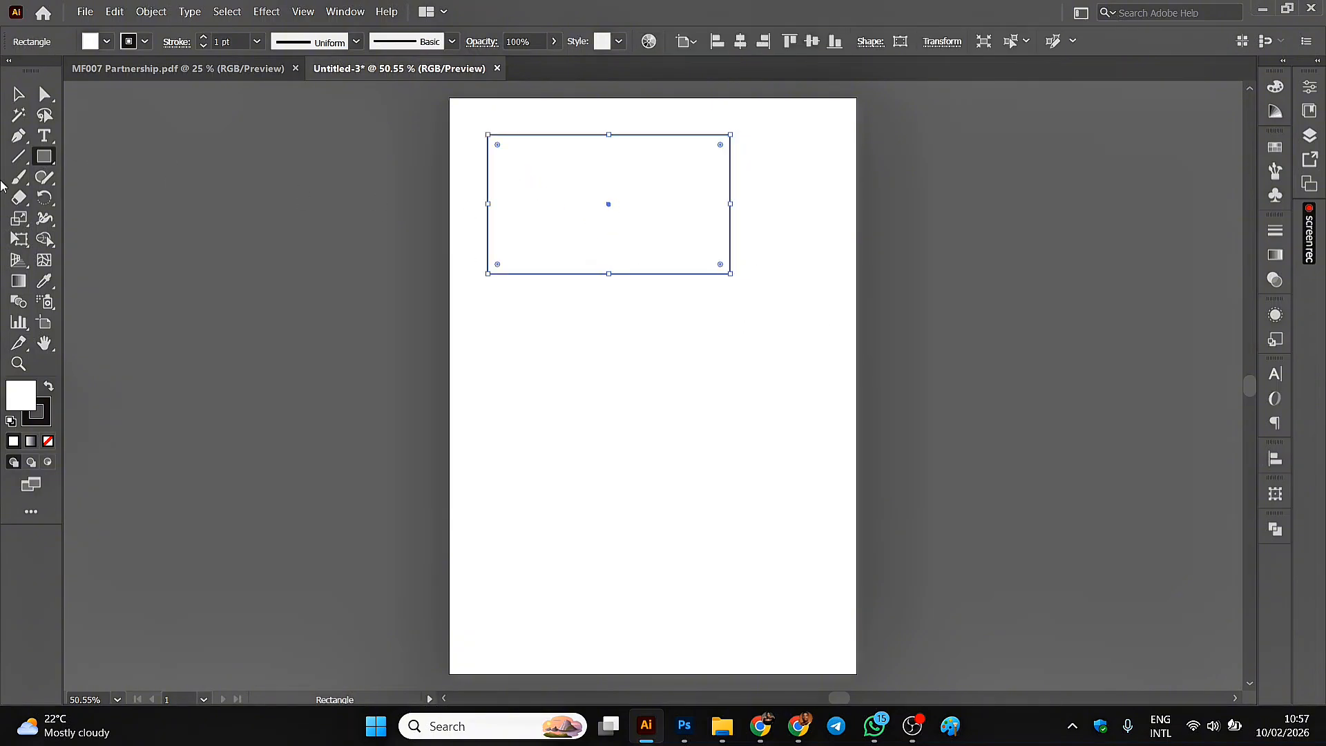
{"action": "left_click", "coordinate": [18, 94]}
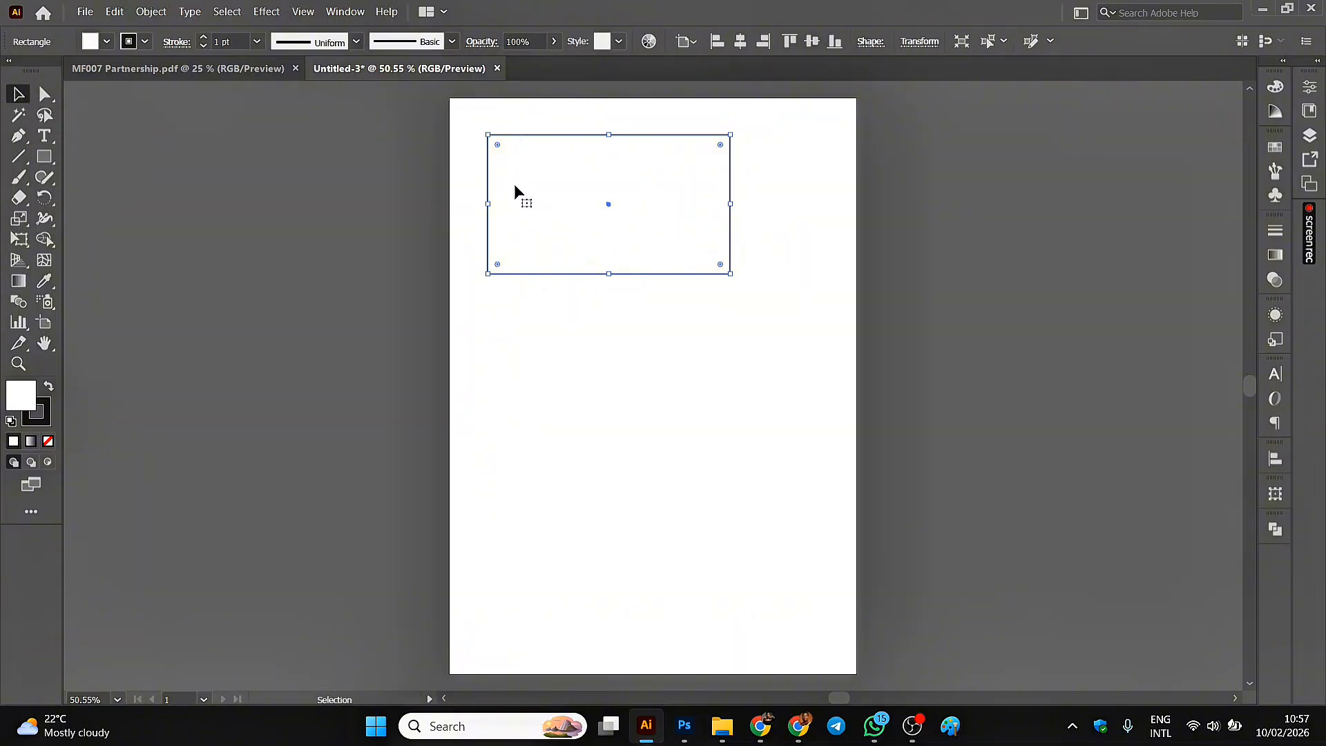
Fill the rectangle with the default white-to-black linear gradient.
{"action": "left_click", "coordinate": [1274, 256]}
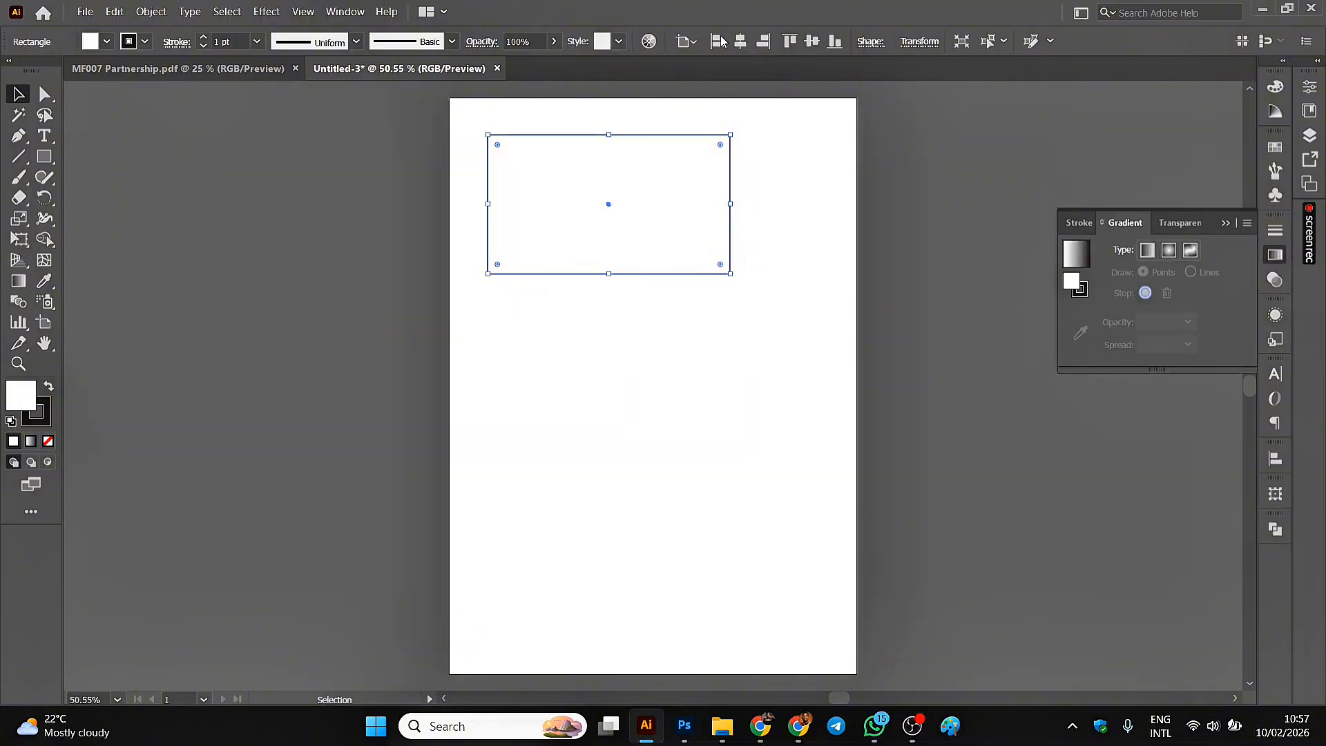
{"action": "left_click", "coordinate": [342, 10]}
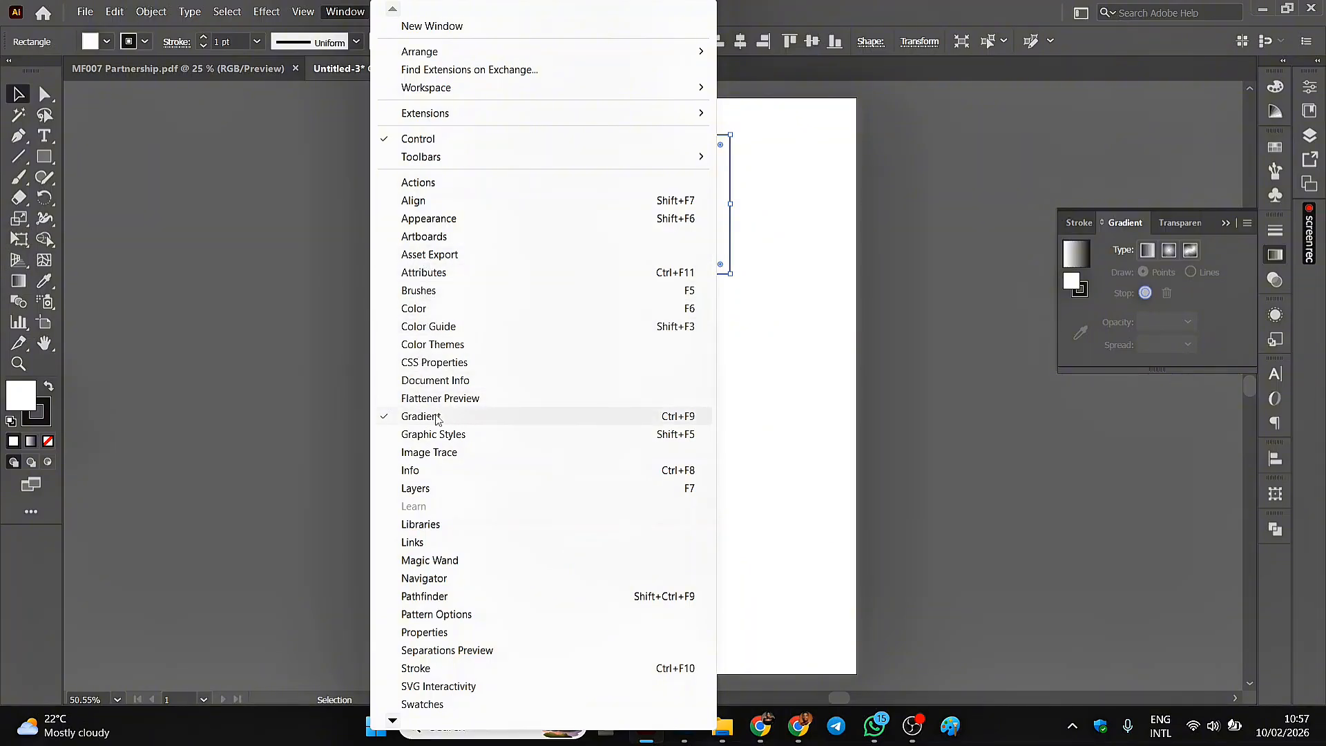
{"action": "left_click", "coordinate": [342, 362]}
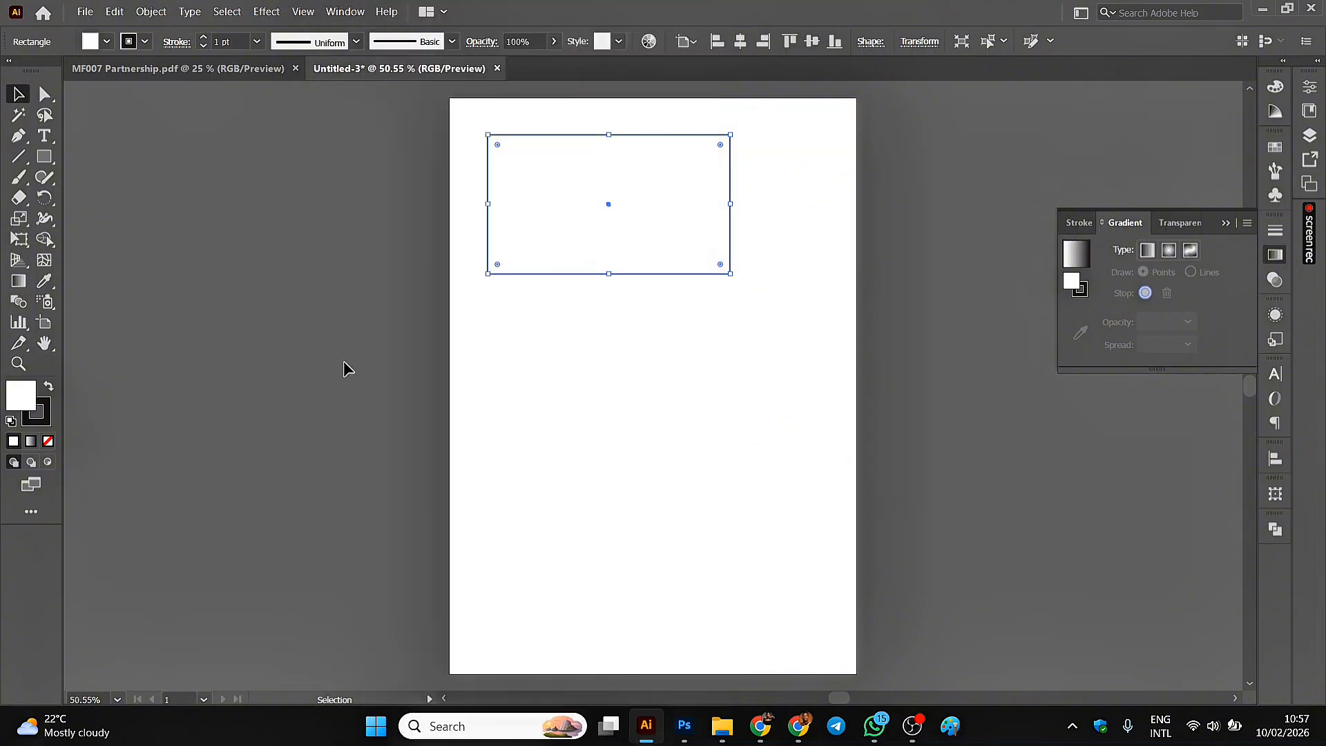
{"action": "left_click", "coordinate": [546, 141]}
{"action": "left_click", "coordinate": [1079, 263]}
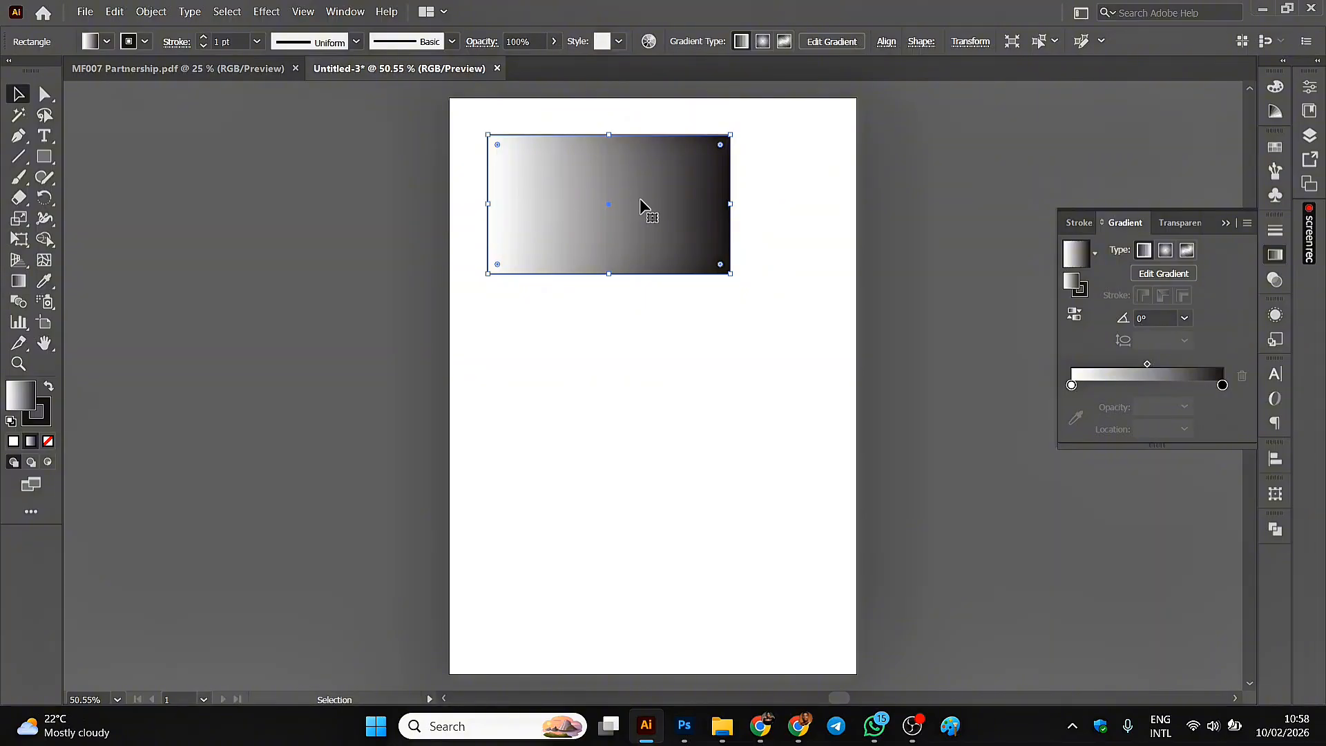
Recolor the gradient's white start stop to red-orange and its black end stop to orange.
{"action": "left_click", "coordinate": [1072, 386]}
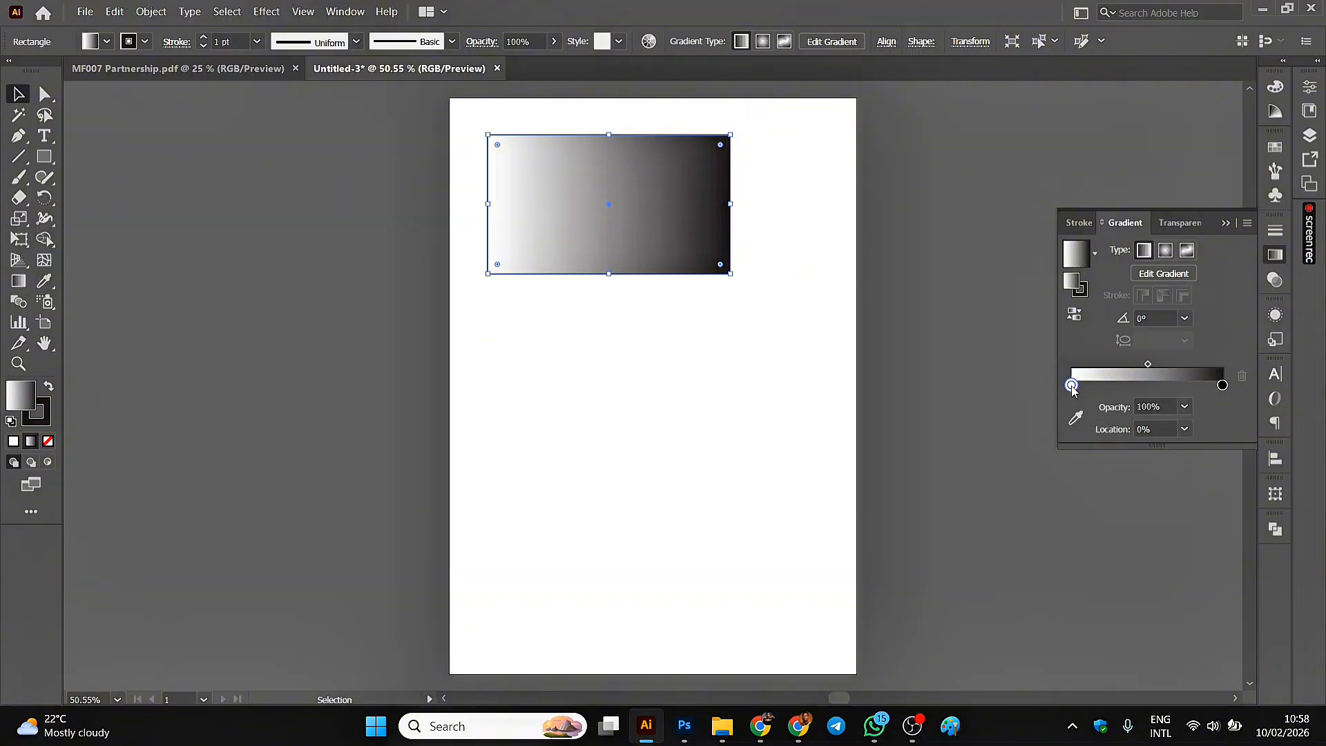
{"action": "double_click", "coordinate": [1072, 386]}
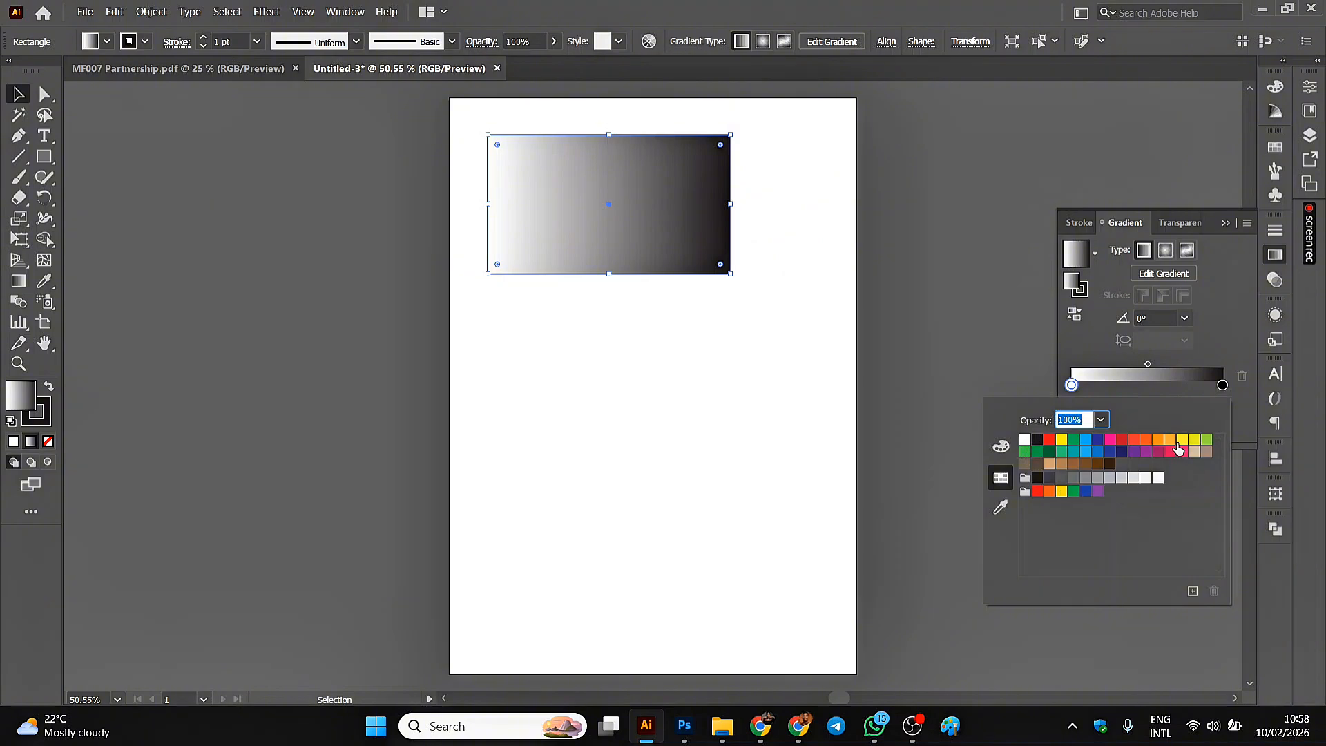
{"action": "left_click", "coordinate": [1134, 442]}
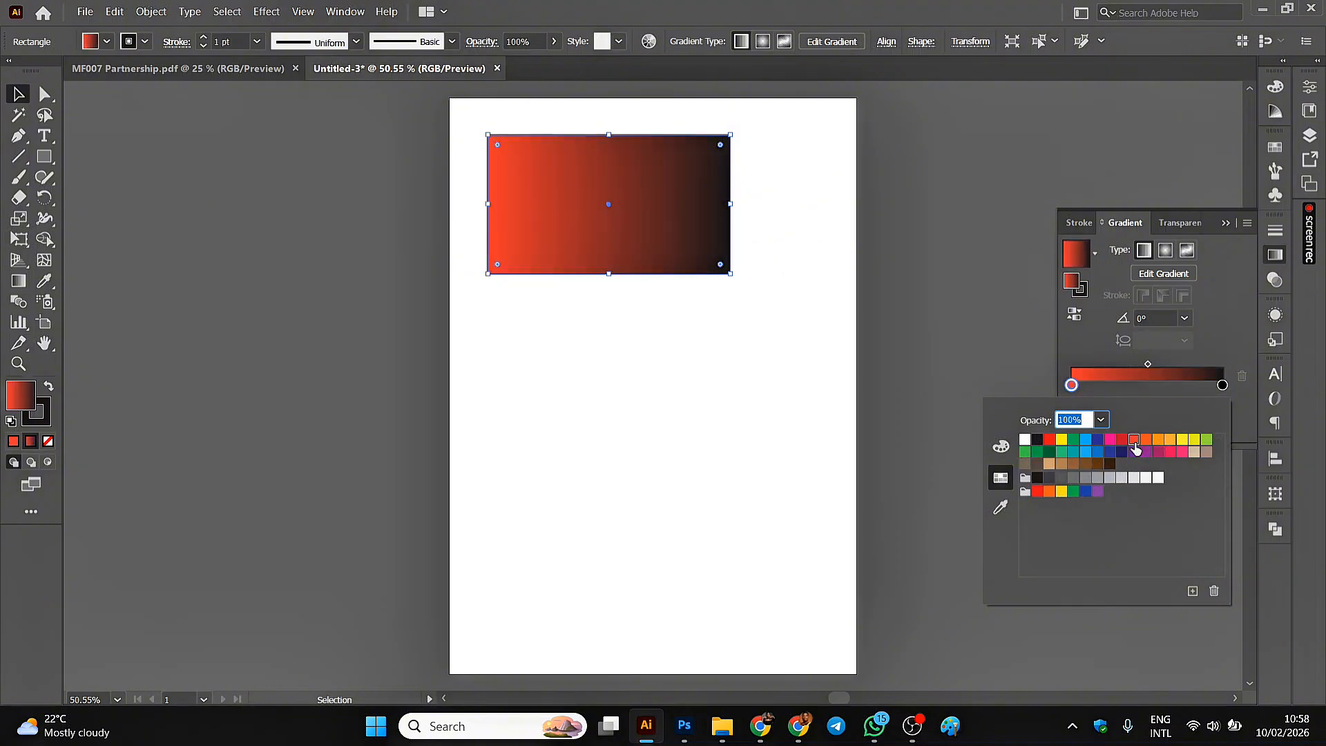
{"action": "left_click", "coordinate": [1223, 385]}
{"action": "double_click", "coordinate": [1223, 386]}
{"action": "left_click", "coordinate": [1159, 441]}
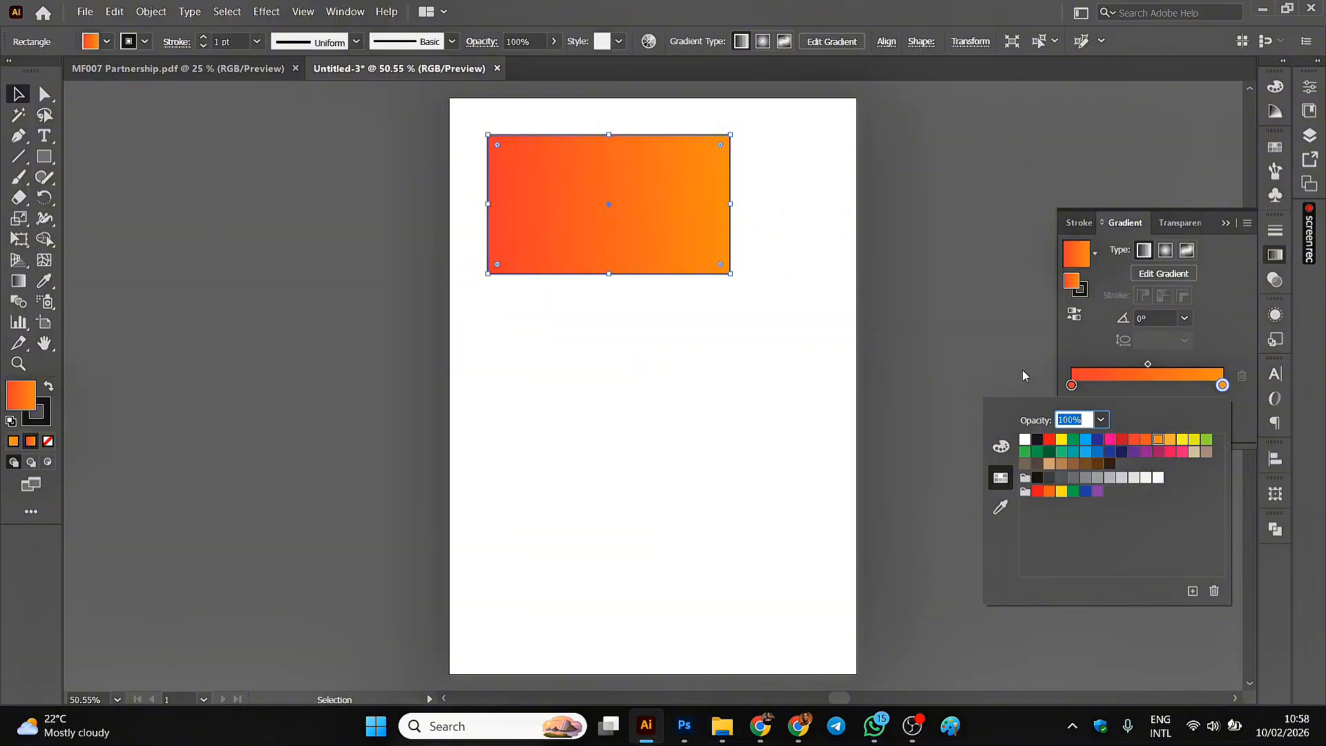
{"action": "left_click", "coordinate": [1175, 384]}
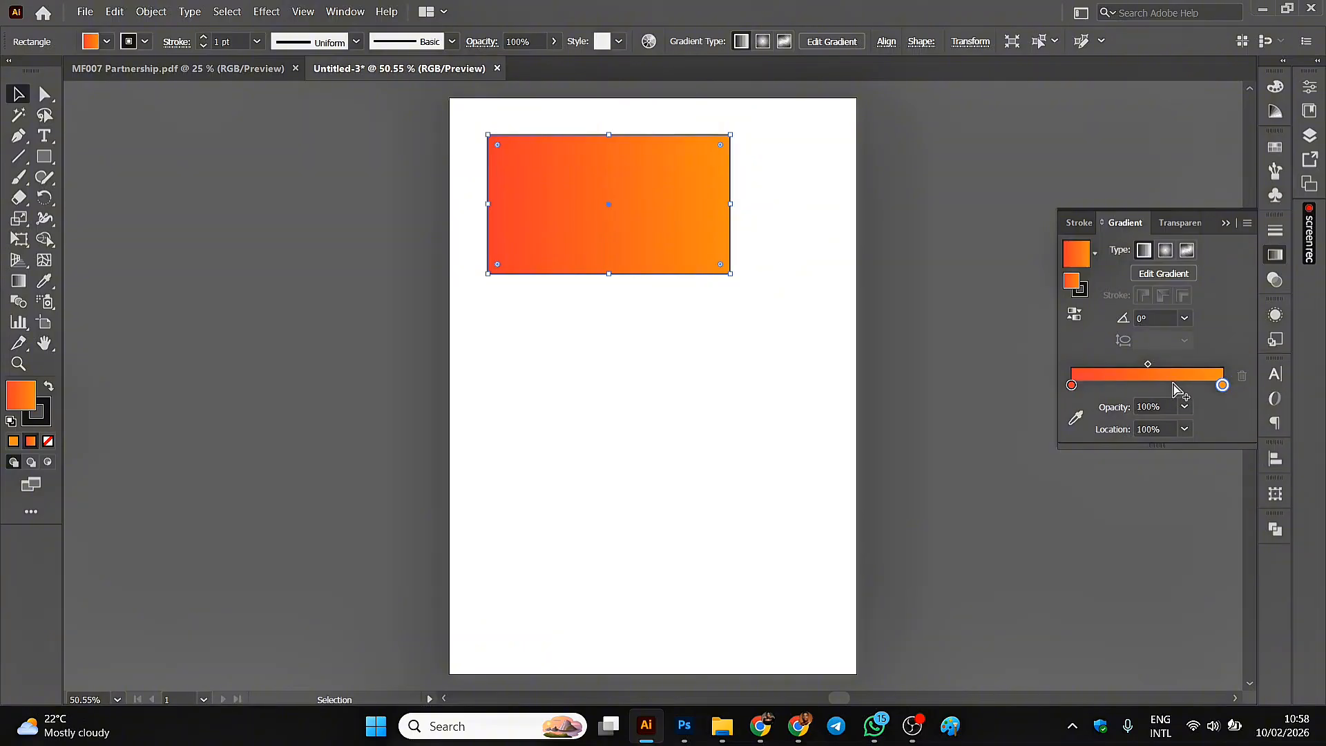
Add a third gradient stop at about 67% and color it yellow.
{"action": "left_click", "coordinate": [1173, 384]}
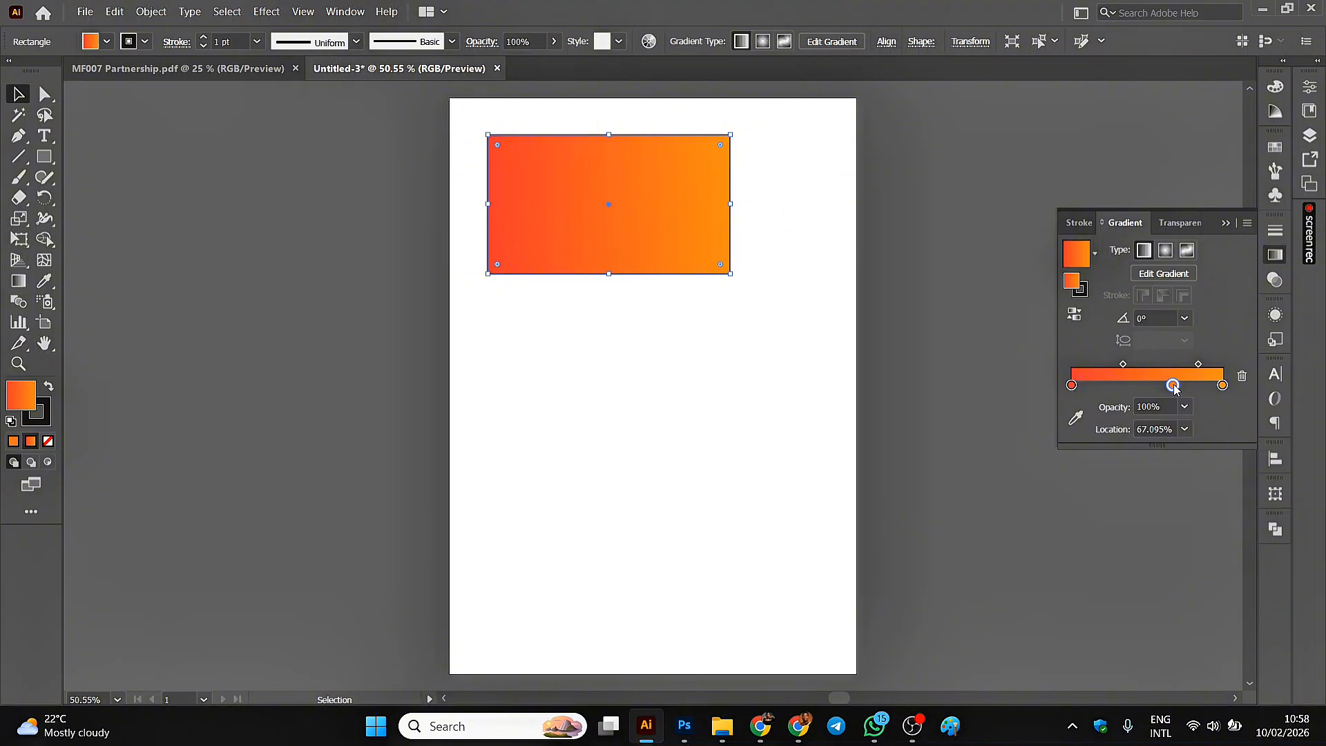
{"action": "double_click", "coordinate": [1173, 385]}
{"action": "left_click", "coordinate": [1182, 442]}
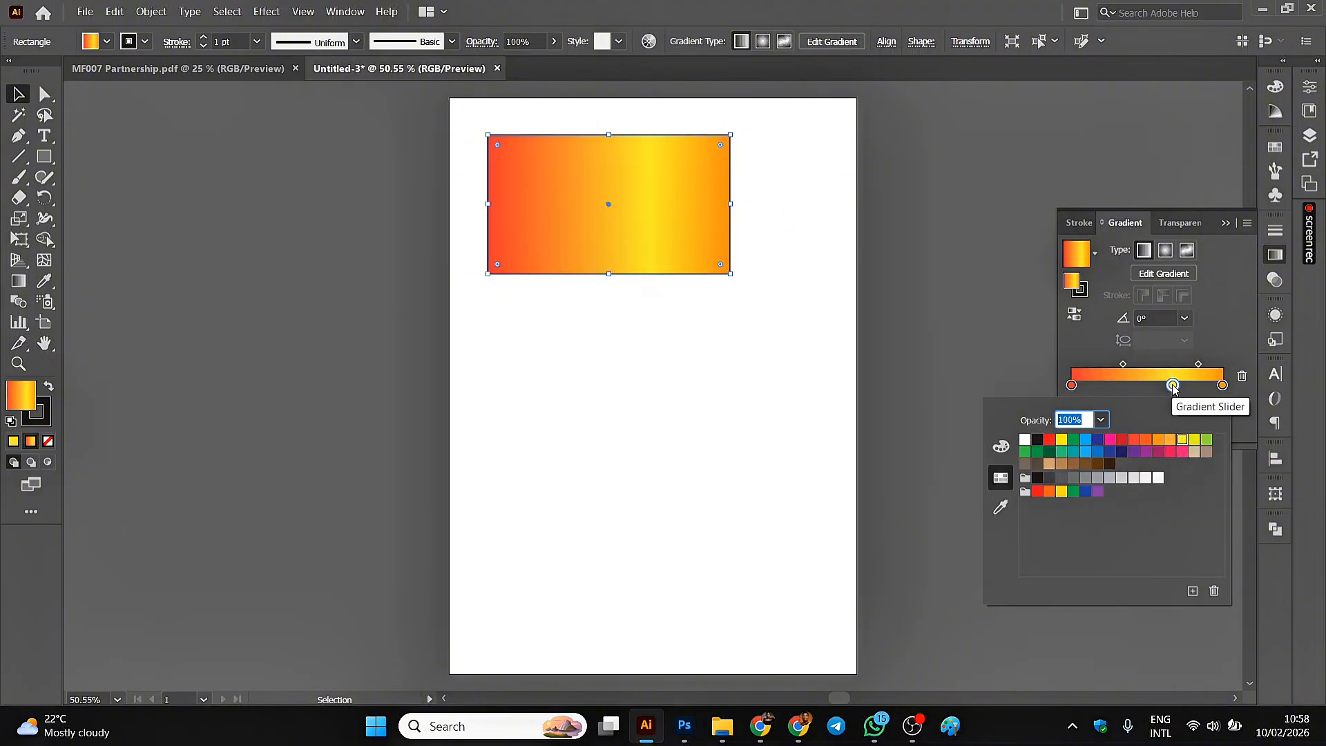
{"action": "key", "text": "Escape"}
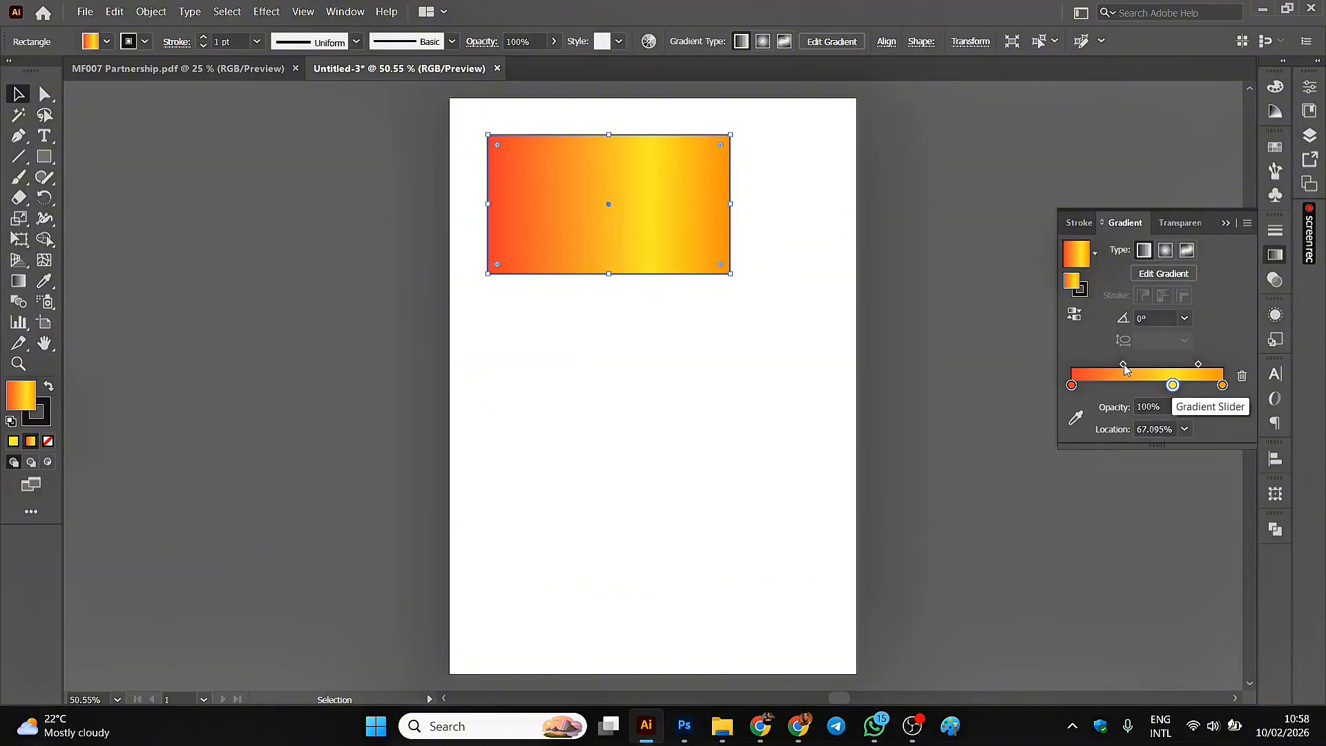
Move the yellow stop to about 52%, and add then delete an extra stop between it and the red-orange stop.
{"action": "left_click_drag", "start_coordinate": [1124, 363], "coordinate": [1151, 391]}
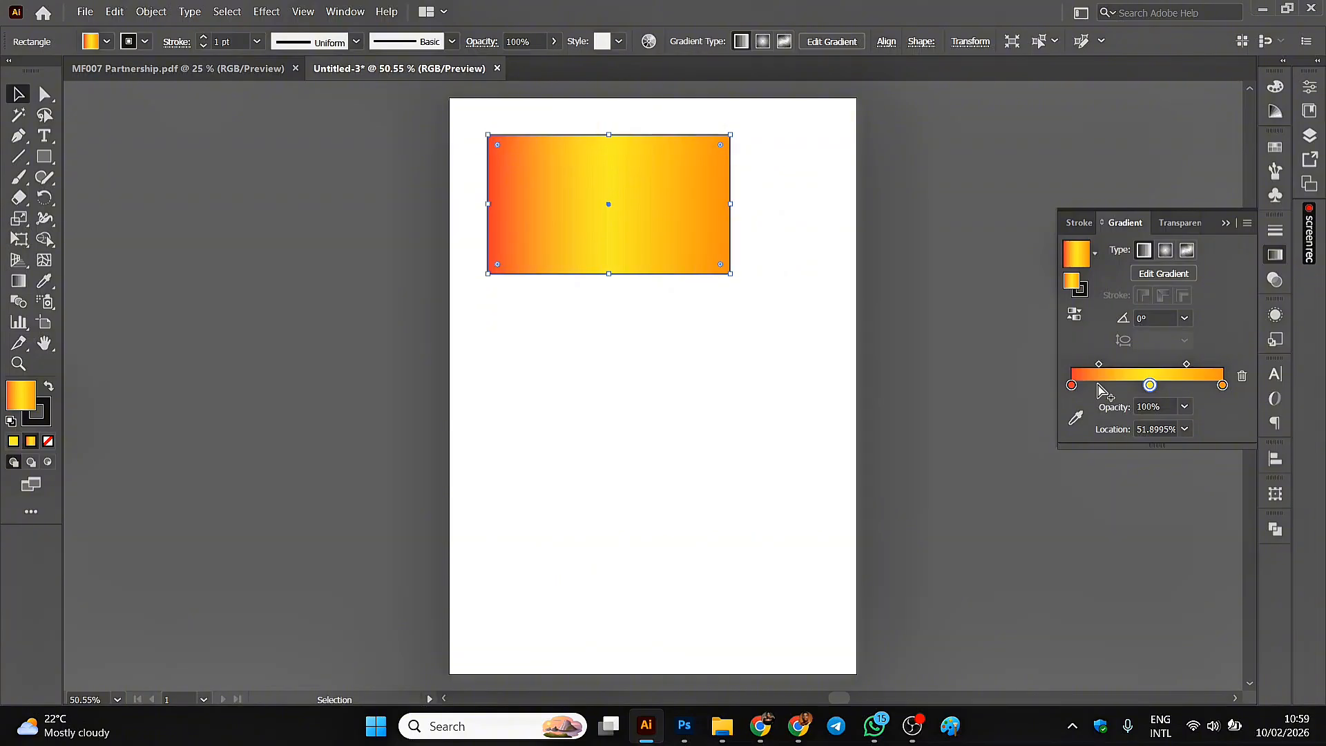
{"action": "left_click", "coordinate": [1099, 386]}
{"action": "left_click", "coordinate": [1242, 376]}
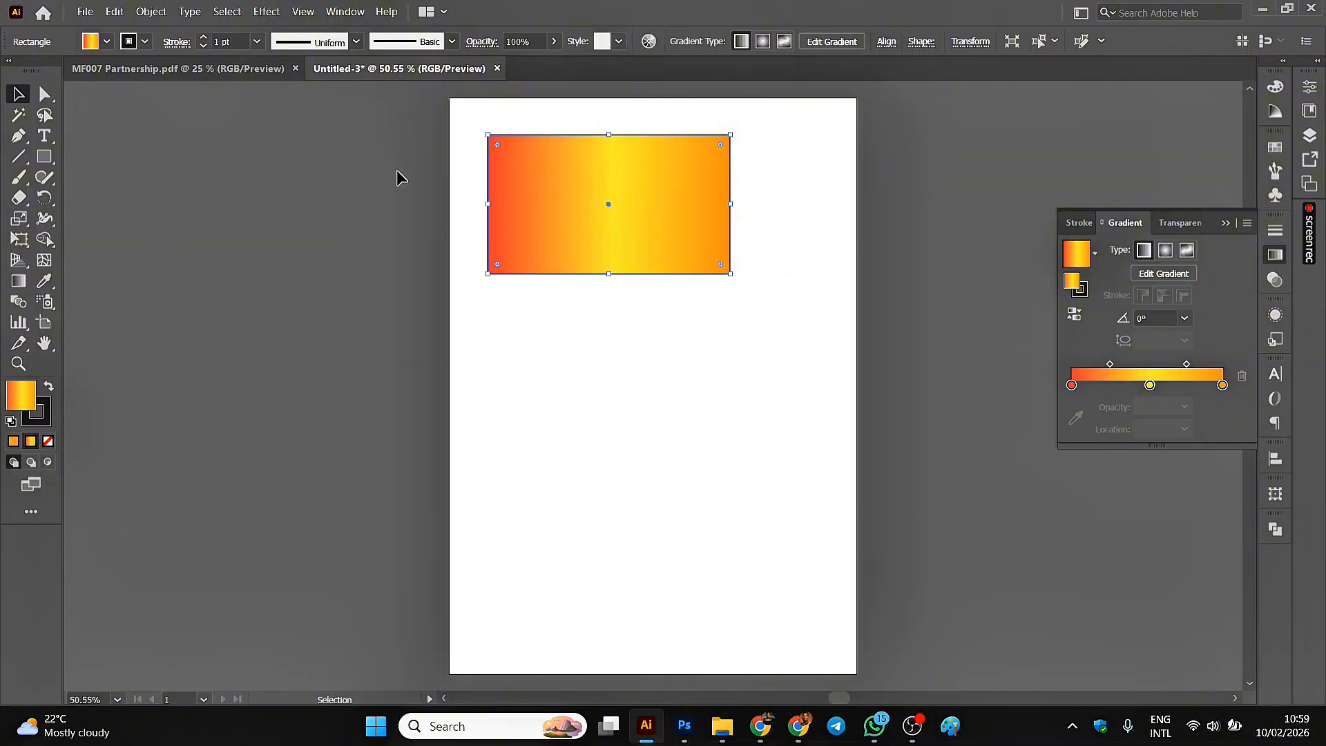
Remove the rectangle's stroke, deselect the rectangle to check its edges, and select it again.
{"action": "left_click", "coordinate": [145, 42]}
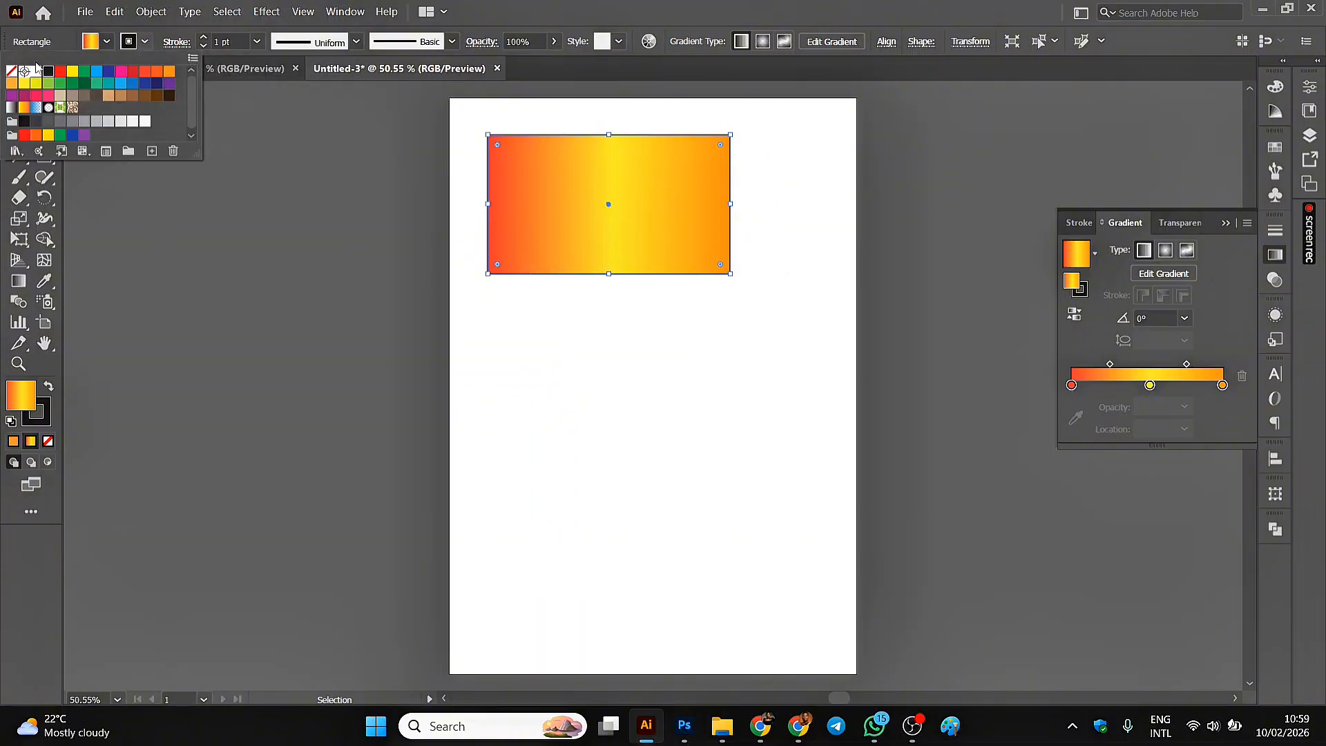
{"action": "left_click", "coordinate": [12, 72]}
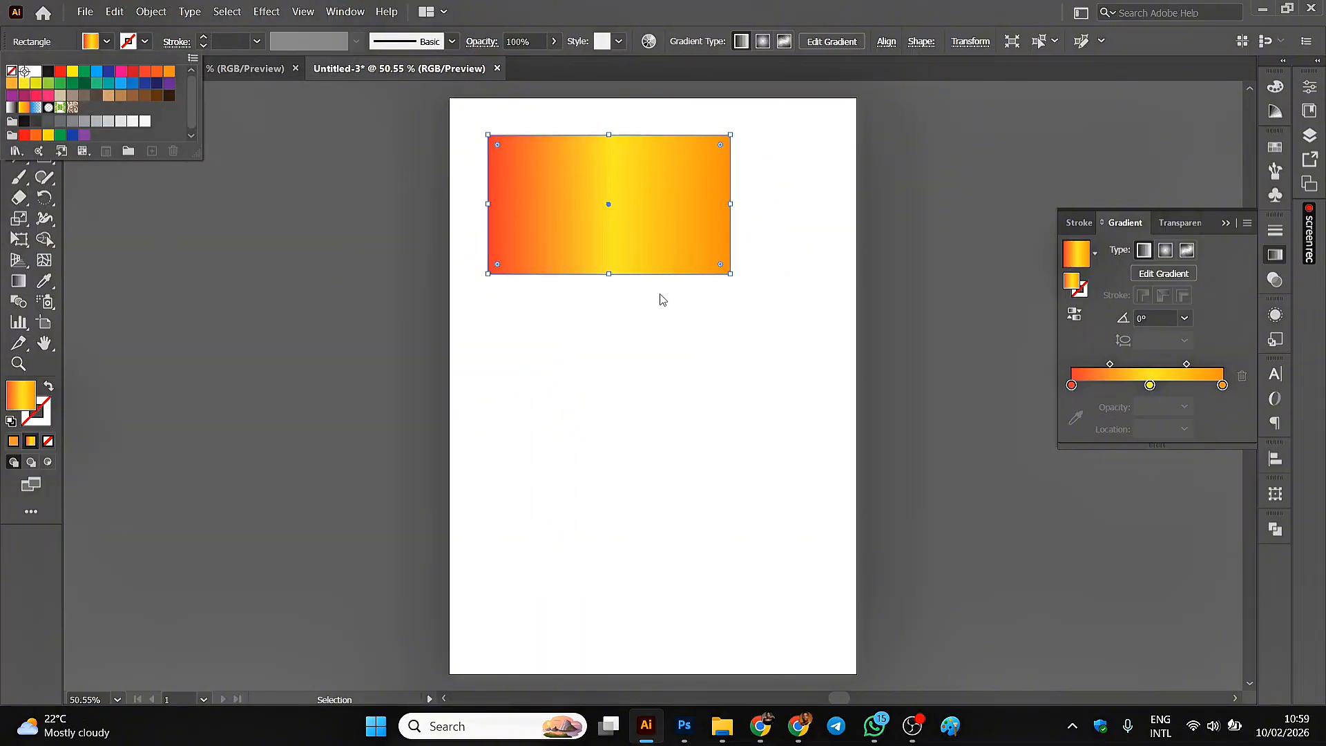
{"action": "left_click", "coordinate": [659, 293]}
{"action": "left_click", "coordinate": [796, 163]}
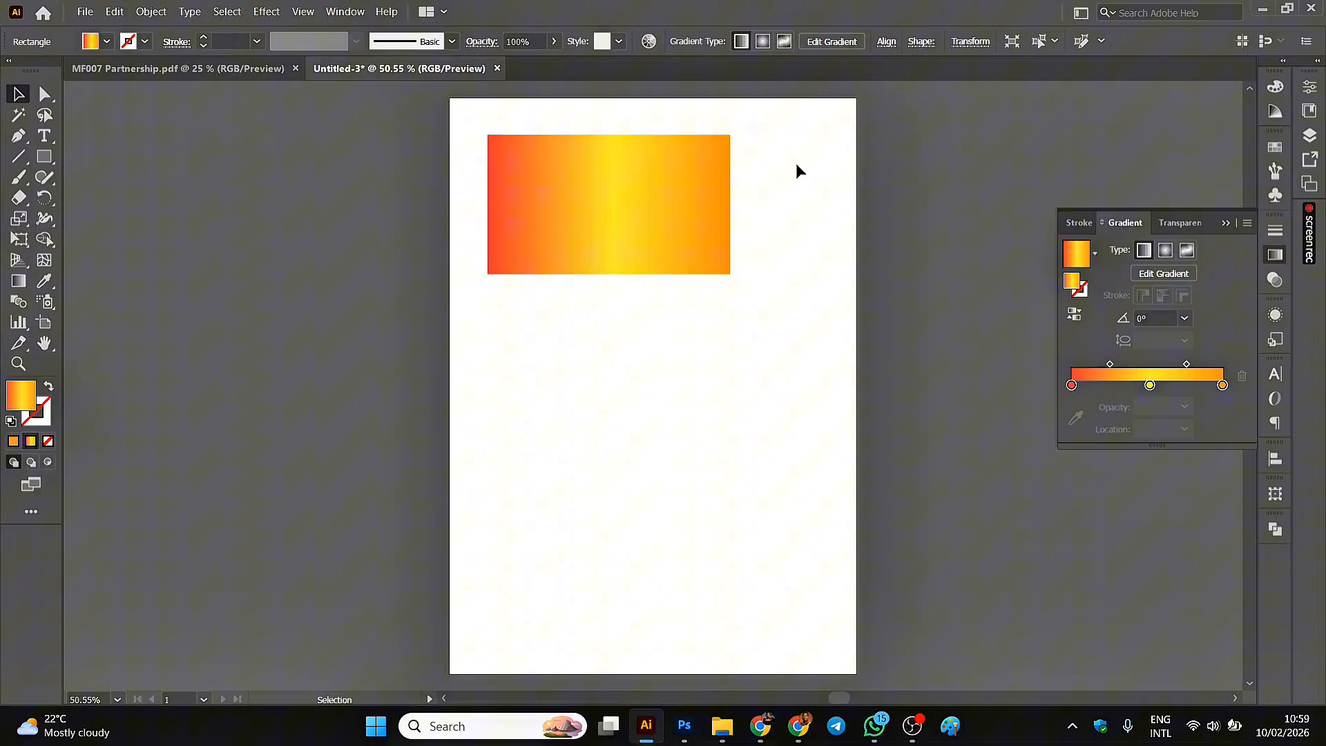
{"action": "left_click", "coordinate": [614, 188]}
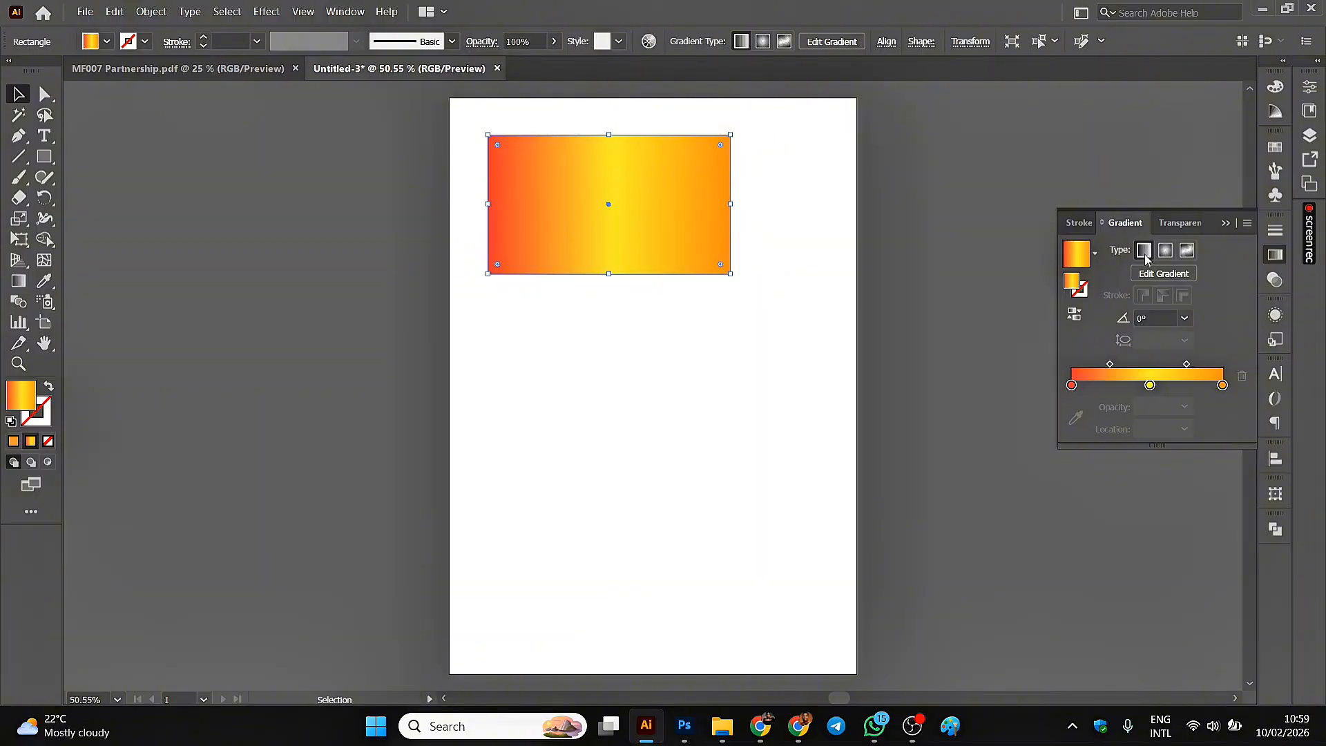
Change the rectangle's gradient to radial and try angles of 45° and 90°.
{"action": "left_click", "coordinate": [1166, 251]}
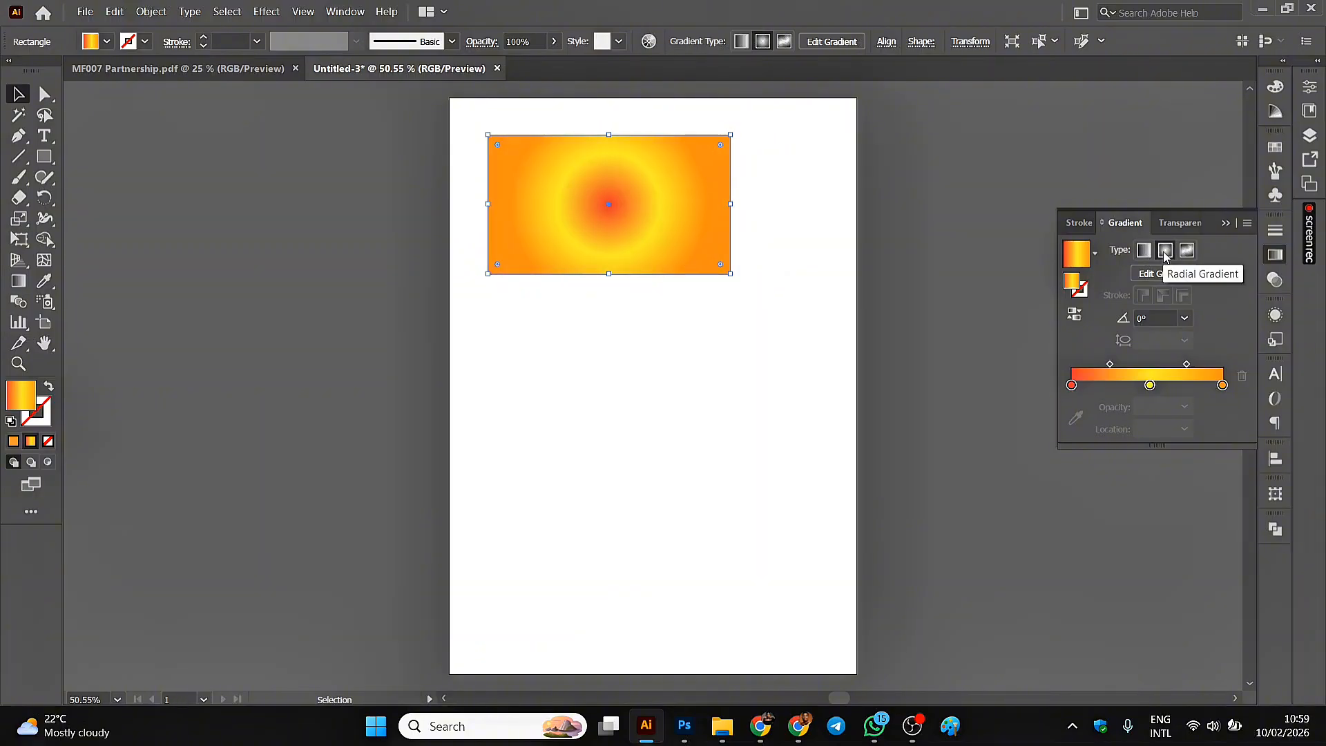
{"action": "left_click", "coordinate": [1160, 319]}
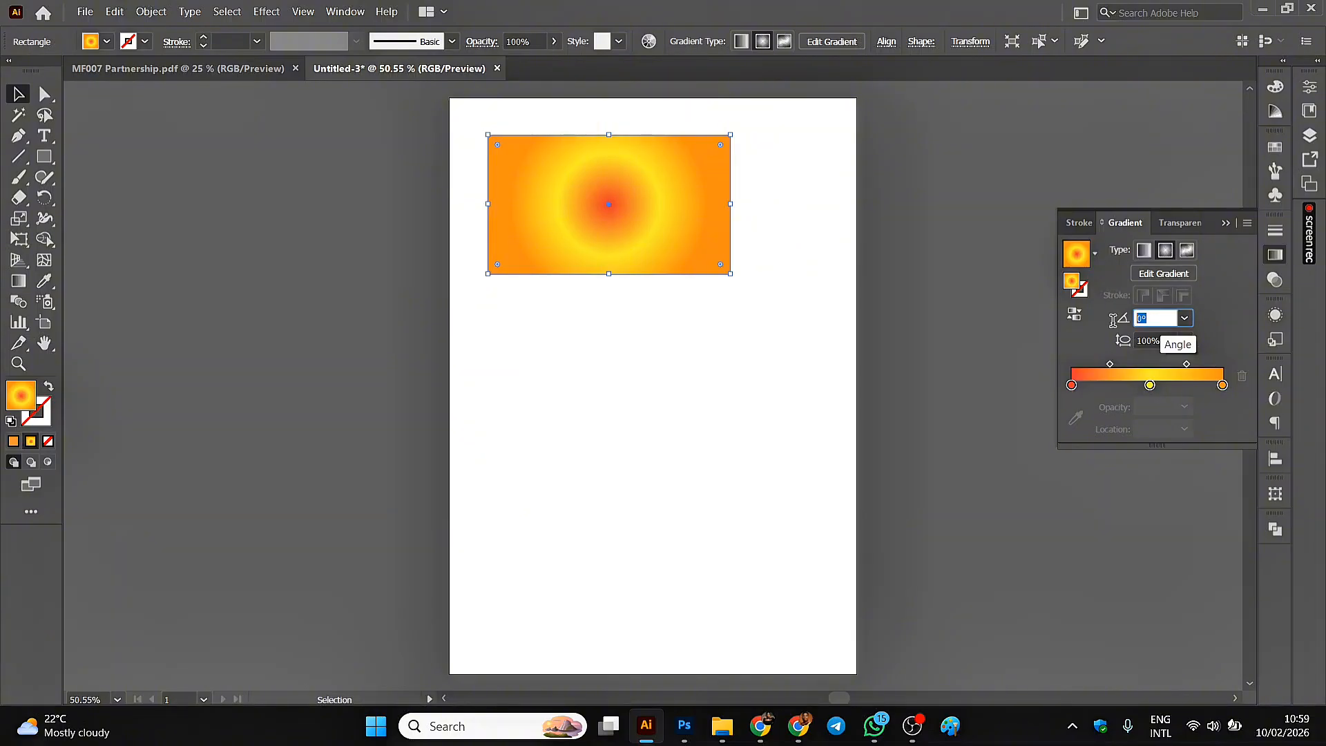
{"action": "type", "text": "45"}
{"action": "key", "text": "Return"}
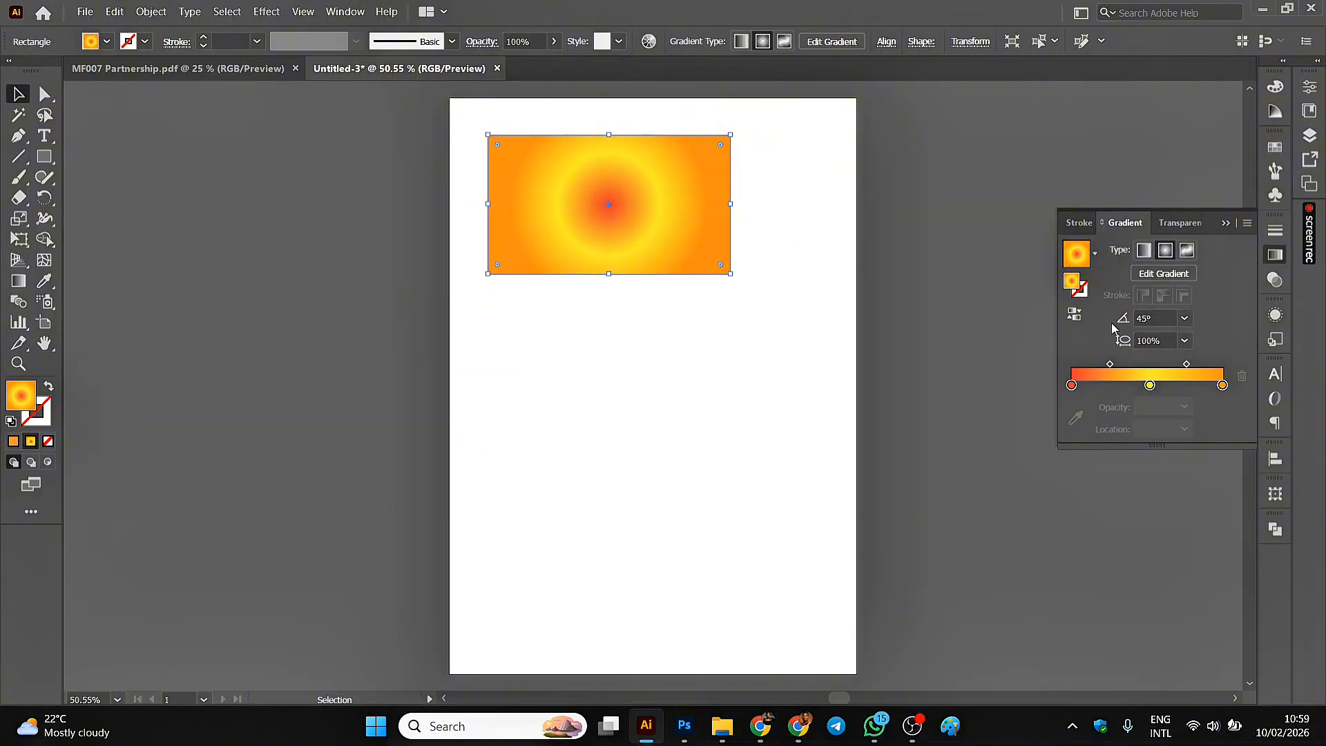
{"action": "left_click", "coordinate": [1157, 315]}
{"action": "left_click_drag", "start_coordinate": [1158, 315], "coordinate": [1121, 326]}
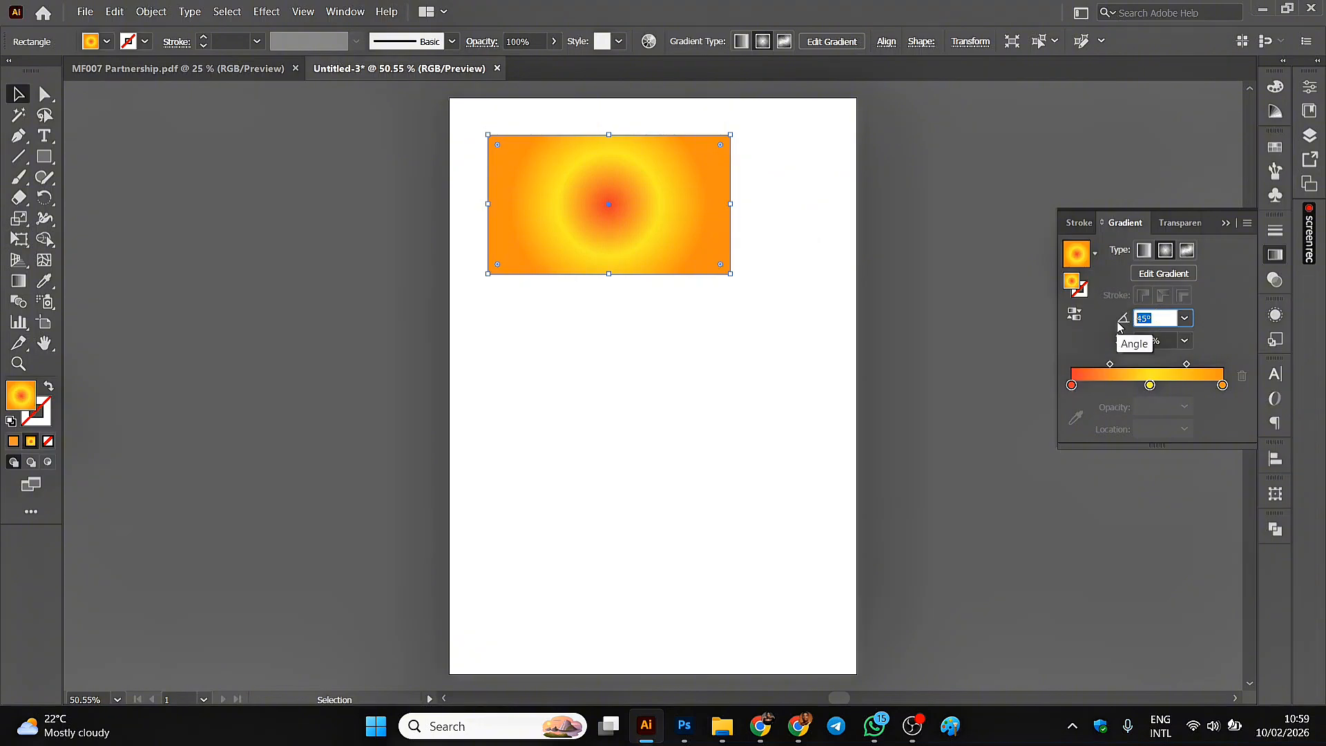
{"action": "type", "text": "90"}
{"action": "key", "text": "Return"}
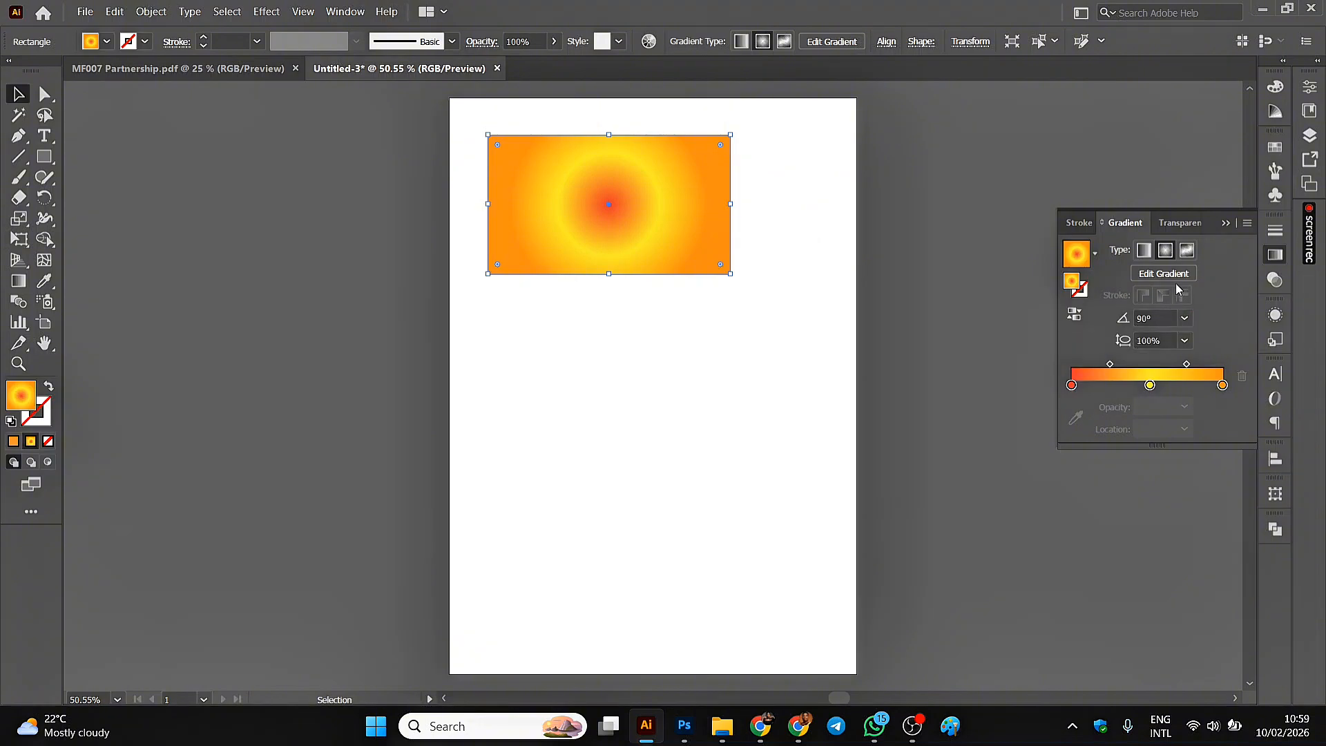
Switch the rectangle's gradient back to linear and set its angle to 45°.
{"action": "left_click", "coordinate": [1144, 251]}
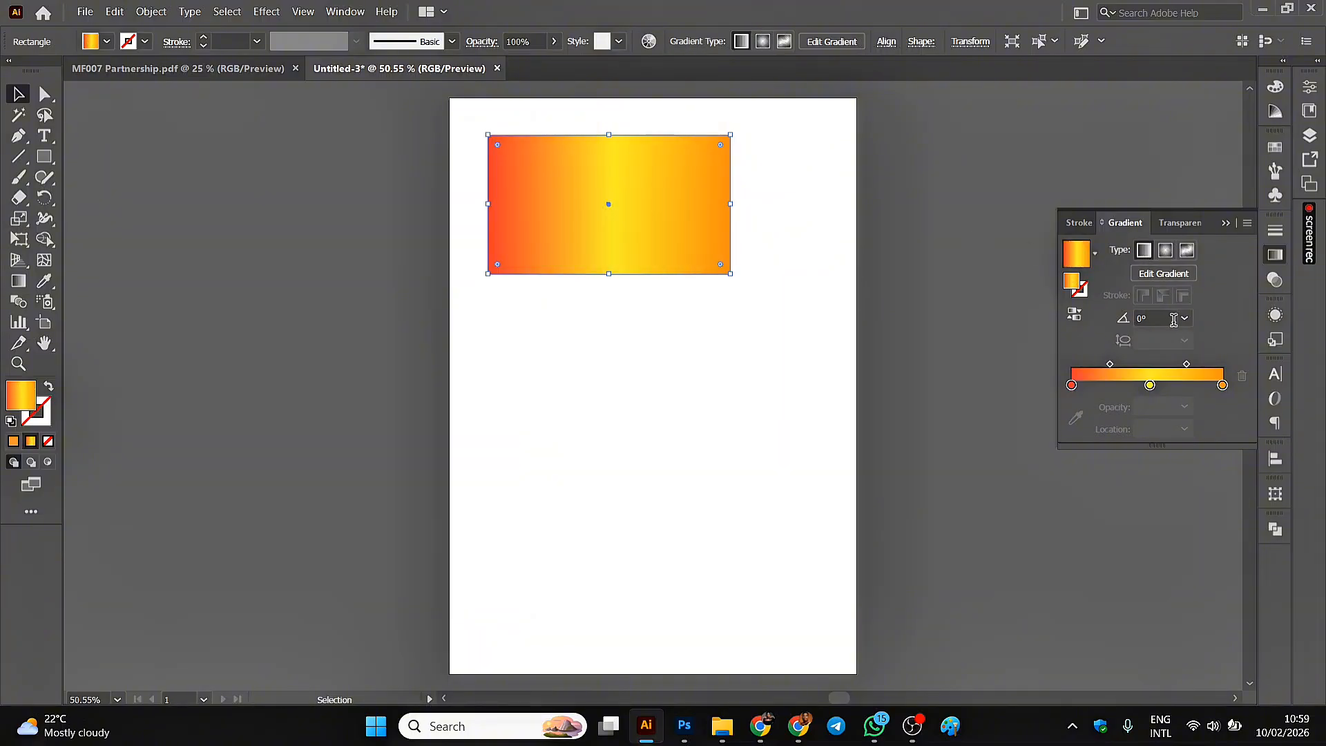
{"action": "left_click_drag", "start_coordinate": [1159, 318], "coordinate": [1110, 325]}
{"action": "type", "text": "45"}
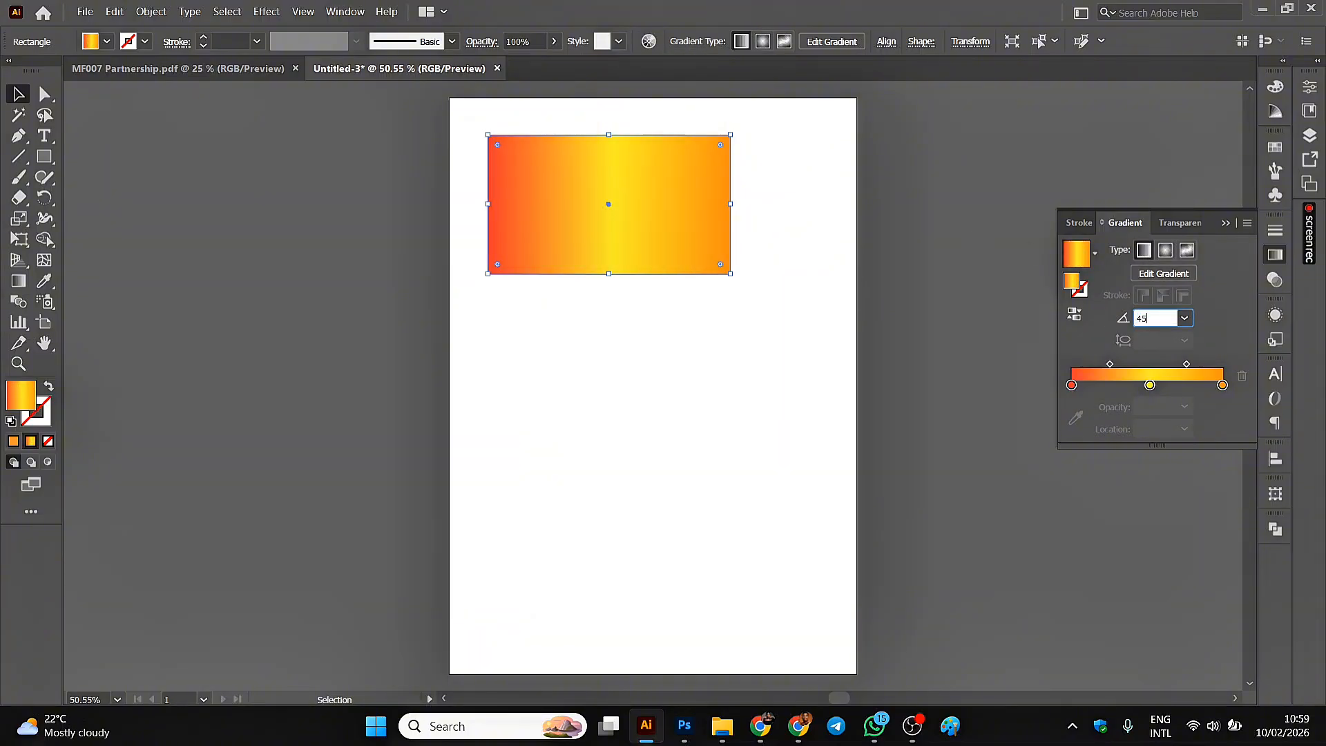
{"action": "key", "text": "Return"}
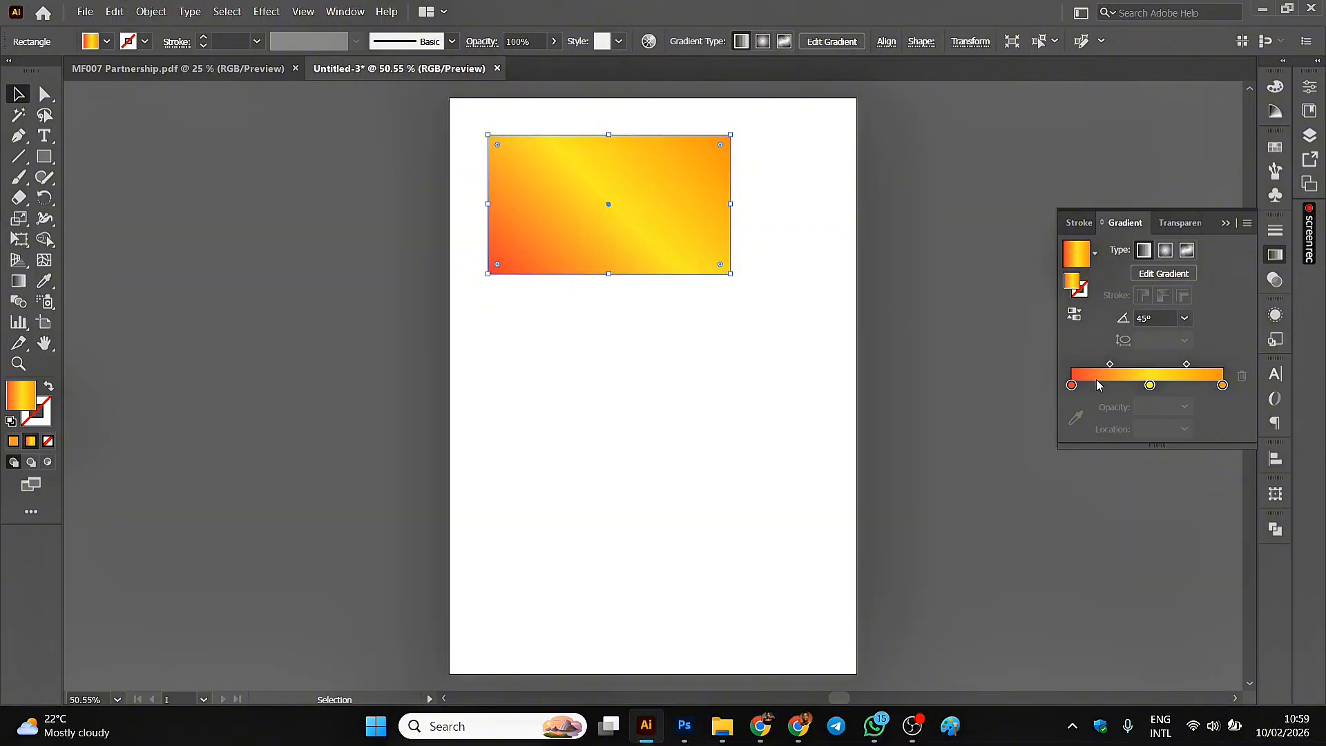
Try the linear gradient at an angle of 65° and at 90°.
{"action": "left_click", "coordinate": [1159, 321]}
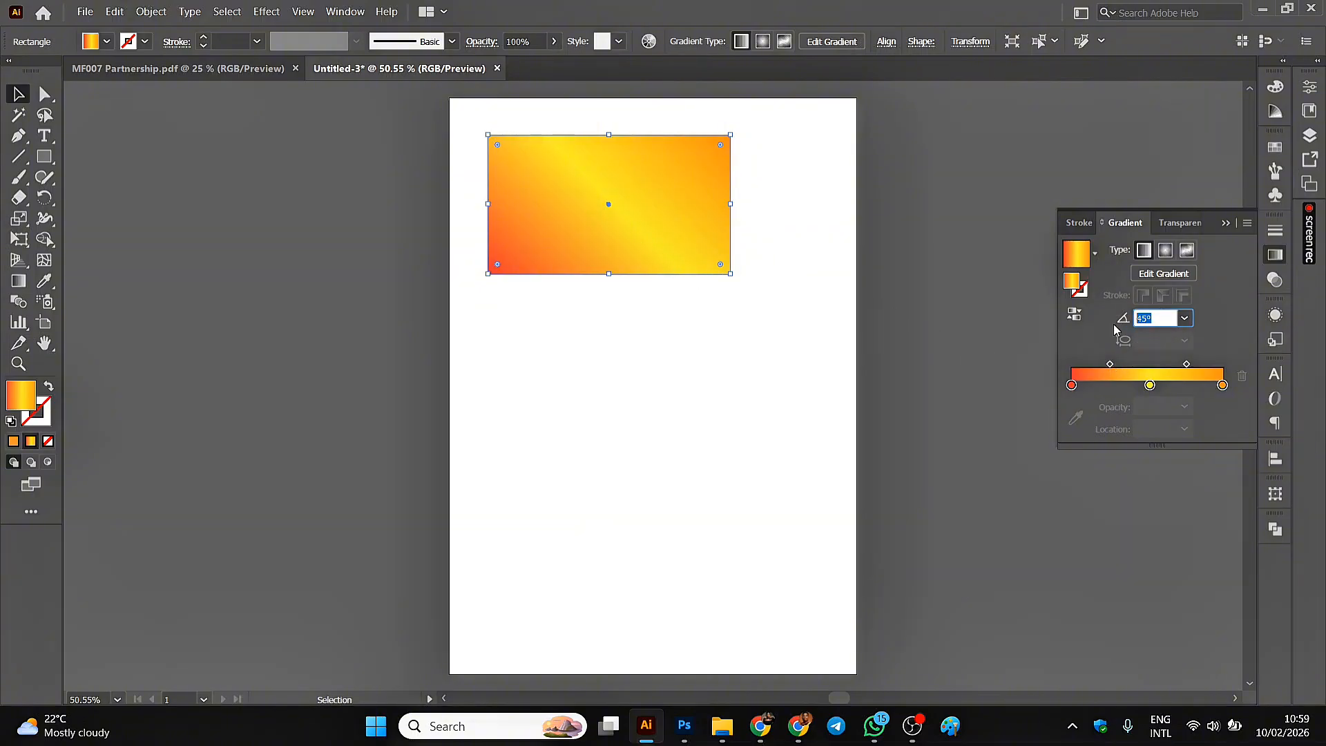
{"action": "type", "text": "65"}
{"action": "key", "text": "Return"}
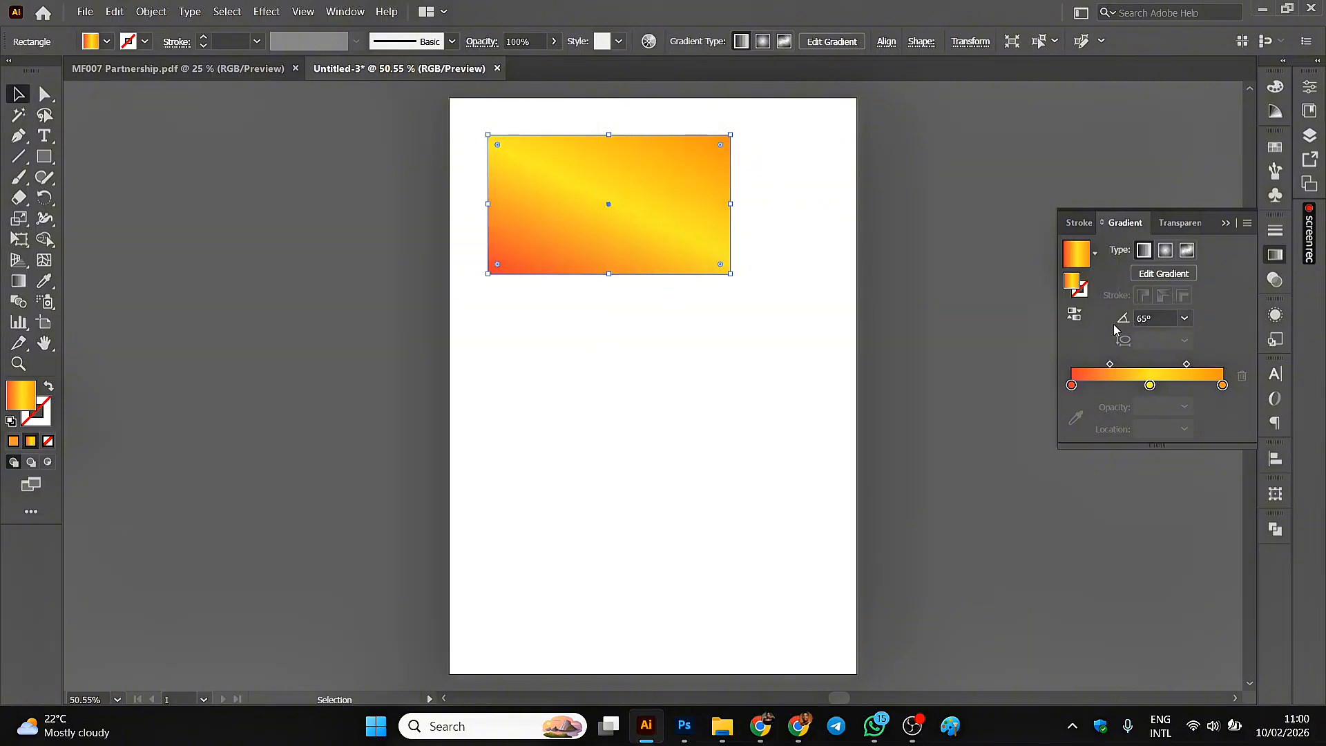
{"action": "left_click", "coordinate": [1162, 315]}
{"action": "type", "text": "90"}
{"action": "key", "text": "Return"}
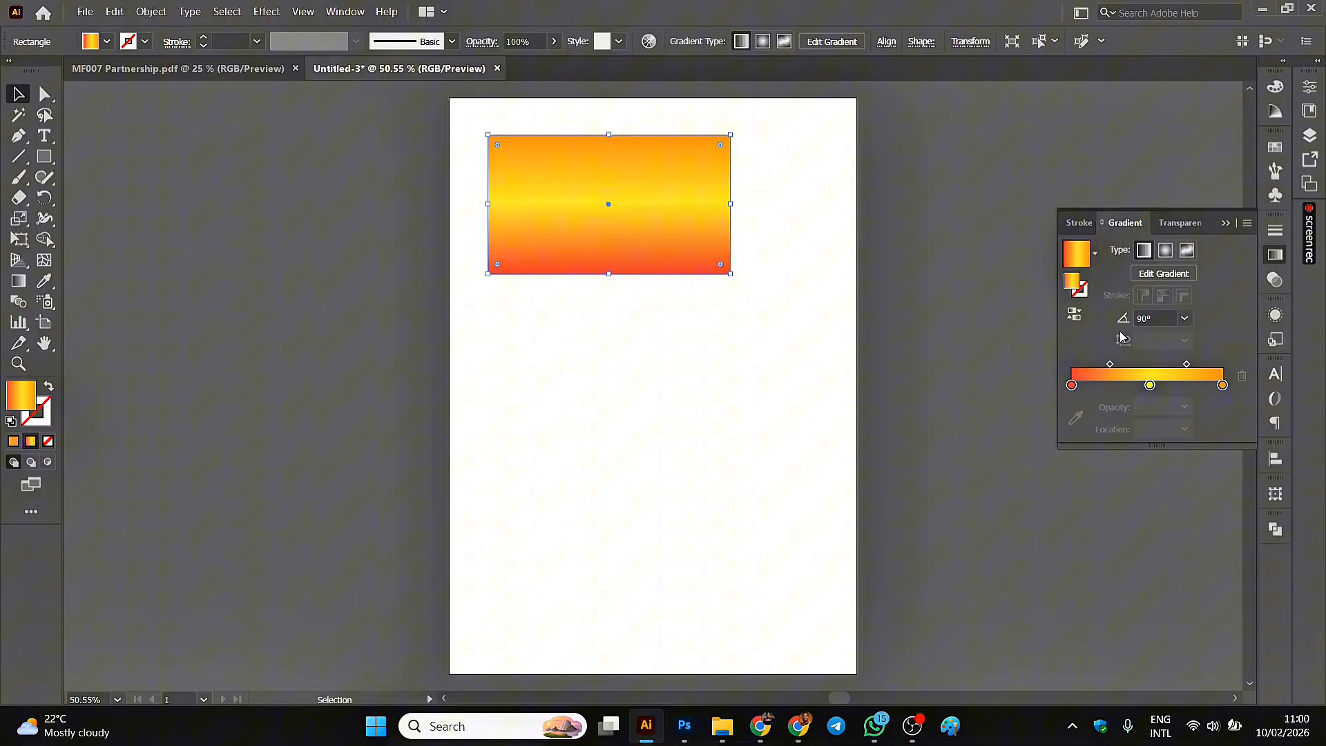
Set the linear gradient's angle to 180°.
{"action": "left_click", "coordinate": [1154, 318]}
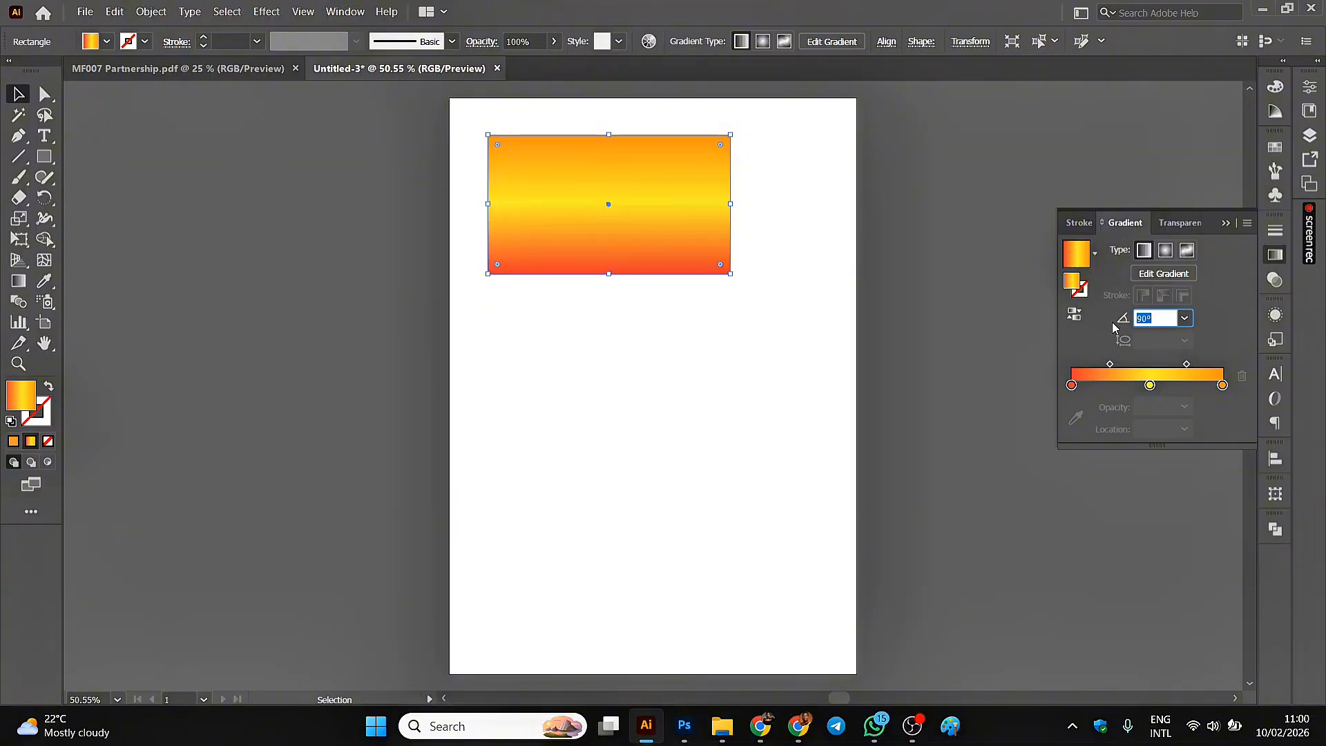
{"action": "type", "text": "180"}
{"action": "key", "text": "Return"}
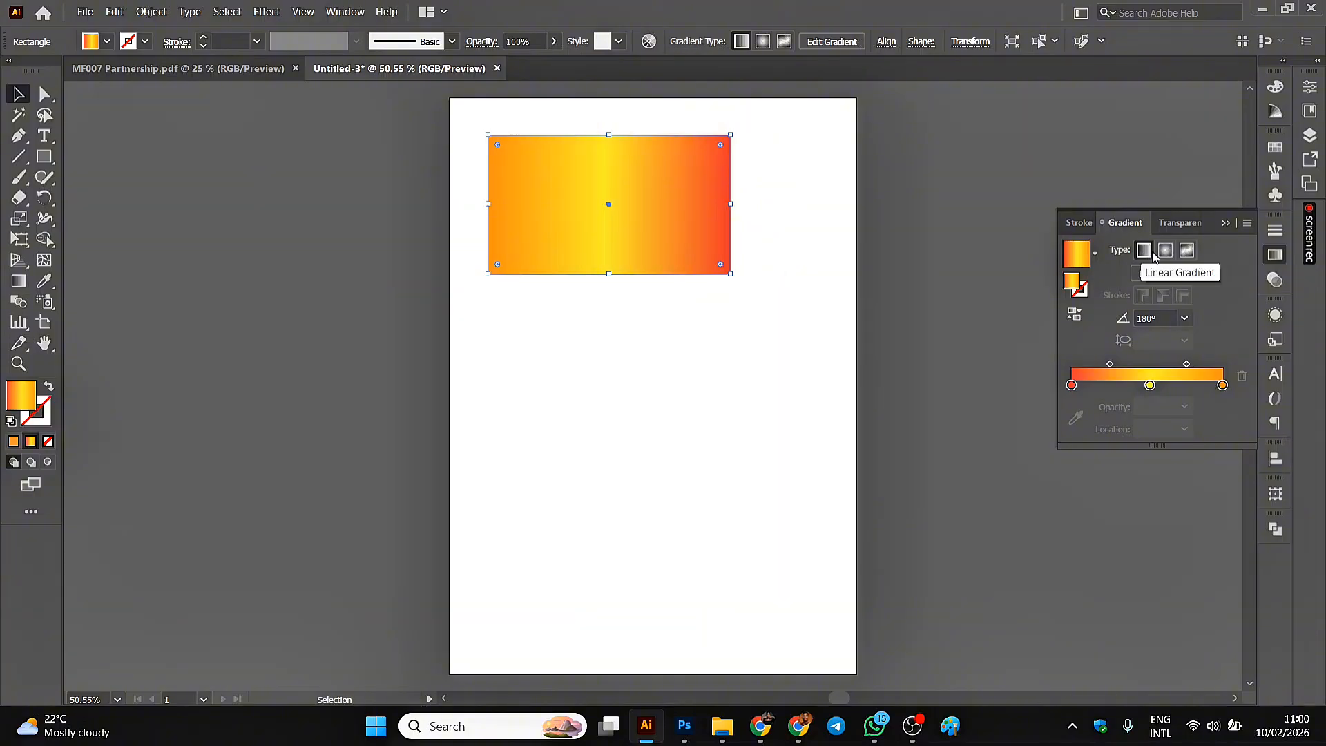
Try 40% and 0% opacity on the gradient's red stop, and restore it to 100%.
{"action": "left_click", "coordinate": [1072, 385]}
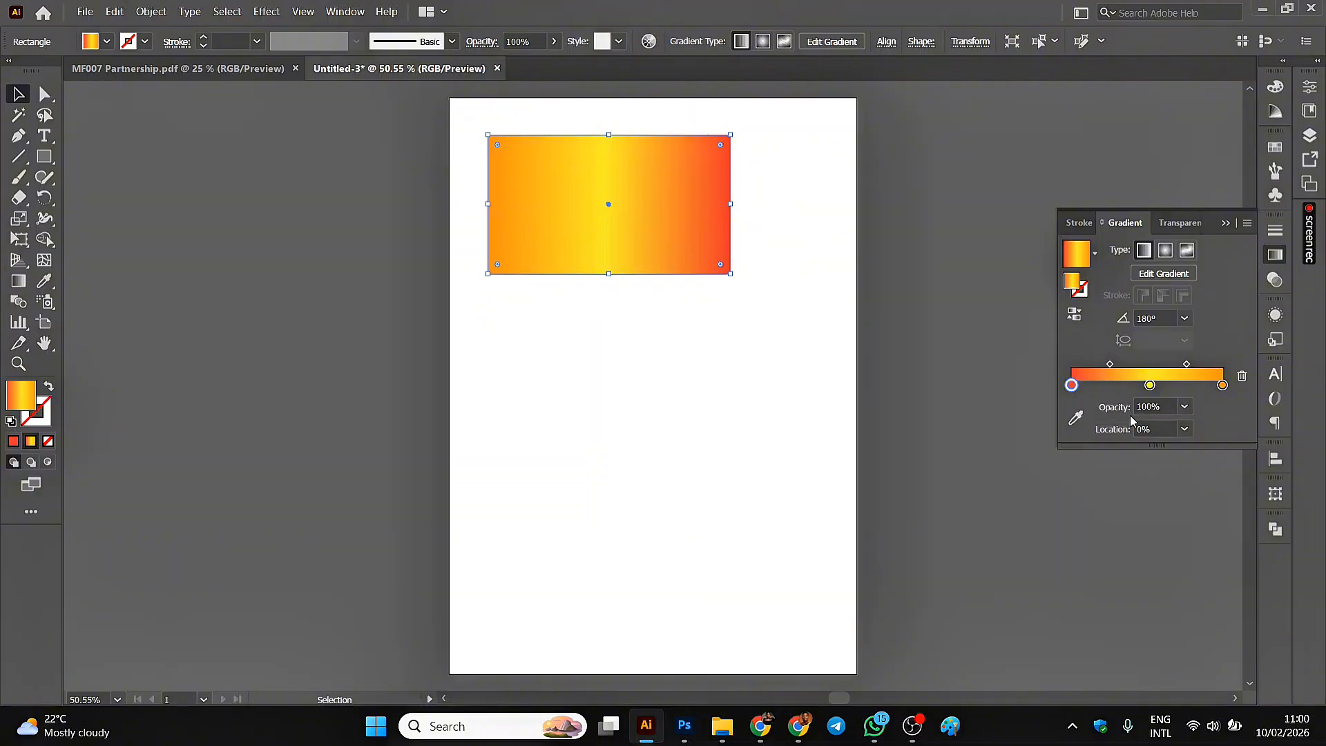
{"action": "left_click", "coordinate": [1185, 408]}
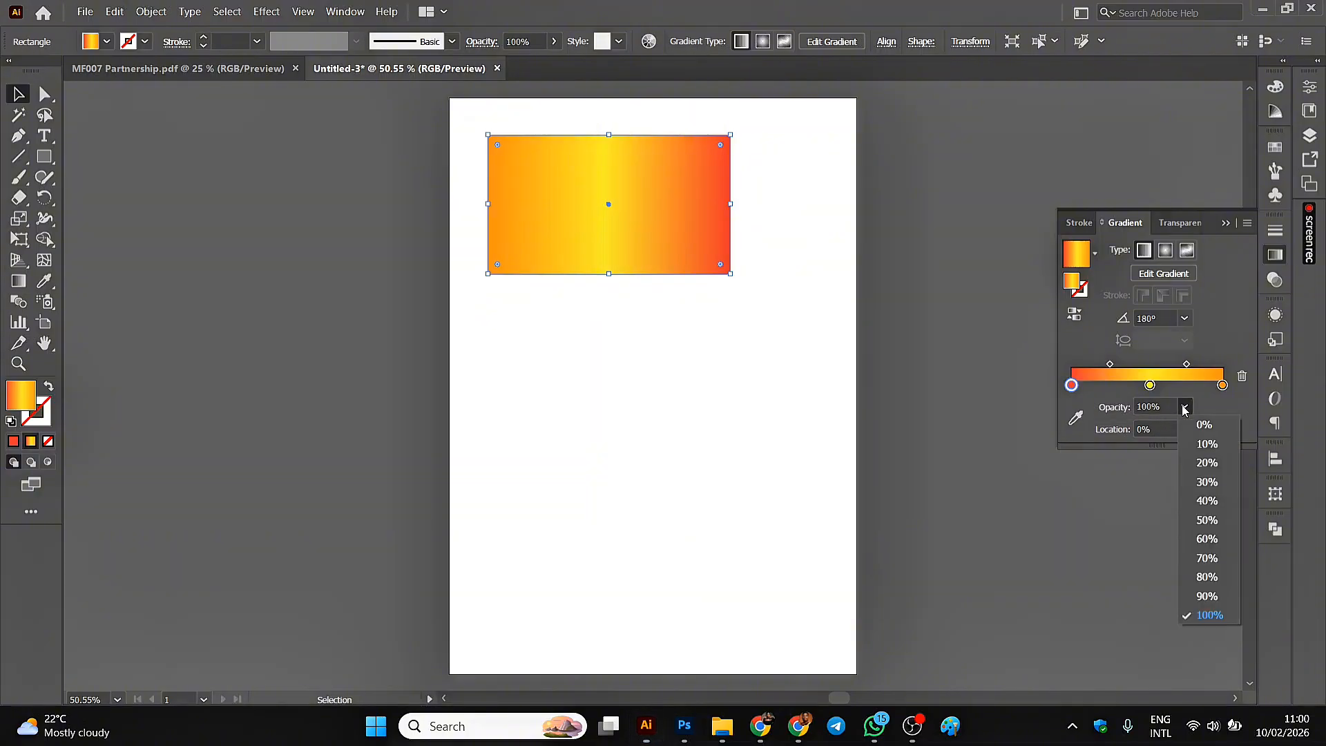
{"action": "left_click", "coordinate": [1205, 501]}
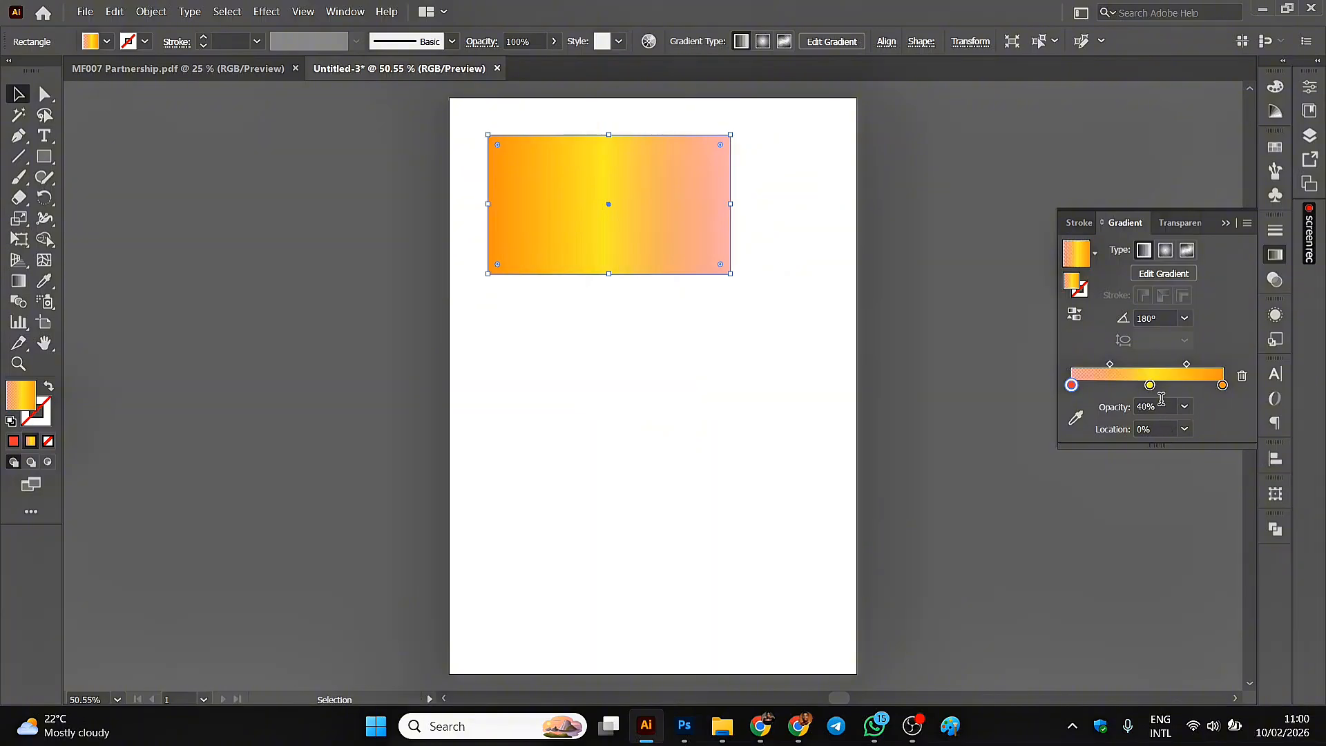
{"action": "left_click", "coordinate": [1185, 408]}
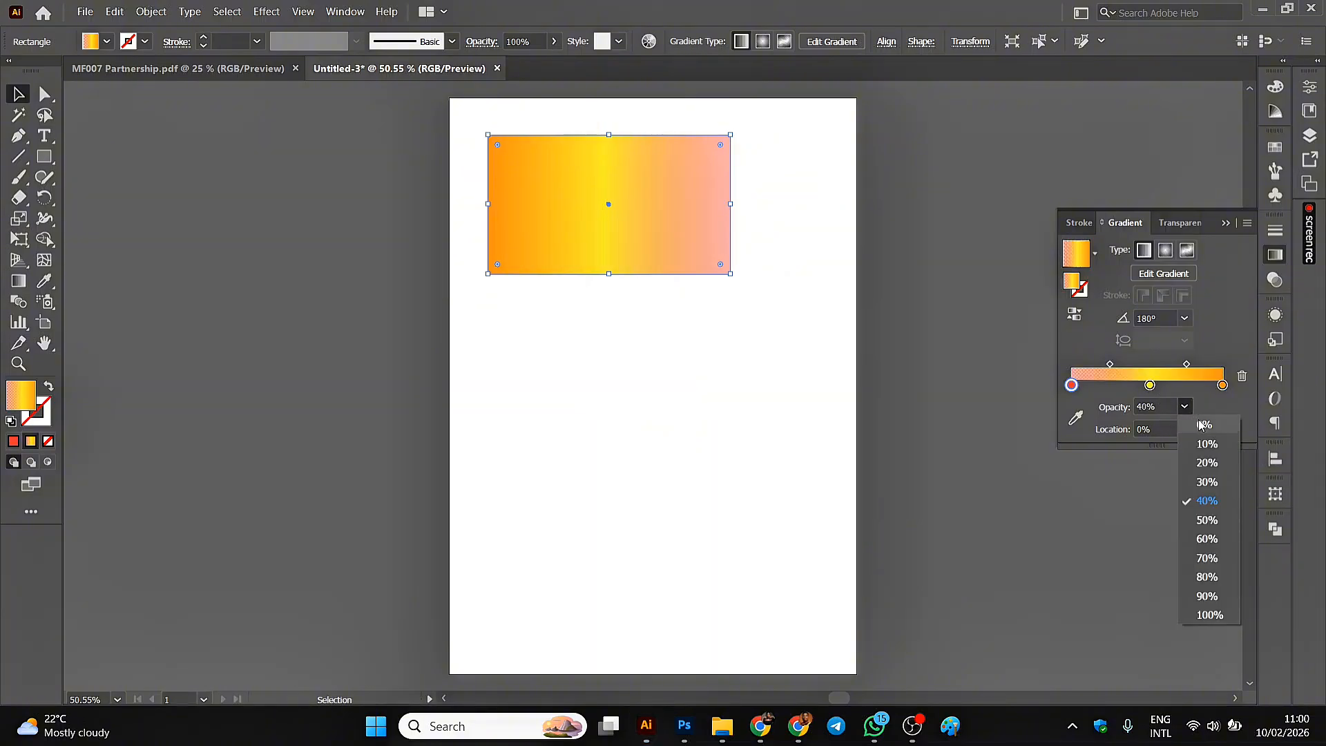
{"action": "left_click", "coordinate": [1200, 425]}
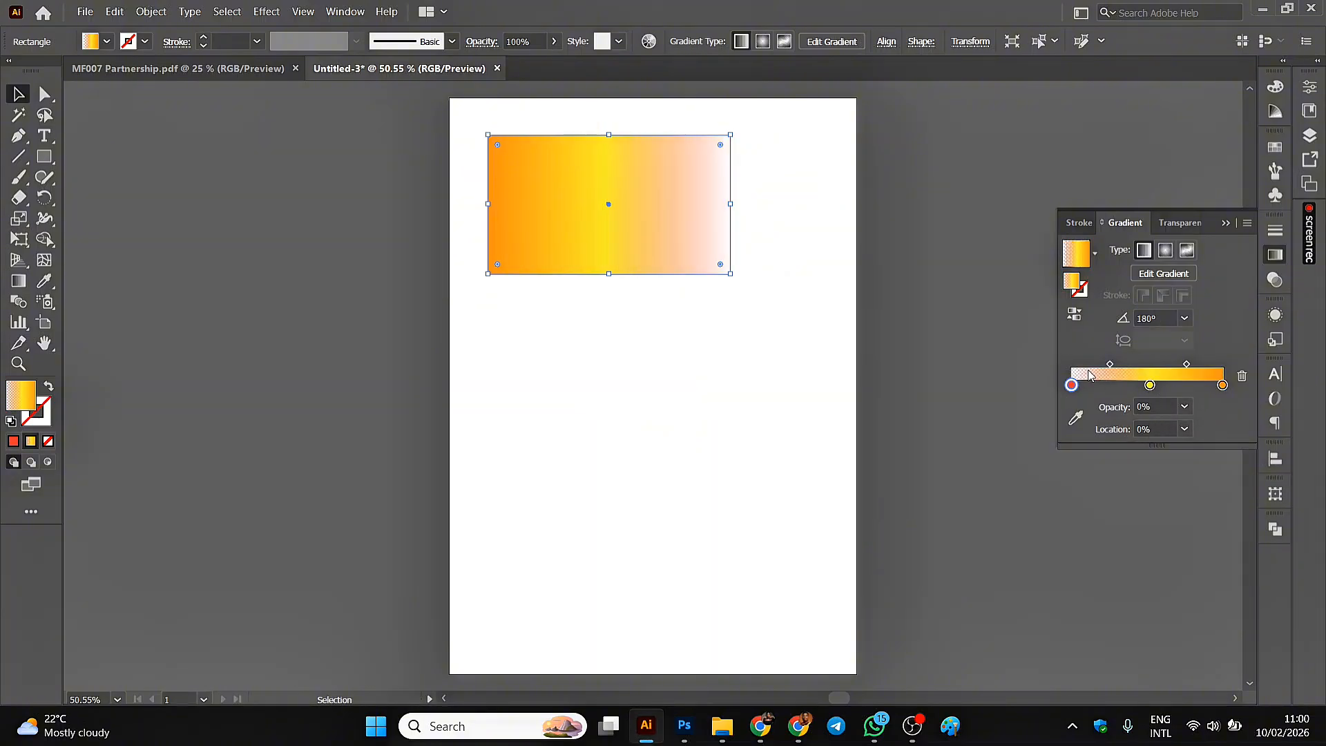
{"action": "left_click", "coordinate": [1185, 409]}
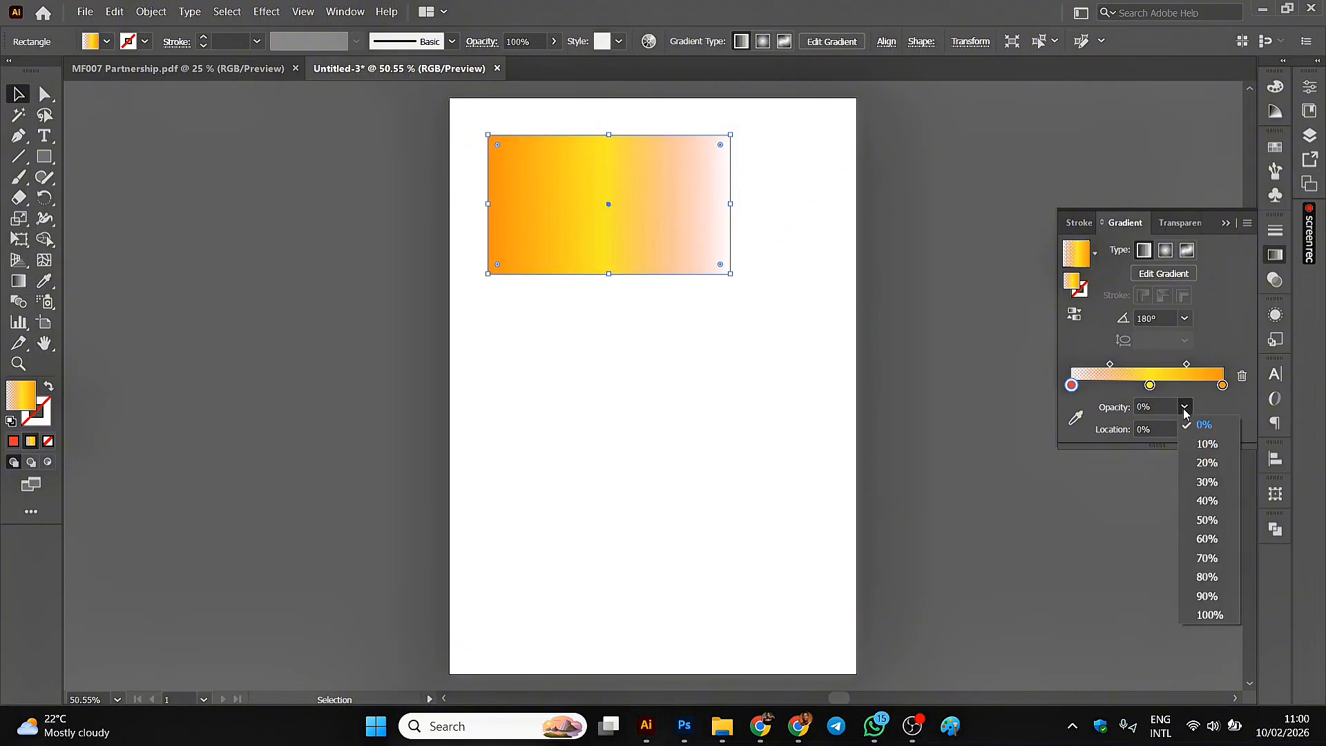
{"action": "left_click", "coordinate": [1208, 614]}
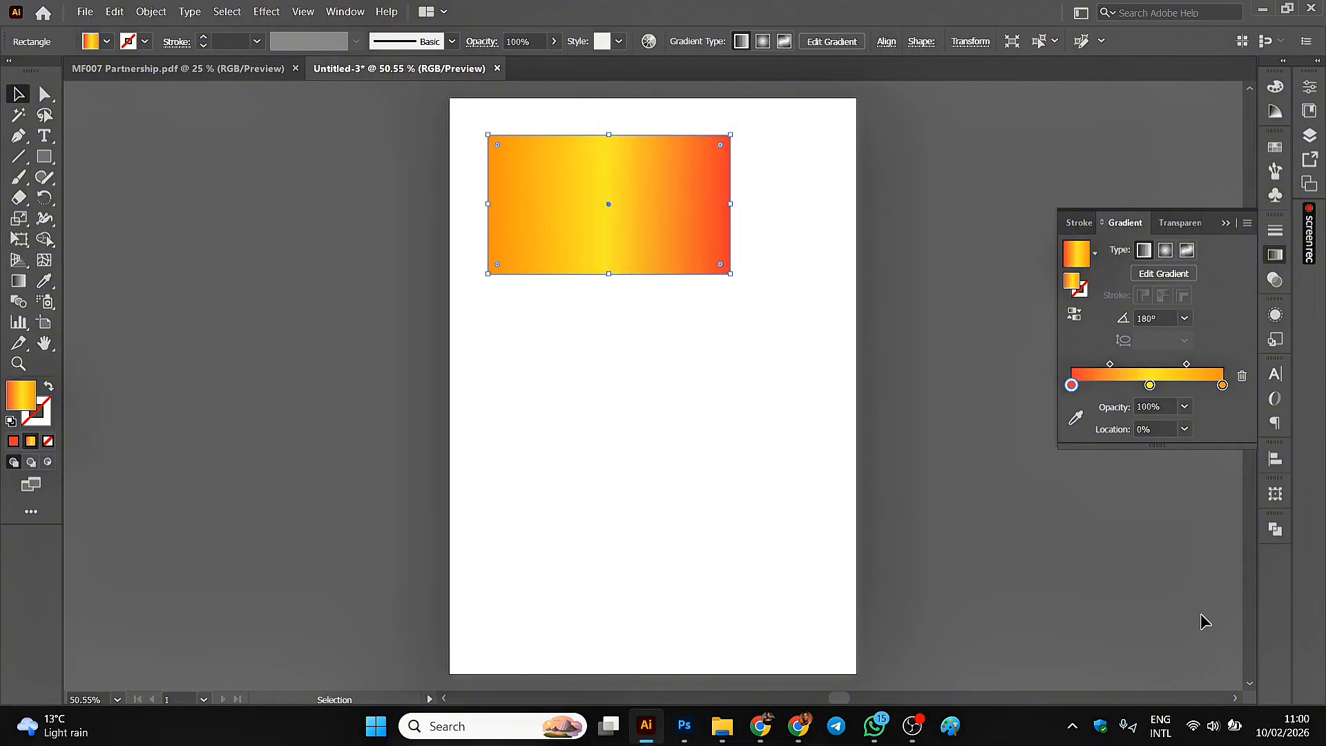
Try the red stop at a 50% location, return it to 0%, and deselect the rectangle.
{"action": "left_click", "coordinate": [1184, 429]}
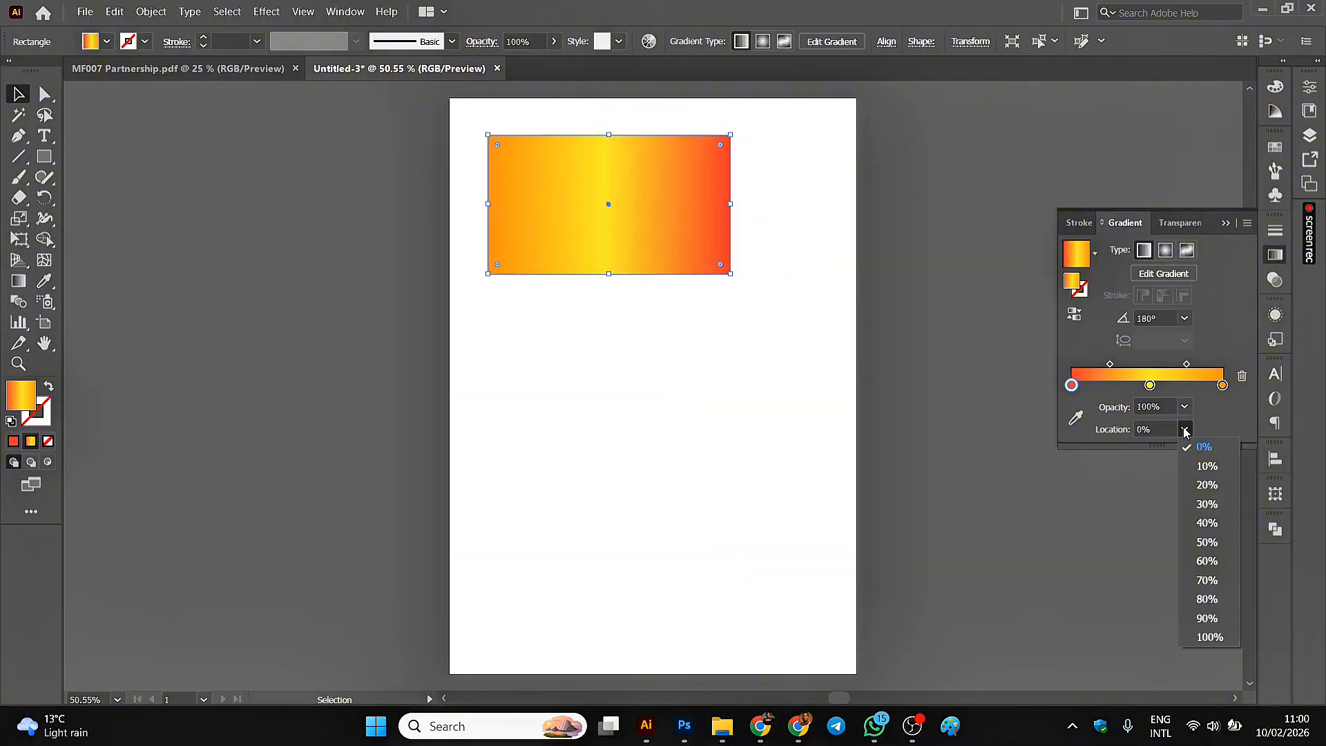
{"action": "left_click", "coordinate": [1205, 543]}
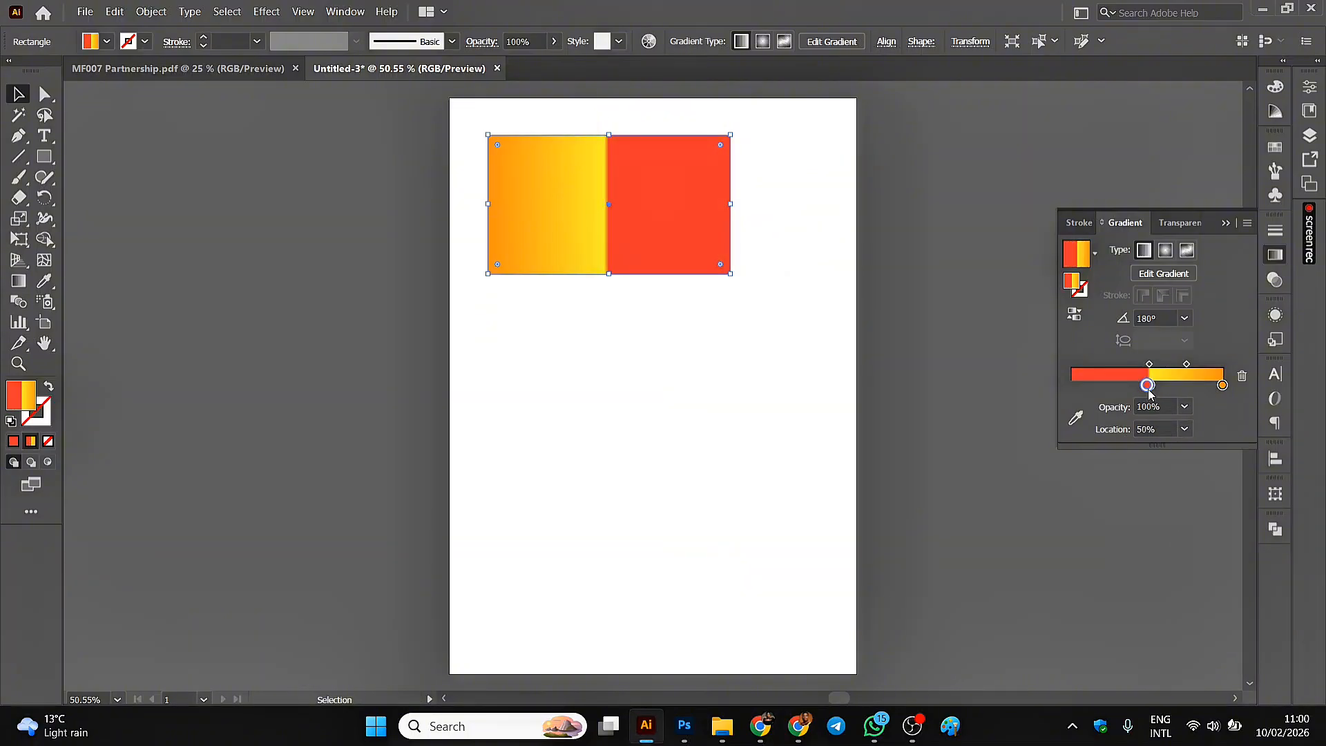
{"action": "left_click_drag", "start_coordinate": [1149, 391], "coordinate": [1072, 390]}
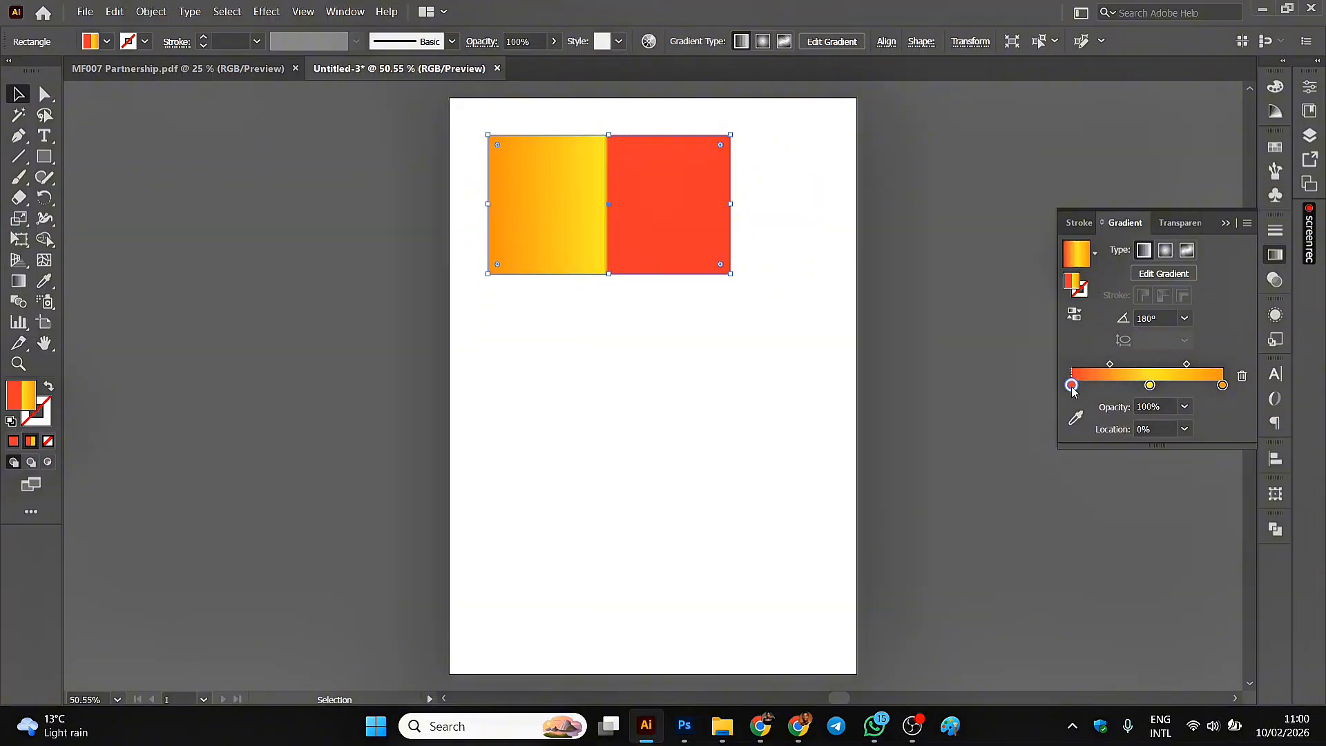
{"action": "left_click", "coordinate": [879, 301]}
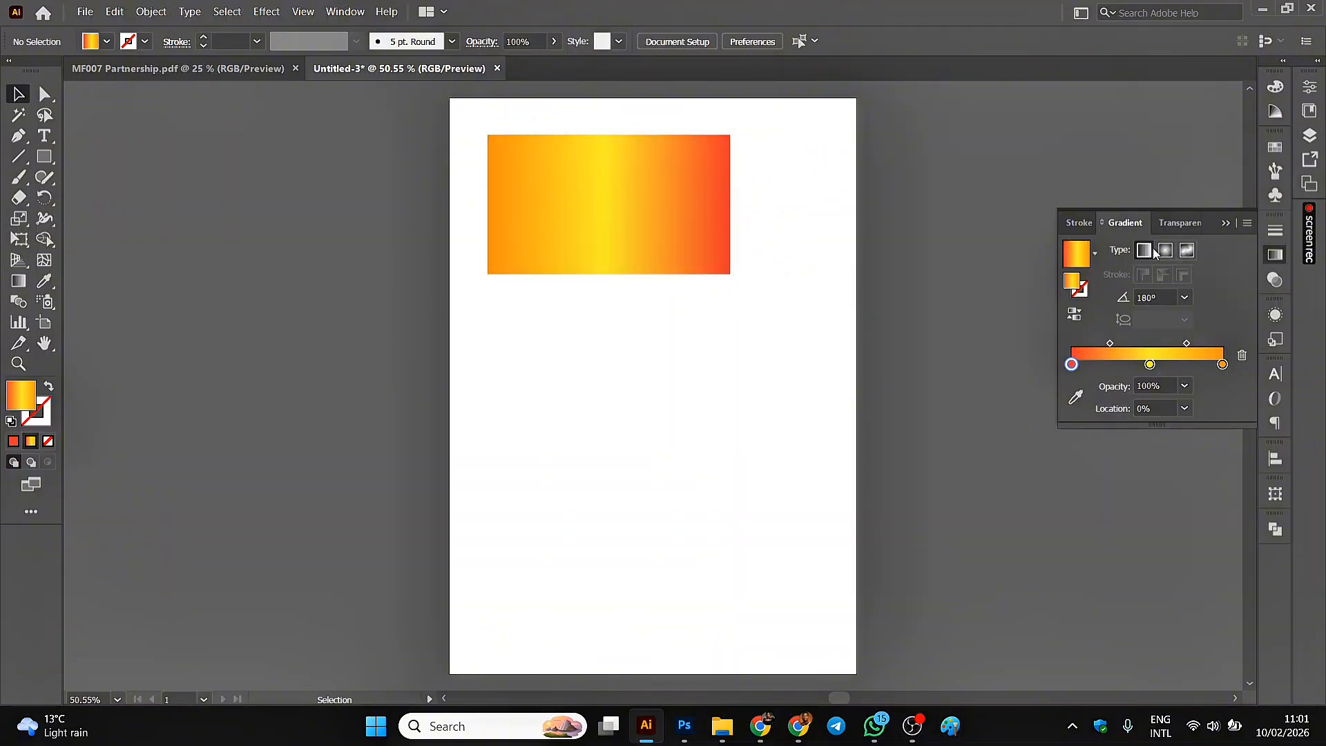
Draw a second rectangle of similar size below the first and stretch its left edge outward to nearly match the first one's width.
{"action": "left_click", "coordinate": [44, 157]}
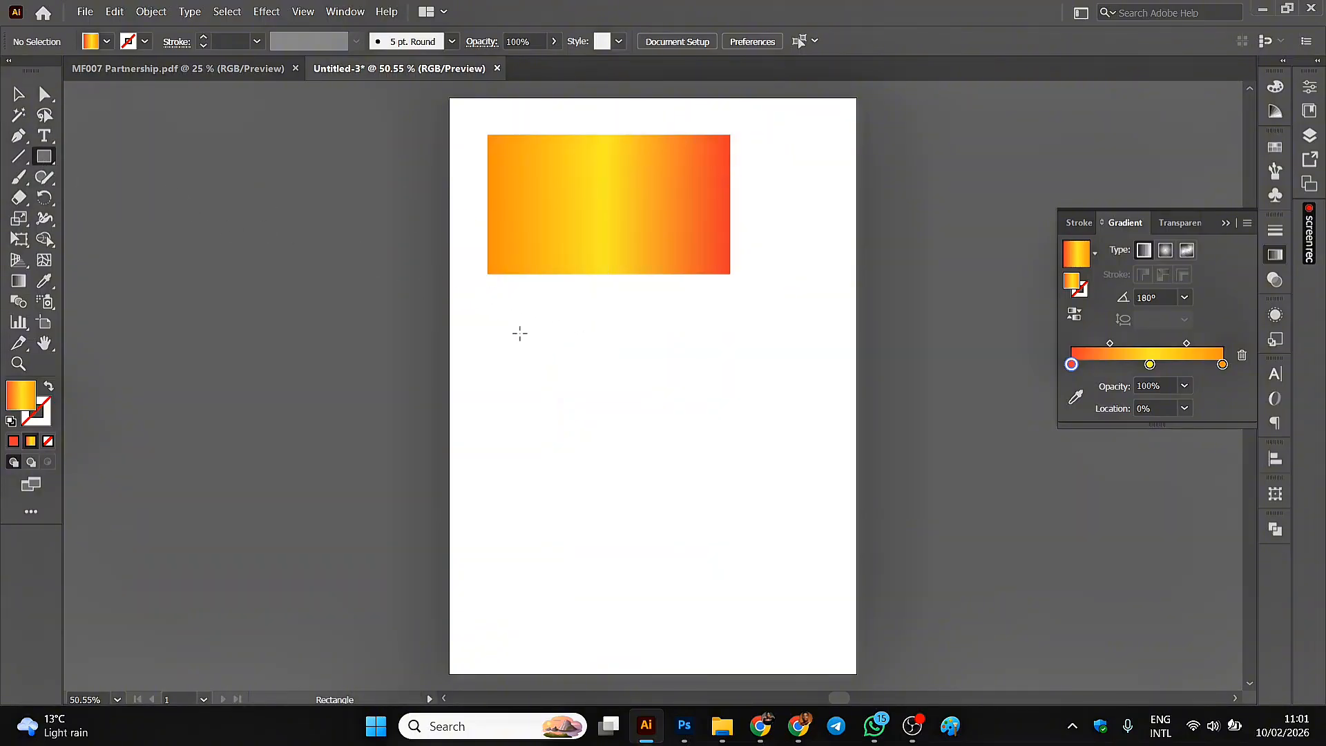
{"action": "left_click_drag", "start_coordinate": [500, 321], "coordinate": [730, 467]}
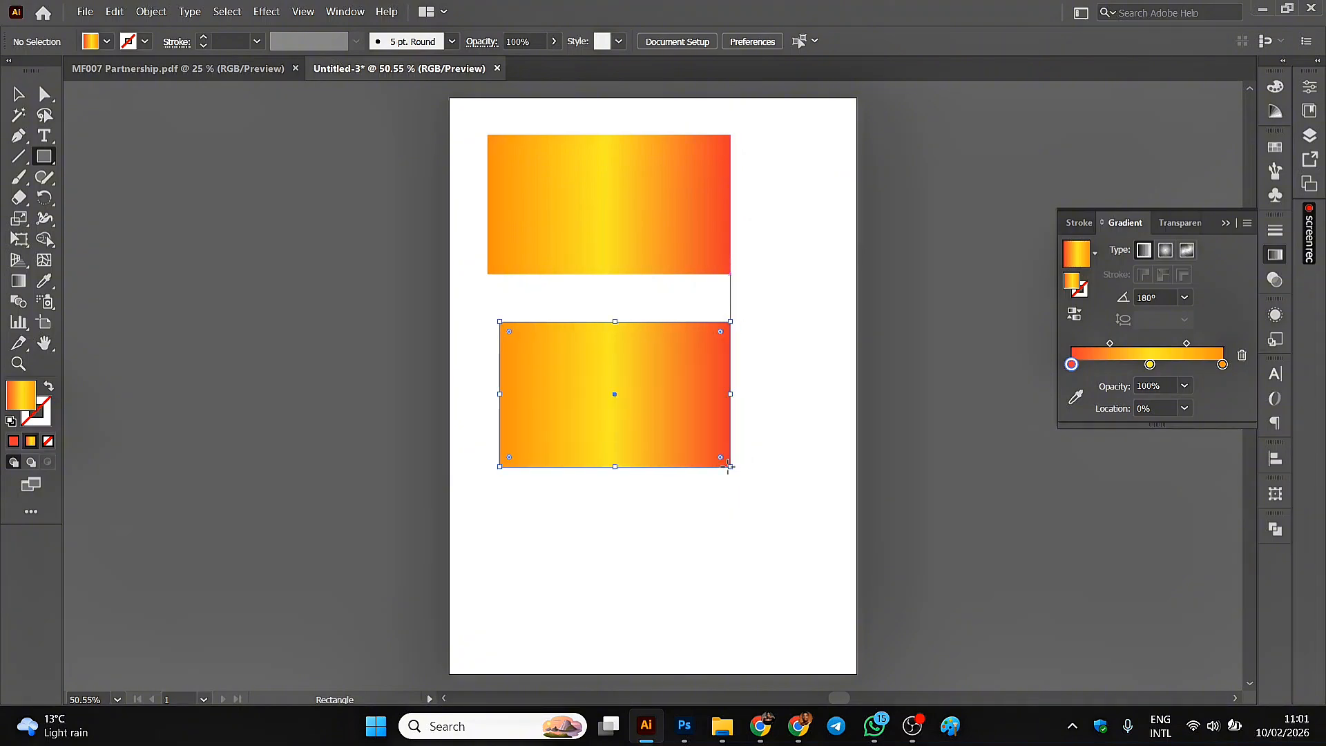
{"action": "left_click_drag", "start_coordinate": [499, 400], "coordinate": [491, 397]}
{"action": "left_click", "coordinate": [18, 95]}
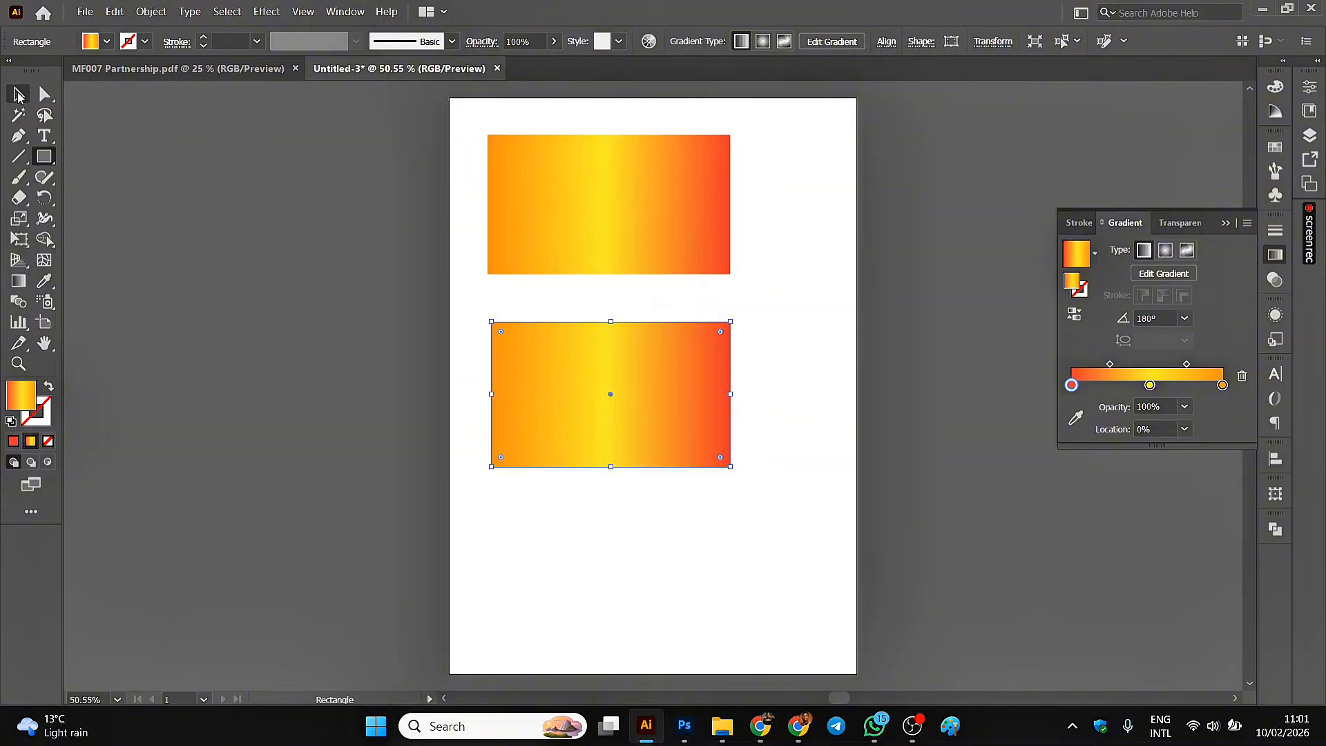
Apply a freeform gradient to the lower rectangle and recolor its upper-right stop to light green (C=50 M=0 Y=100 K=0).
{"action": "left_click", "coordinate": [1186, 252]}
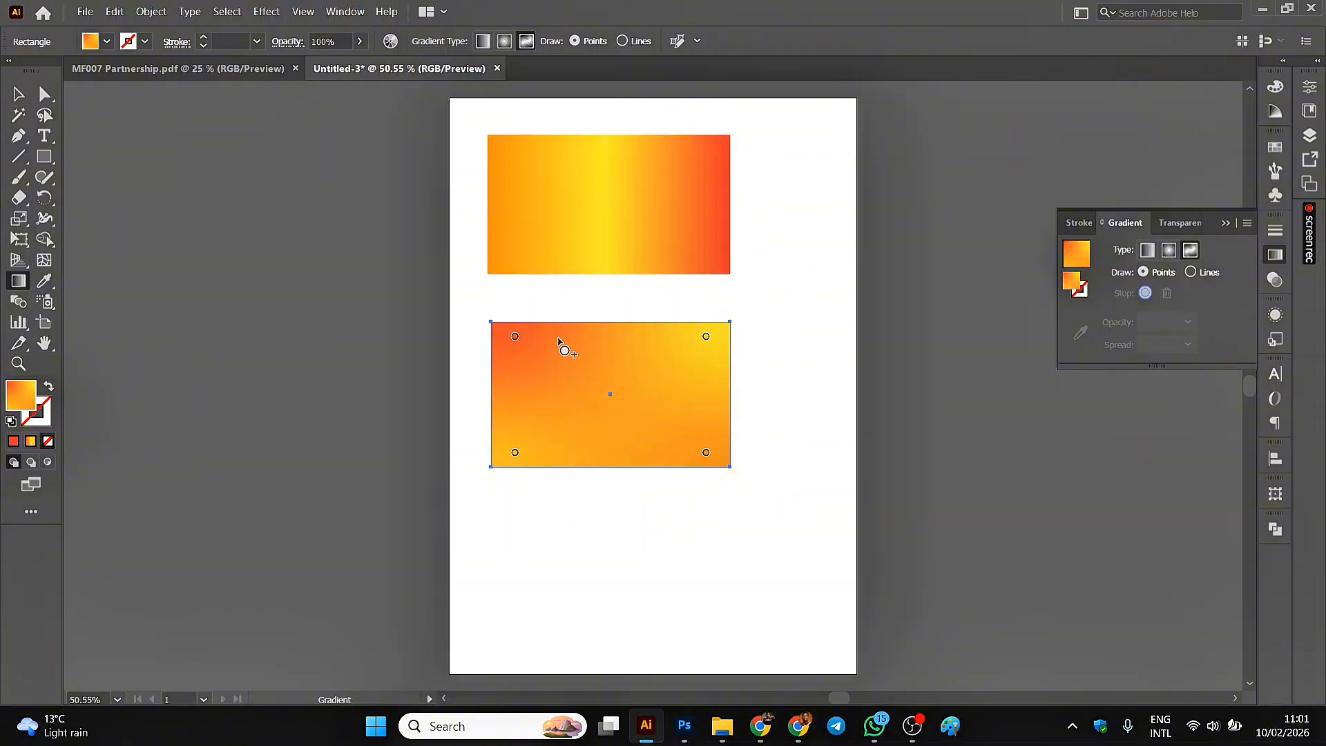
{"action": "left_click", "coordinate": [706, 338]}
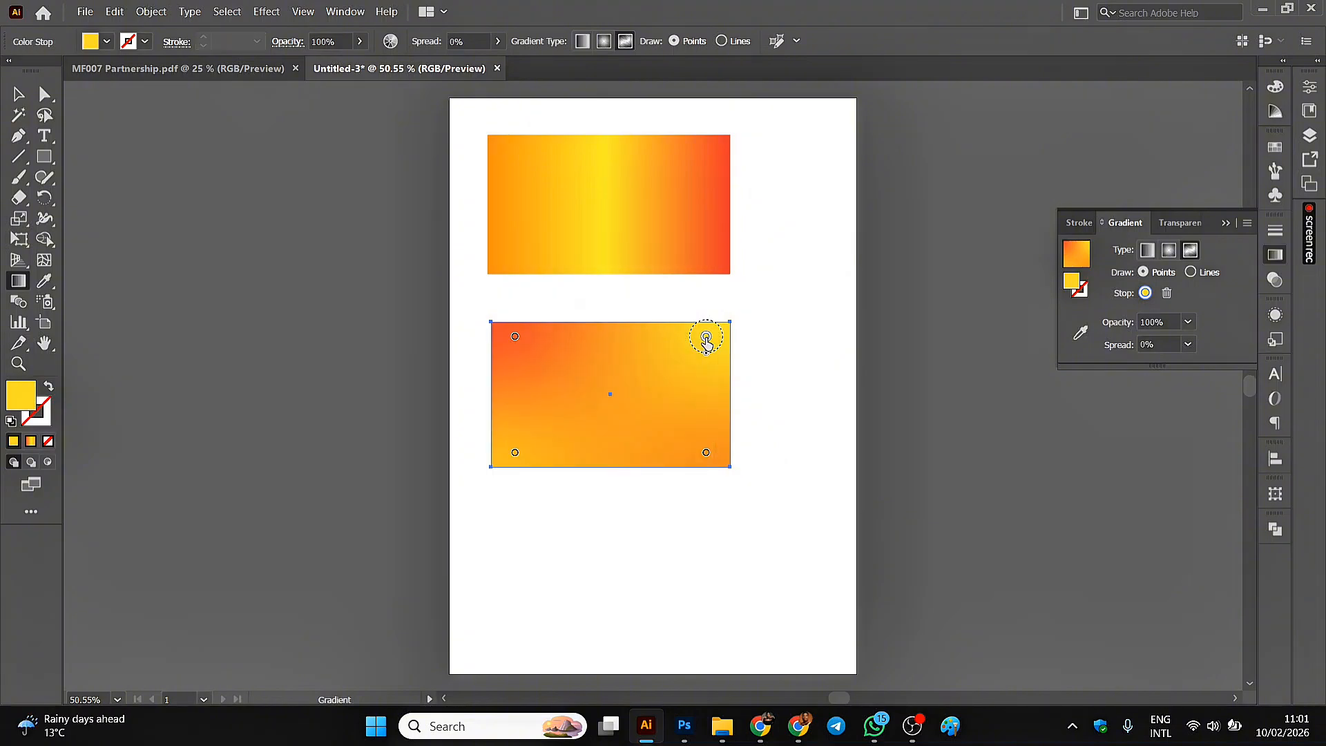
{"action": "double_click", "coordinate": [705, 340]}
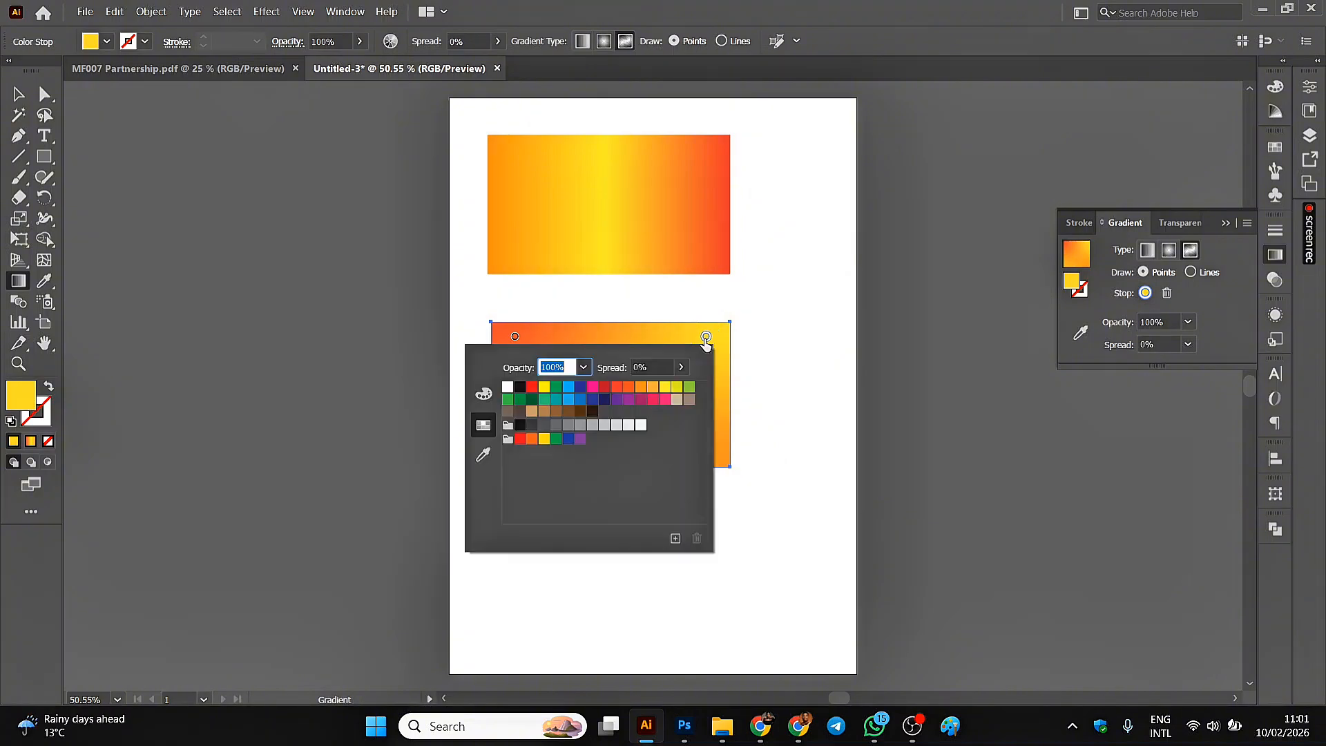
{"action": "left_click", "coordinate": [690, 388]}
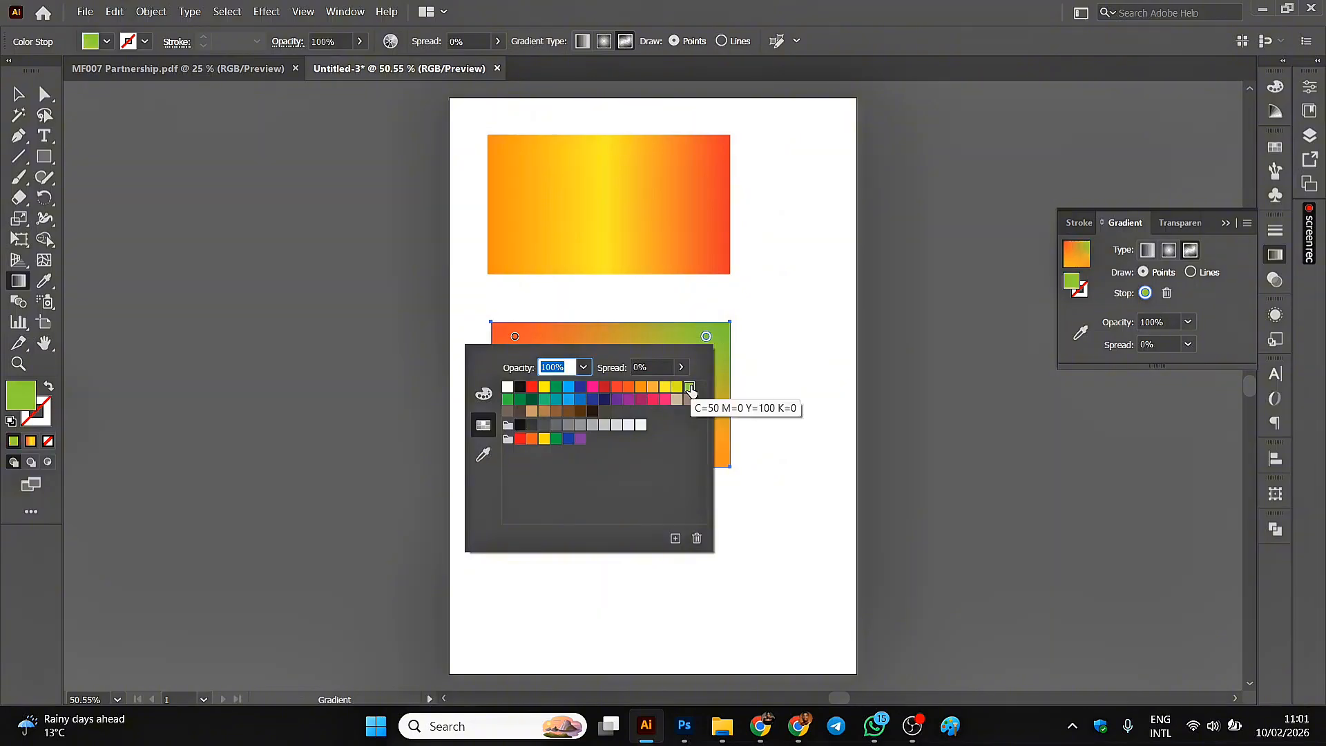
{"action": "key", "text": "Escape"}
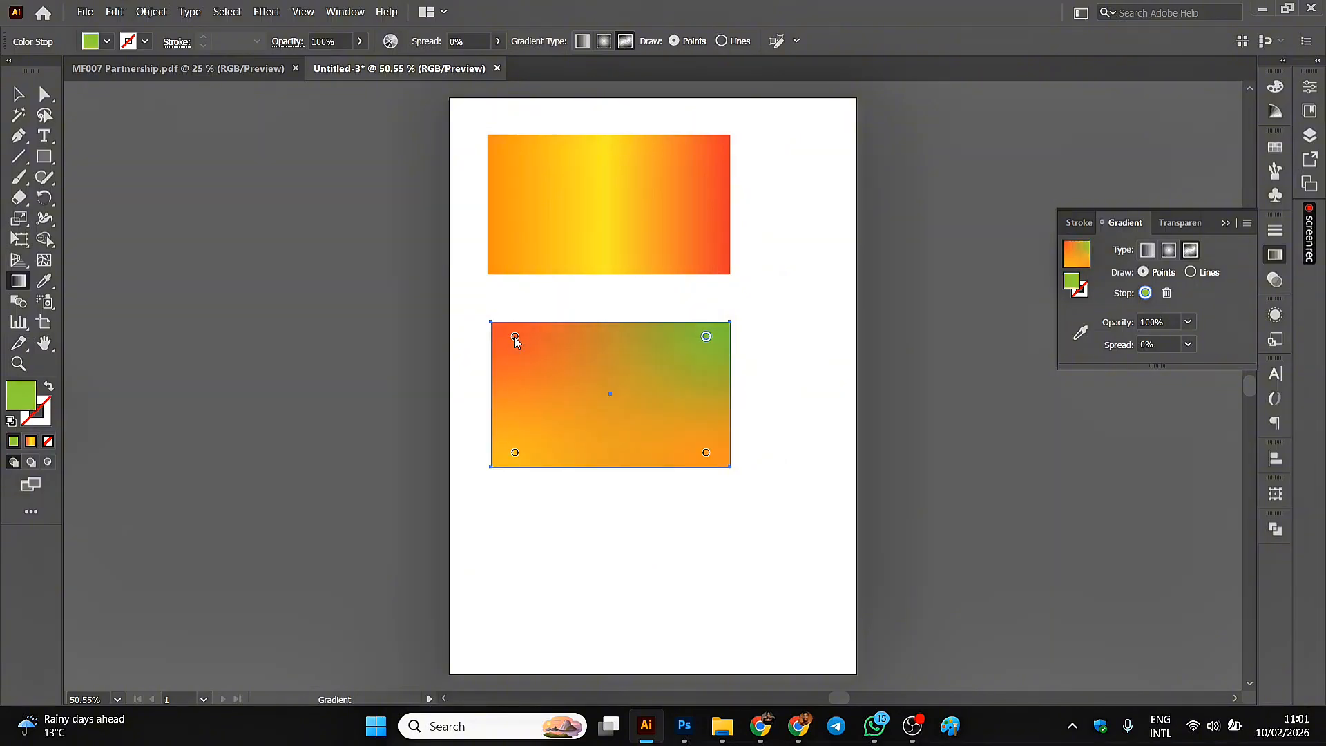
Recolor the freeform gradient's lower-left stop to bright yellow.
{"action": "left_click", "coordinate": [514, 453]}
{"action": "double_click", "coordinate": [514, 453]}
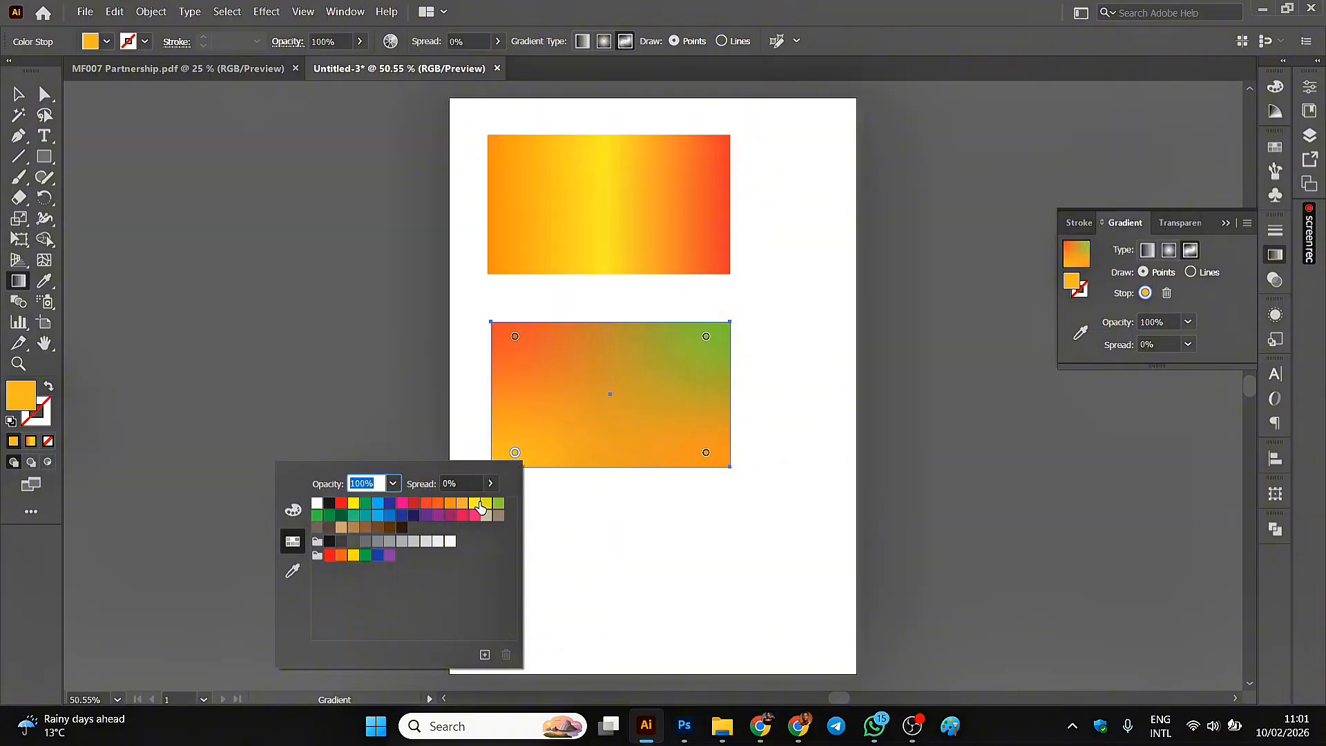
{"action": "left_click", "coordinate": [354, 556]}
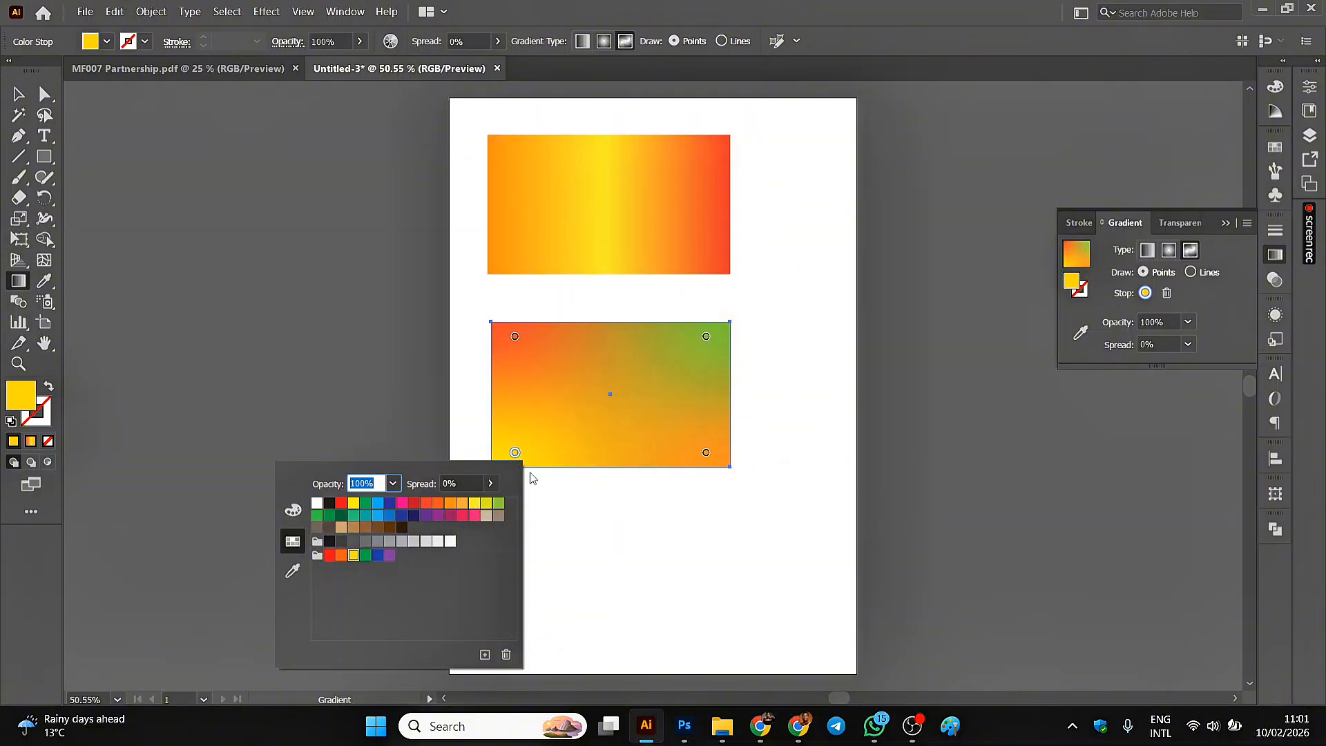
Recolor the freeform gradient's lower-right stop to a darker green.
{"action": "left_click", "coordinate": [703, 453]}
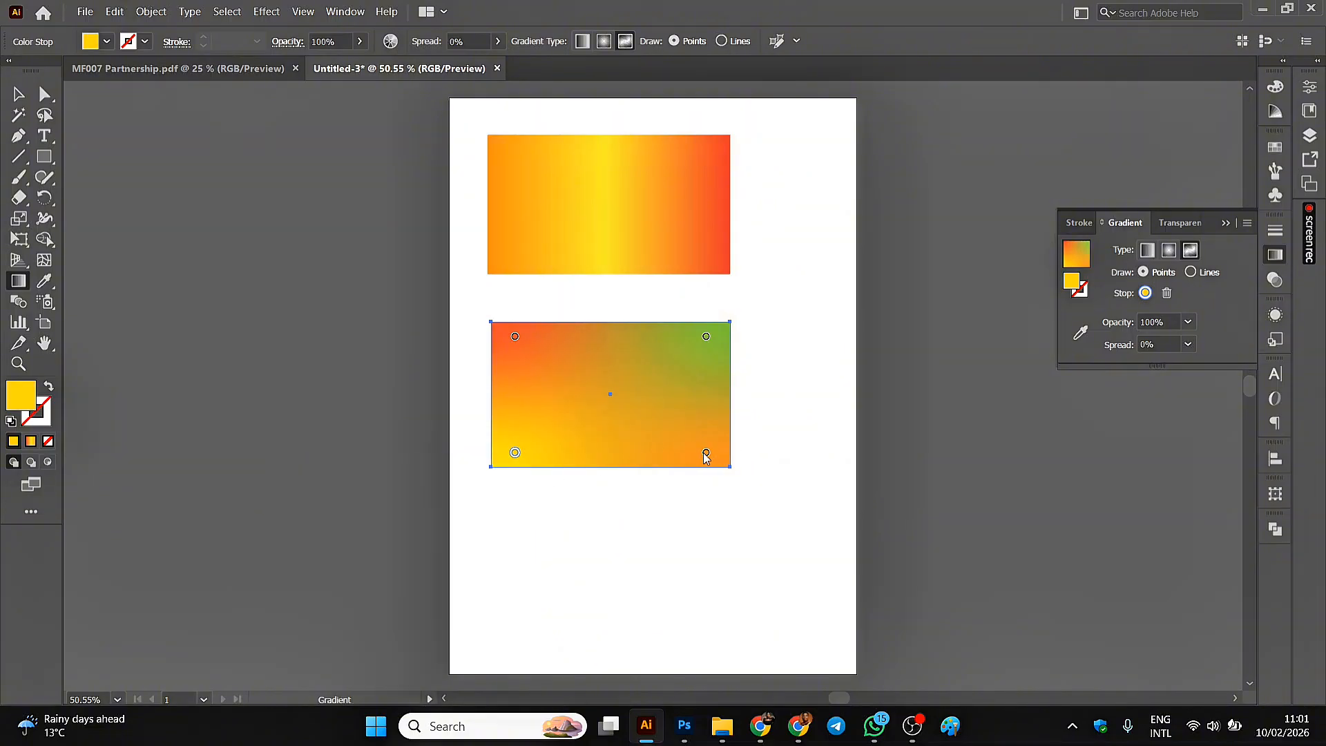
{"action": "double_click", "coordinate": [705, 453]}
{"action": "left_click", "coordinate": [706, 453]}
{"action": "double_click", "coordinate": [706, 453]}
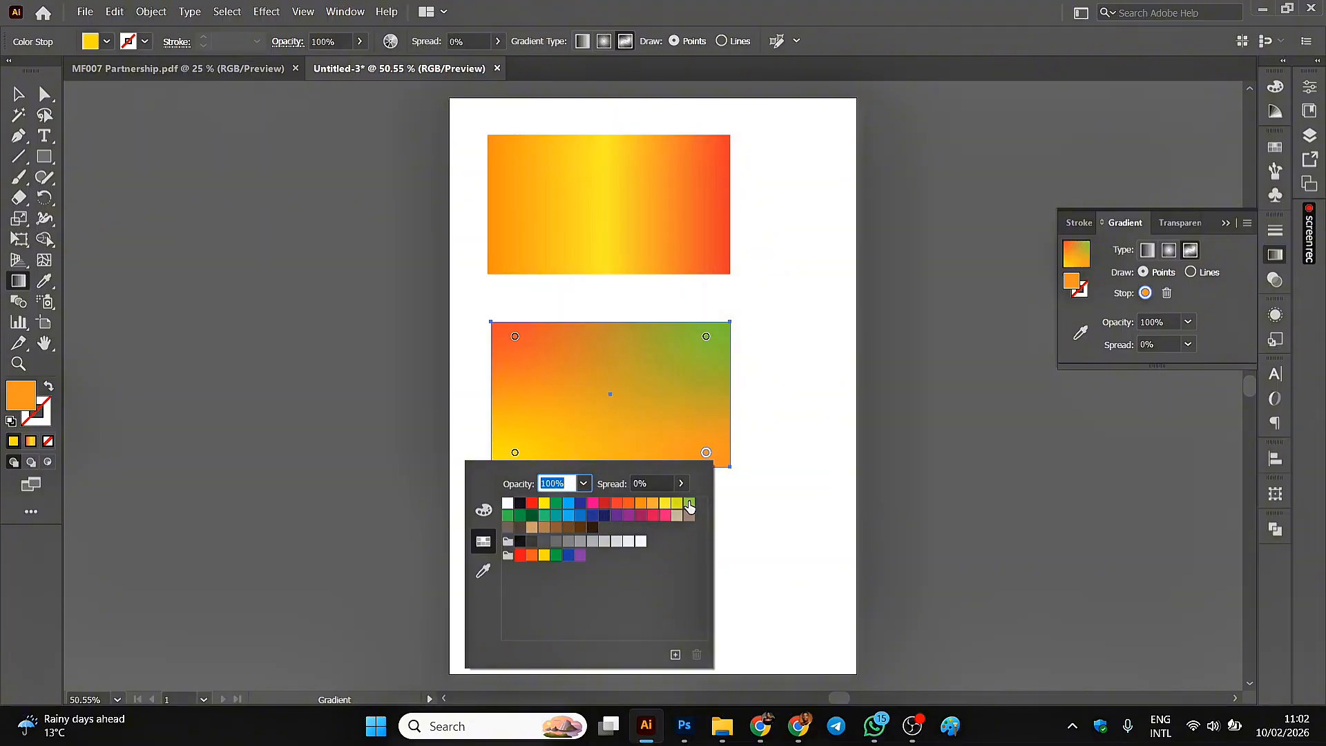
{"action": "left_click", "coordinate": [508, 516]}
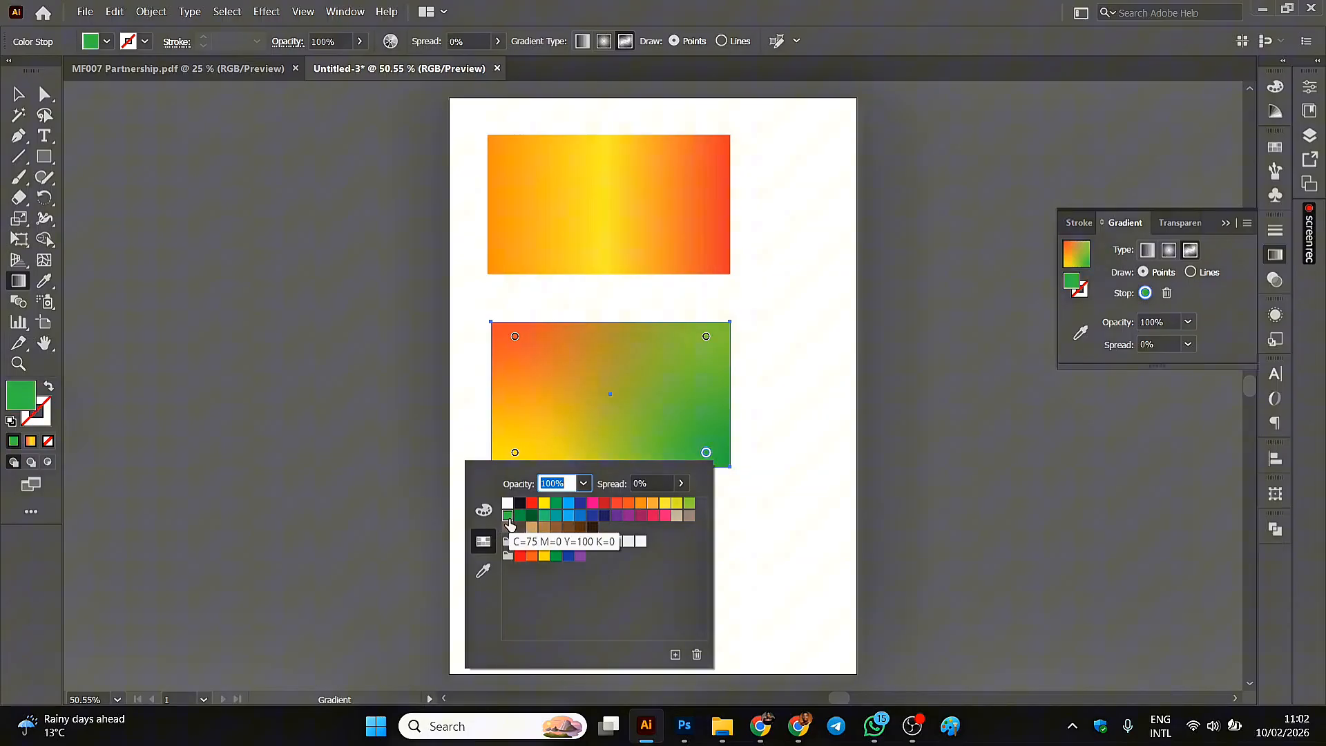
Move the yellow stop near the rectangle's center, the darker green stop slightly inward, and the light green stop into the upper-right corner.
{"action": "left_click", "coordinate": [515, 453]}
{"action": "left_click_drag", "start_coordinate": [515, 453], "coordinate": [584, 402]}
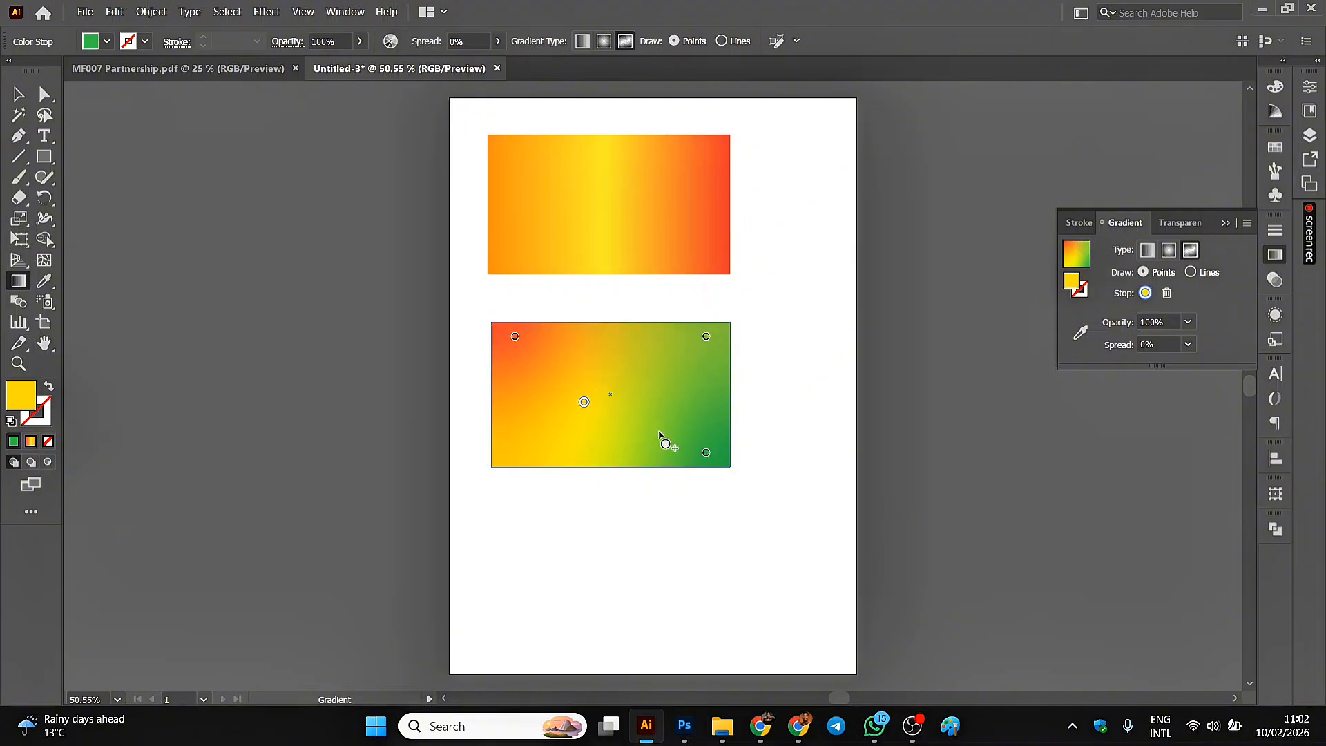
{"action": "left_click_drag", "start_coordinate": [705, 454], "coordinate": [683, 430]}
{"action": "mouse_move", "coordinate": [708, 343]}
{"action": "left_mouse_down"}
{"action": "mouse_move", "coordinate": [651, 385]}
{"action": "mouse_move", "coordinate": [643, 368]}
{"action": "mouse_move", "coordinate": [726, 323]}
{"action": "left_mouse_up"}
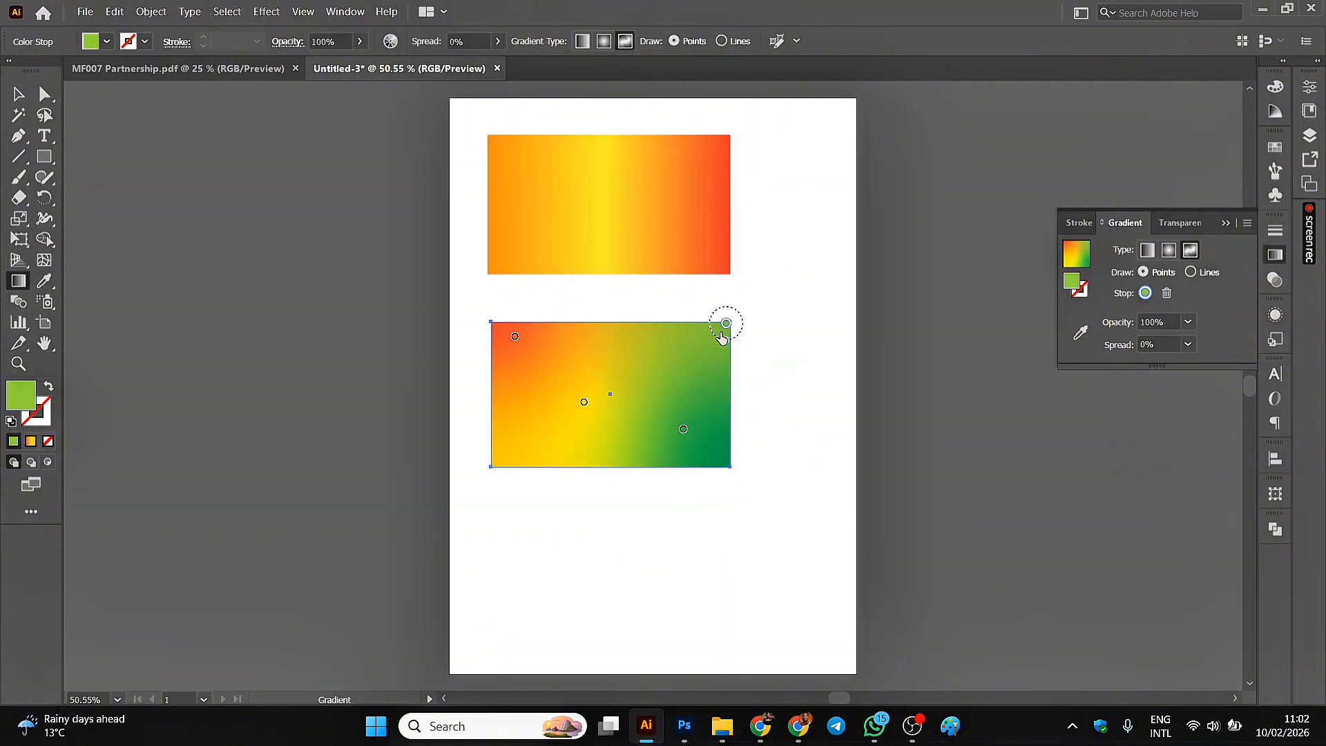
Add freeform color stops: orange-red near the upper middle, yellow near the right edge, and green in the lower-left corner.
{"action": "left_click", "coordinate": [515, 339]}
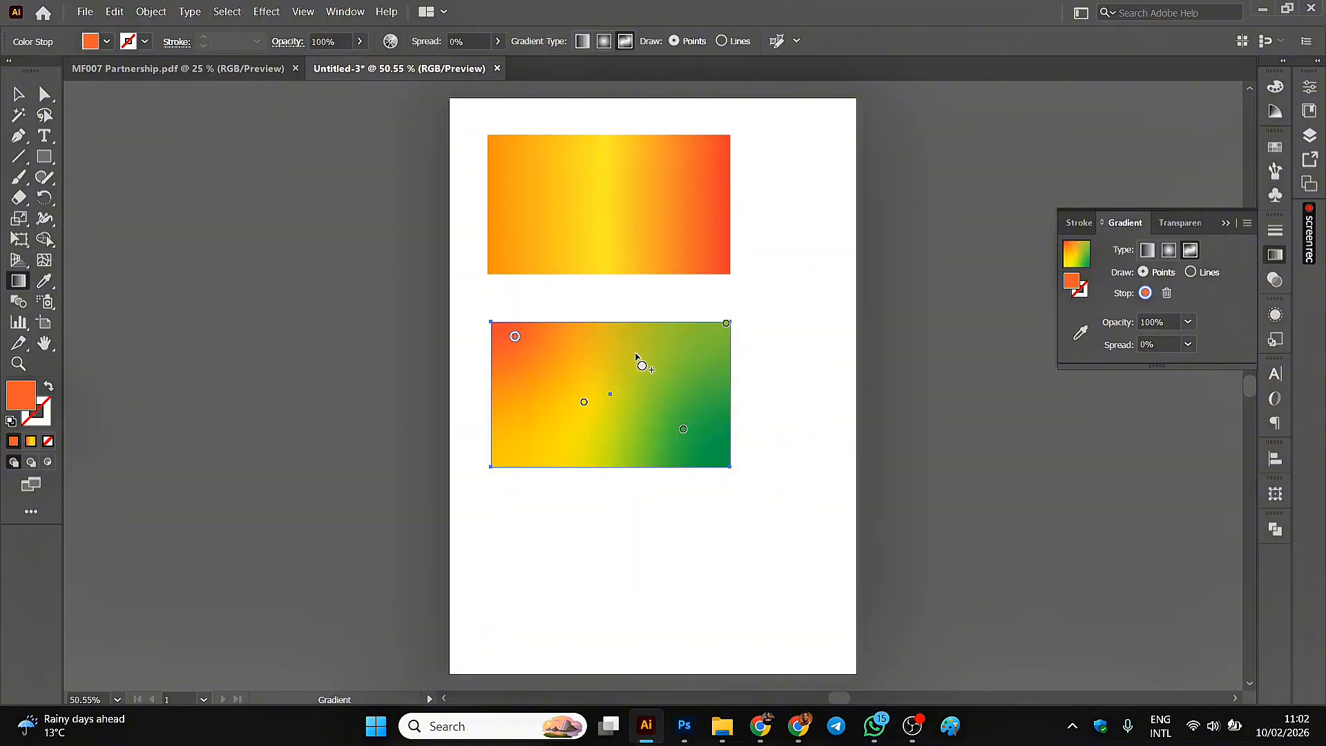
{"action": "left_click", "coordinate": [636, 355]}
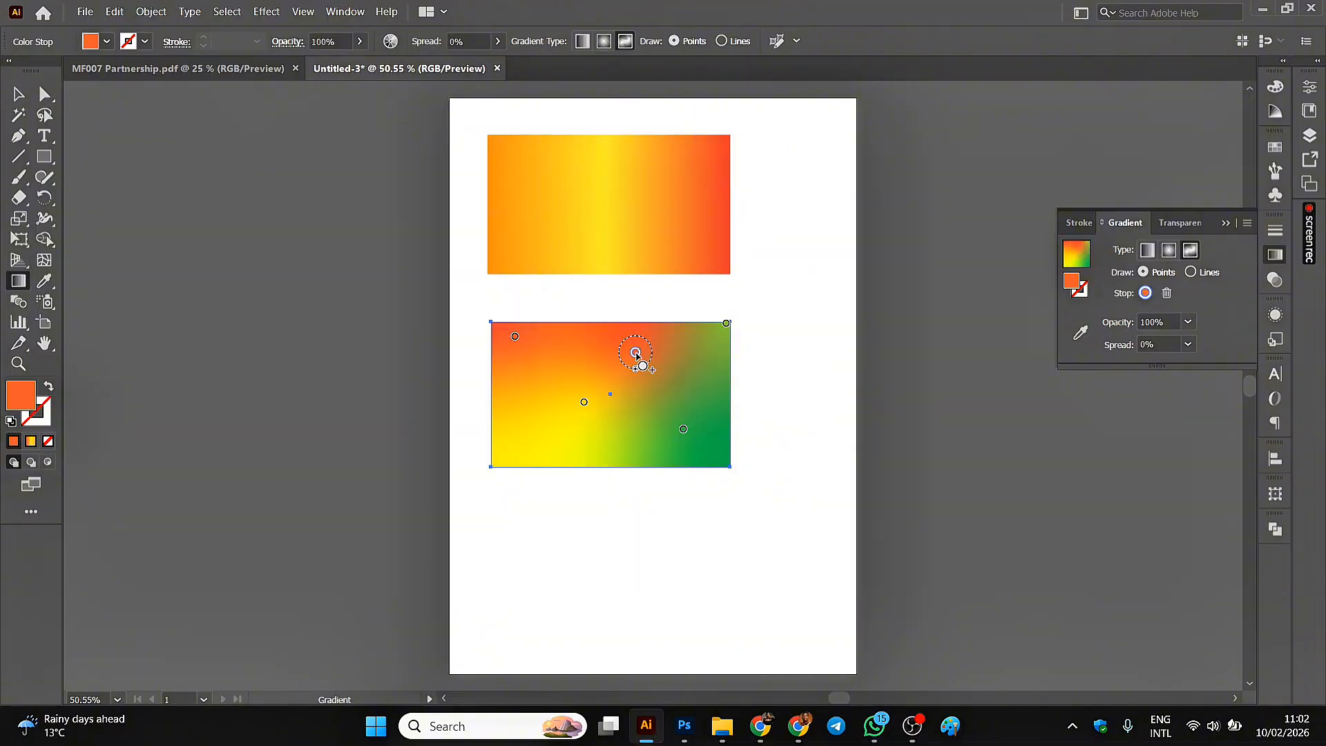
{"action": "left_click", "coordinate": [585, 403]}
{"action": "left_click", "coordinate": [710, 412]}
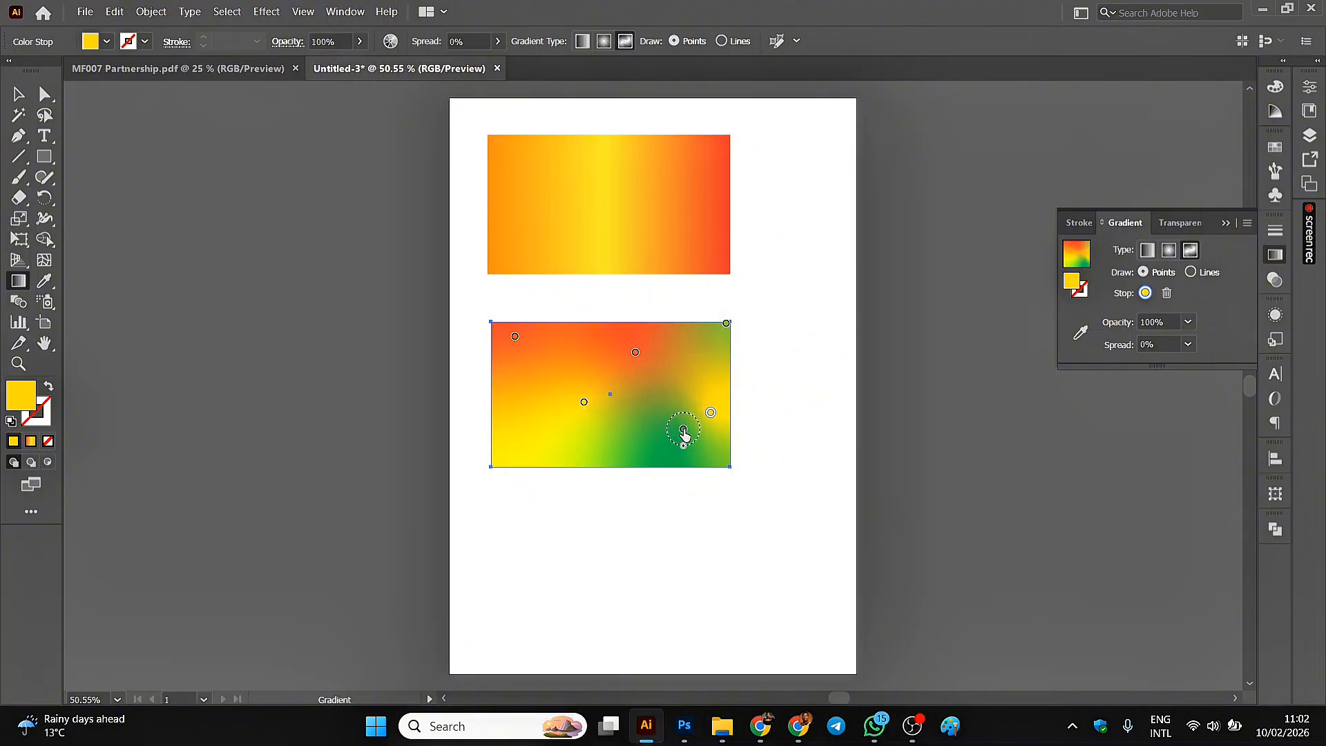
{"action": "left_click", "coordinate": [684, 431]}
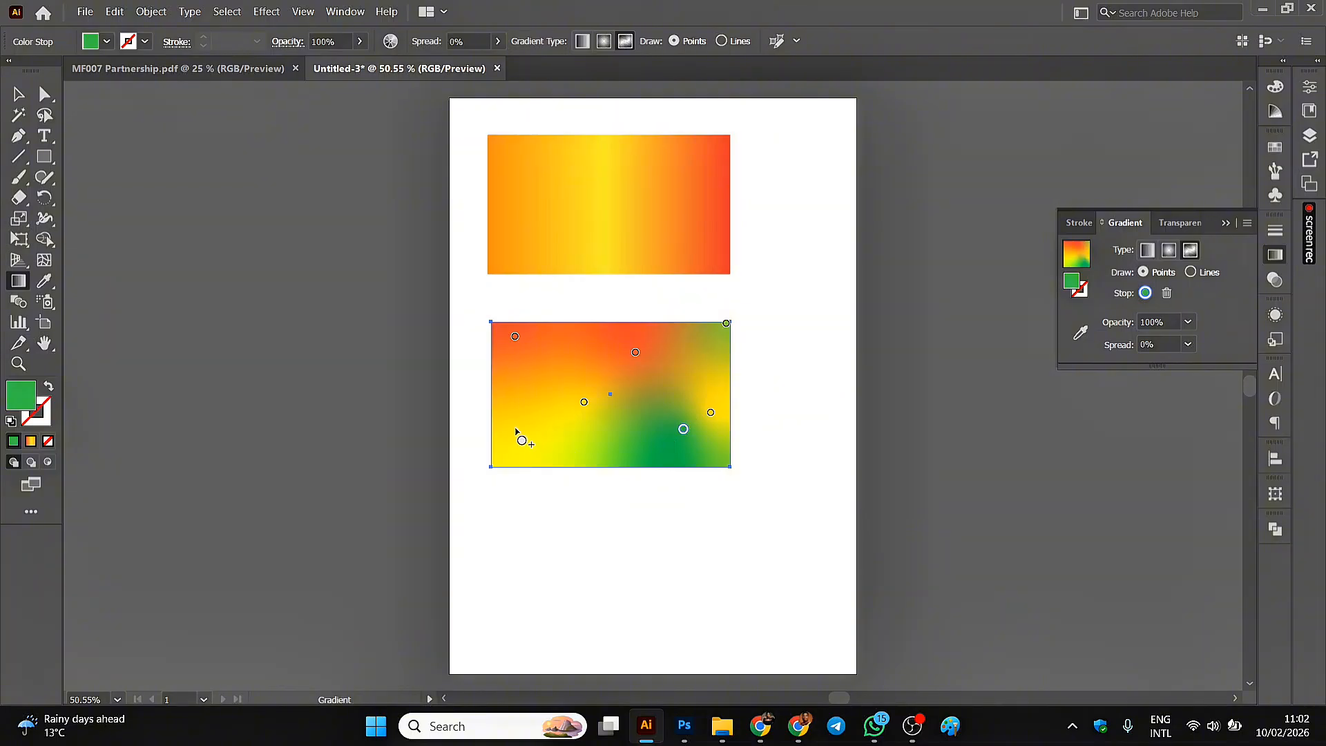
{"action": "left_click", "coordinate": [495, 458]}
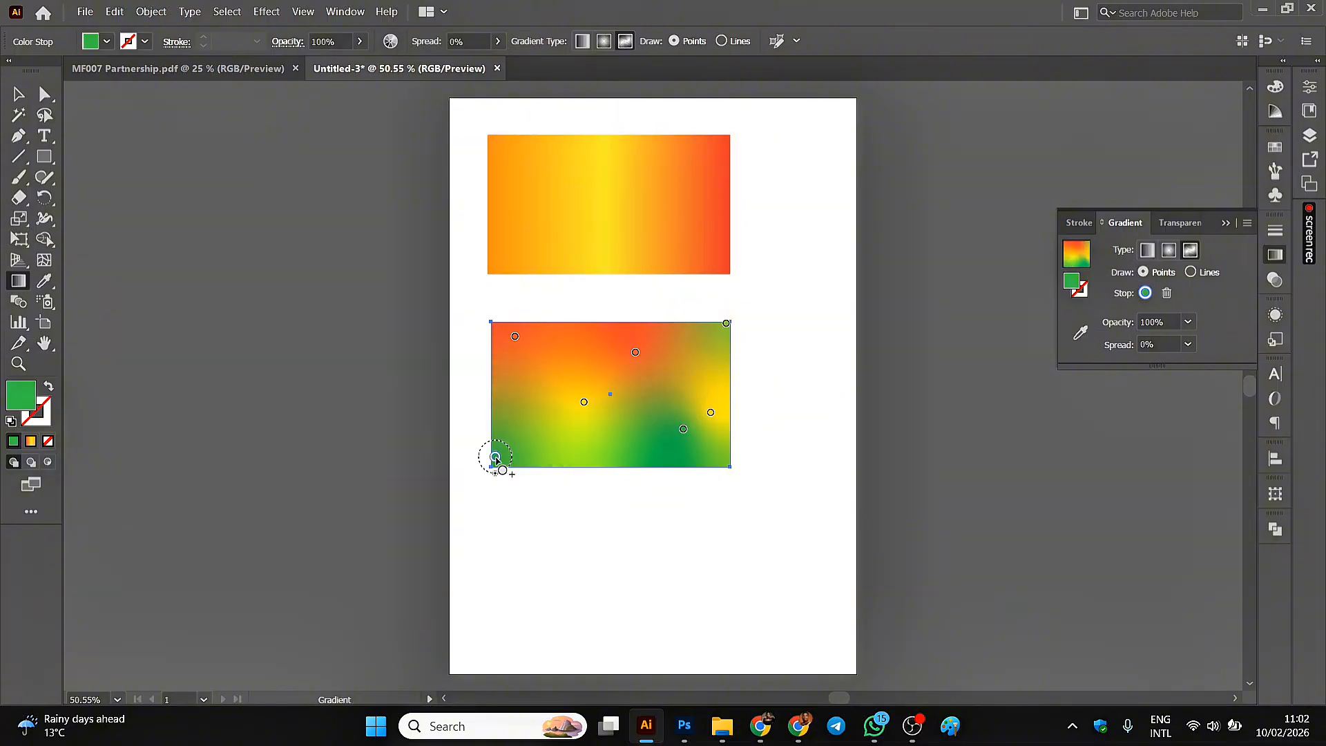
Rearrange the freeform stops so yellow sits on both sides of the central orange-red stop and darker green fills the lower-right corner.
{"action": "left_click", "coordinate": [584, 403]}
{"action": "left_click_drag", "start_coordinate": [585, 403], "coordinate": [553, 411]}
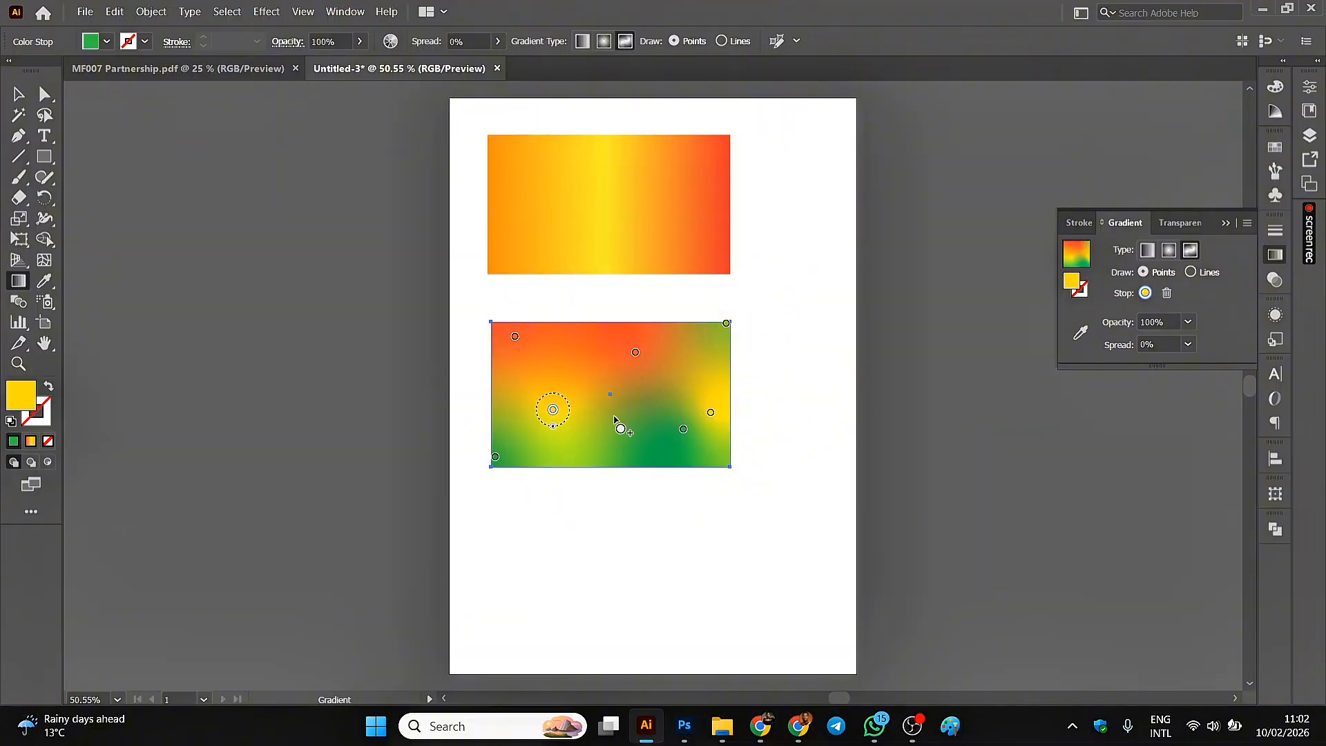
{"action": "left_click", "coordinate": [633, 364]}
{"action": "mouse_move", "coordinate": [632, 366]}
{"action": "left_mouse_down"}
{"action": "mouse_move", "coordinate": [616, 385]}
{"action": "mouse_move", "coordinate": [616, 364]}
{"action": "left_mouse_up"}
{"action": "left_click", "coordinate": [712, 411]}
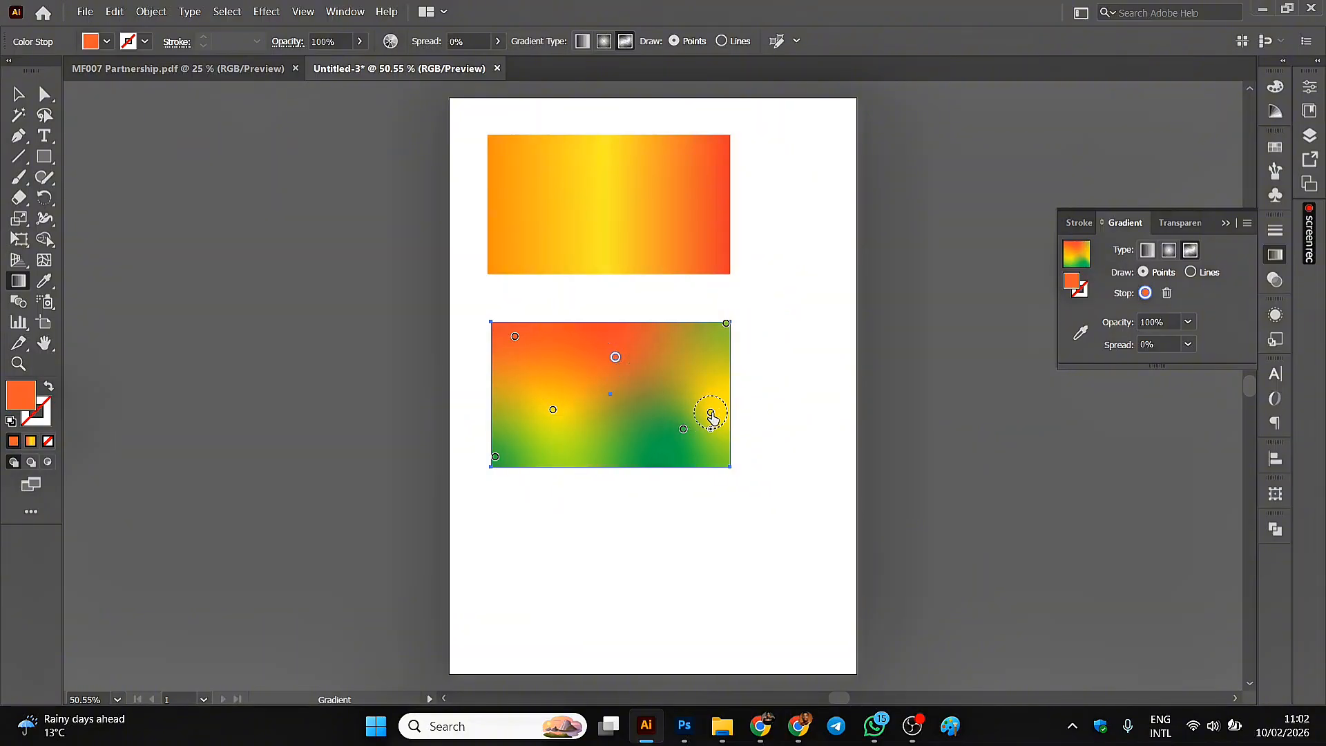
{"action": "left_click_drag", "start_coordinate": [714, 409], "coordinate": [717, 457]}
{"action": "left_click", "coordinate": [683, 430]}
{"action": "left_click_drag", "start_coordinate": [617, 365], "coordinate": [559, 391]}
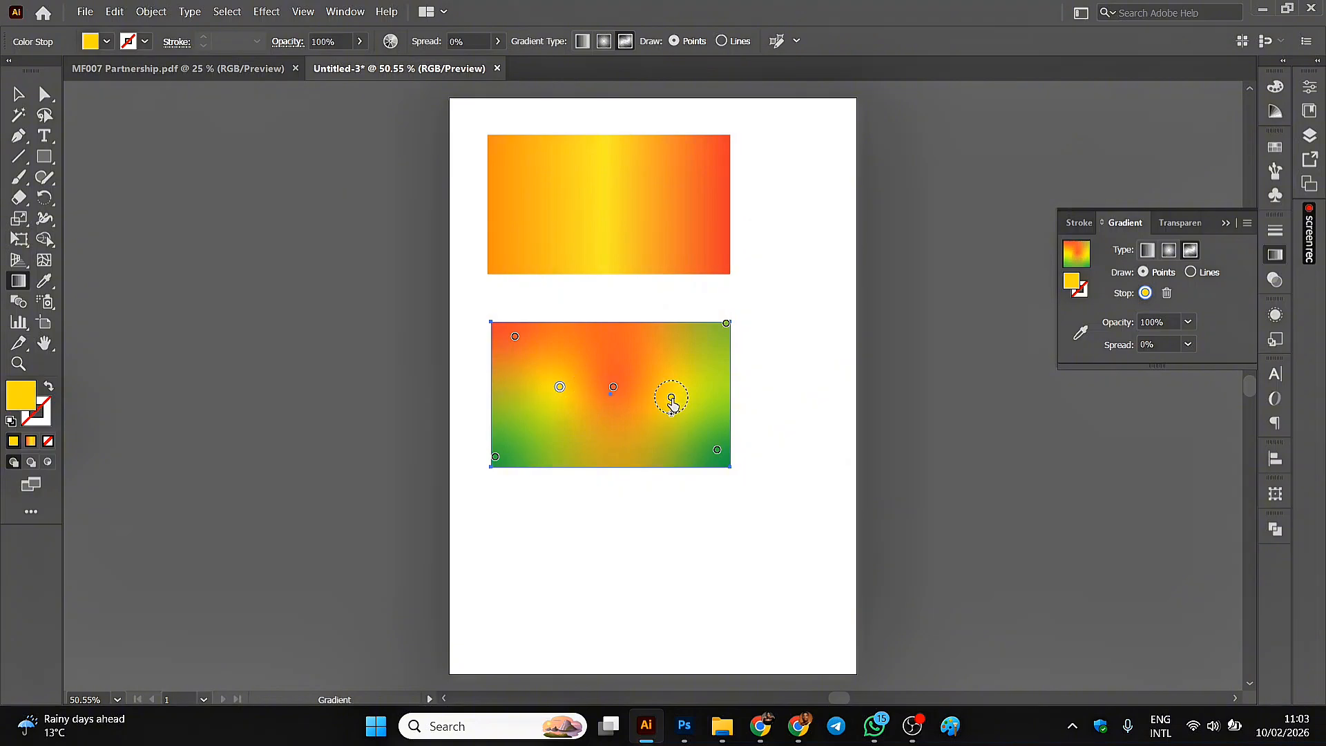
Move the freeform gradient's right-hand yellow stop slightly outward and the central orange-red stop slightly right, then deselect the rectangle.
{"action": "left_click_drag", "start_coordinate": [672, 399], "coordinate": [624, 397]}
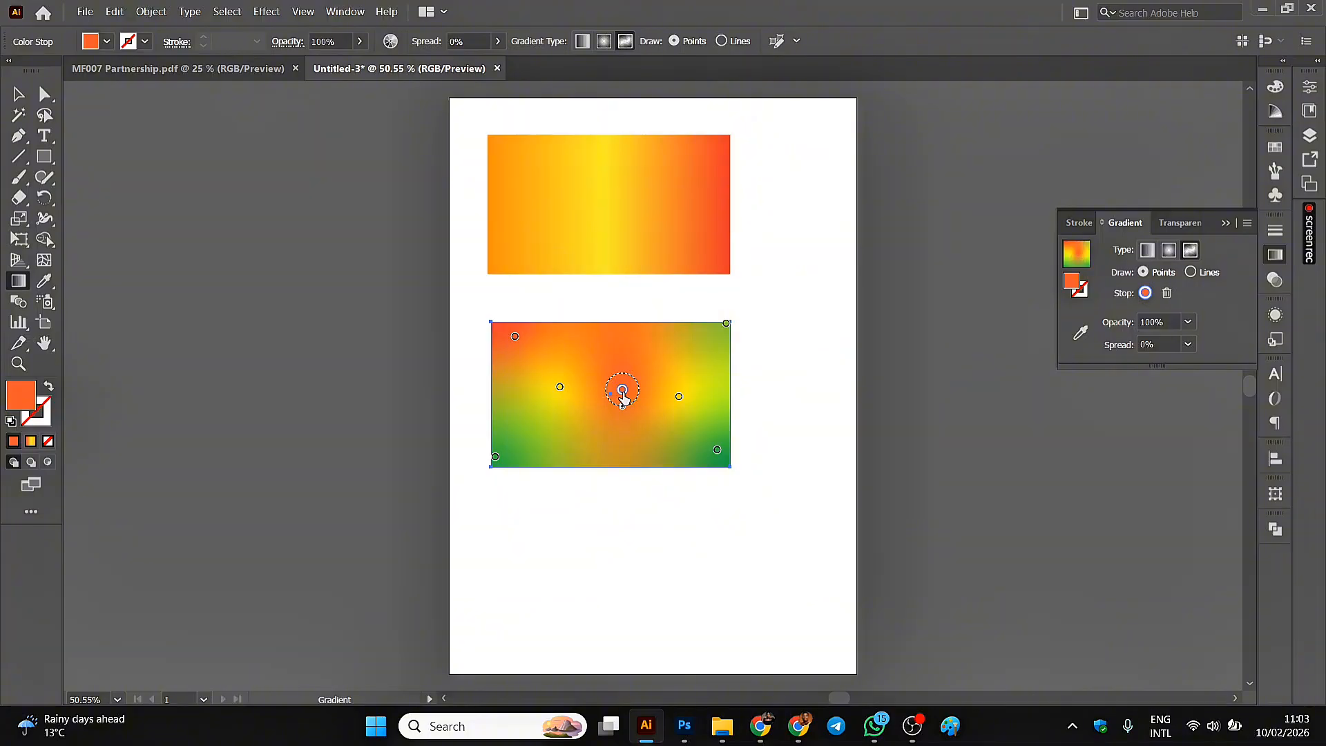
{"action": "left_click", "coordinate": [18, 92]}
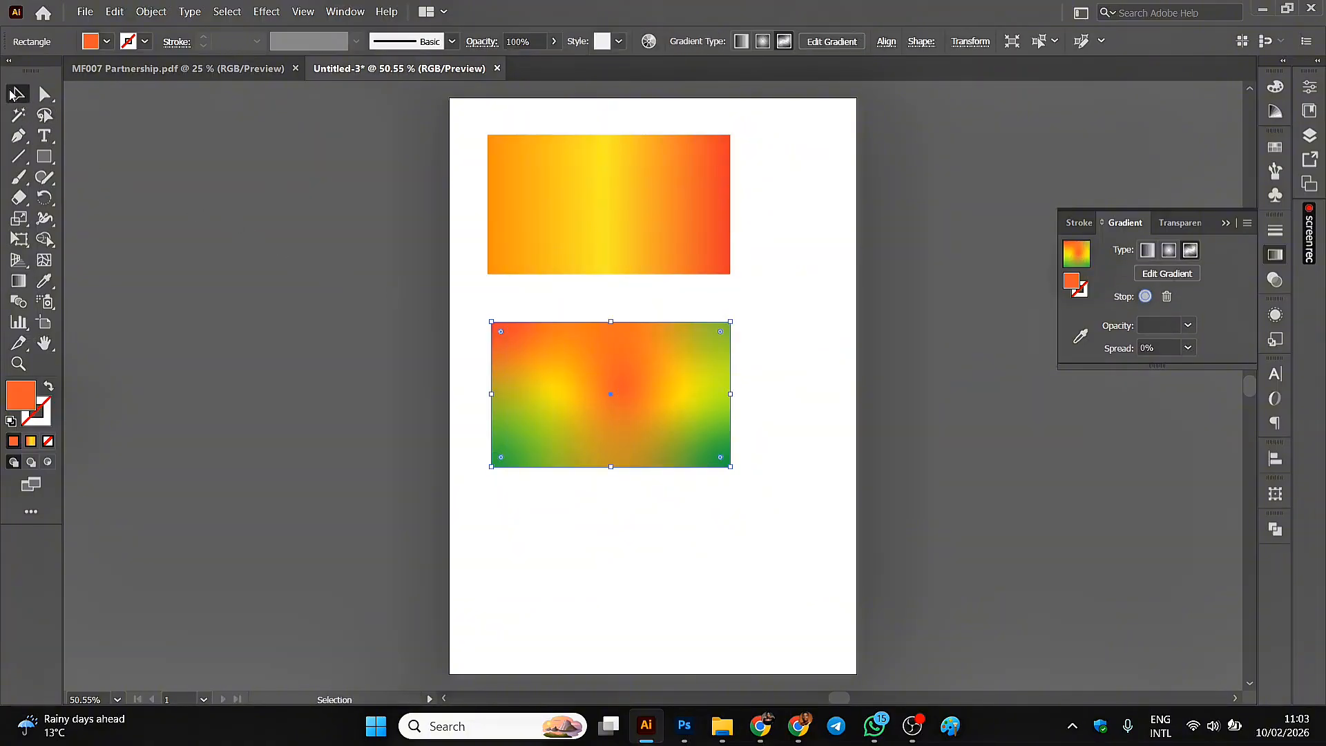
{"action": "left_click", "coordinate": [467, 346]}
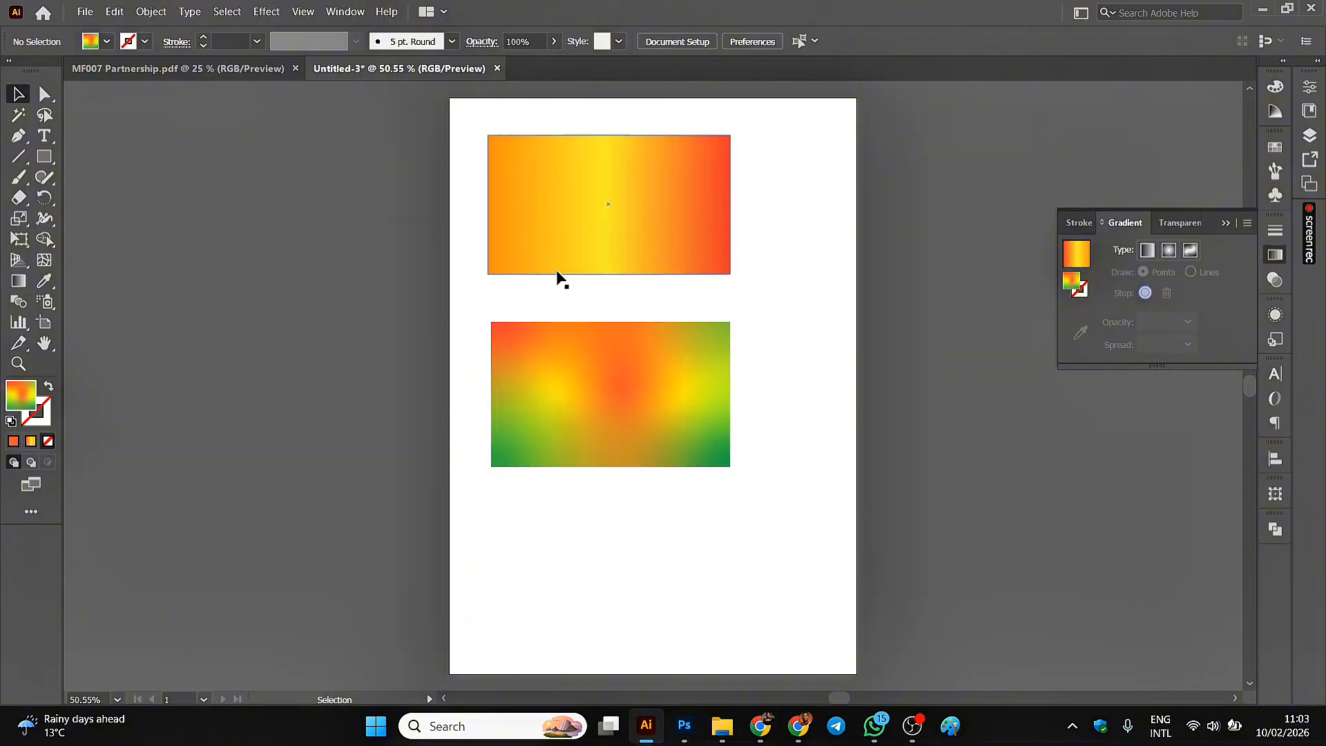
Save the upper rectangle's linear gradient as a new swatch named "king's gradie".
{"action": "left_click", "coordinate": [578, 214]}
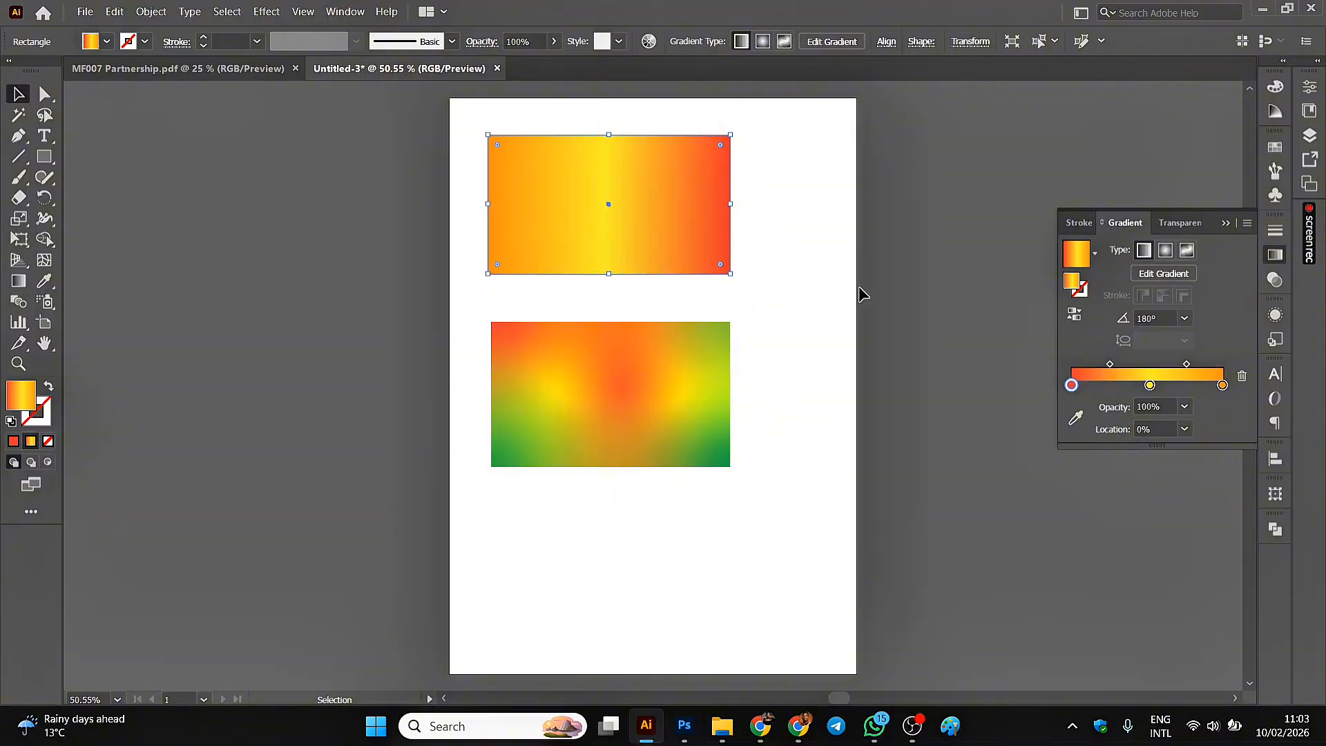
{"action": "left_click", "coordinate": [1270, 151]}
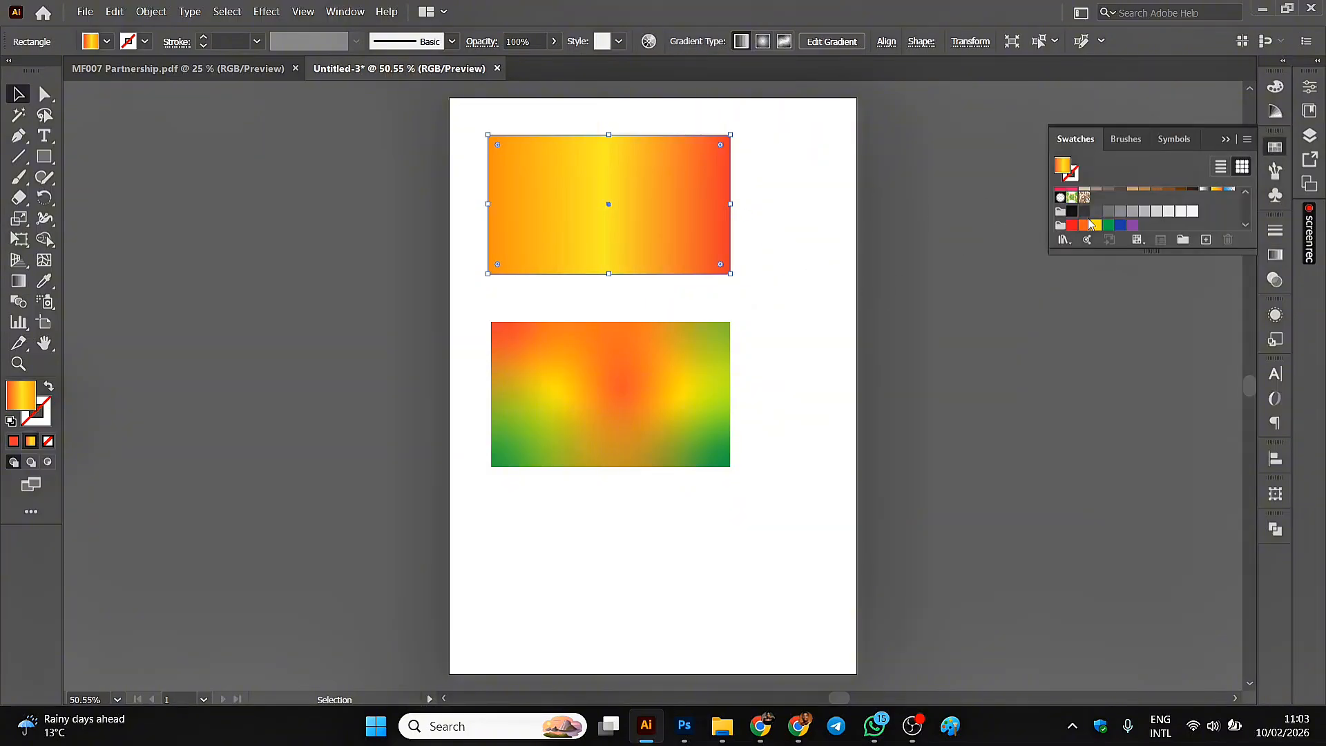
{"action": "left_click", "coordinate": [1206, 240]}
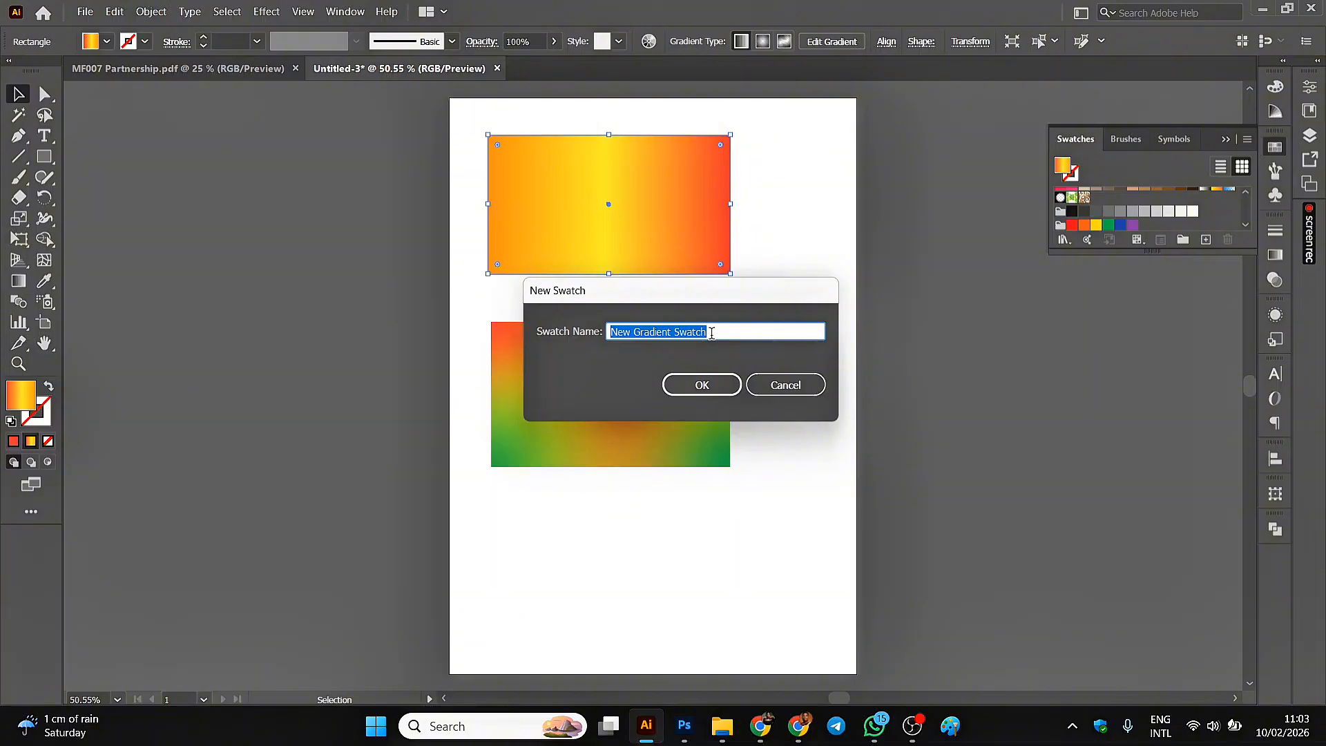
{"action": "type", "text": "king's g"}
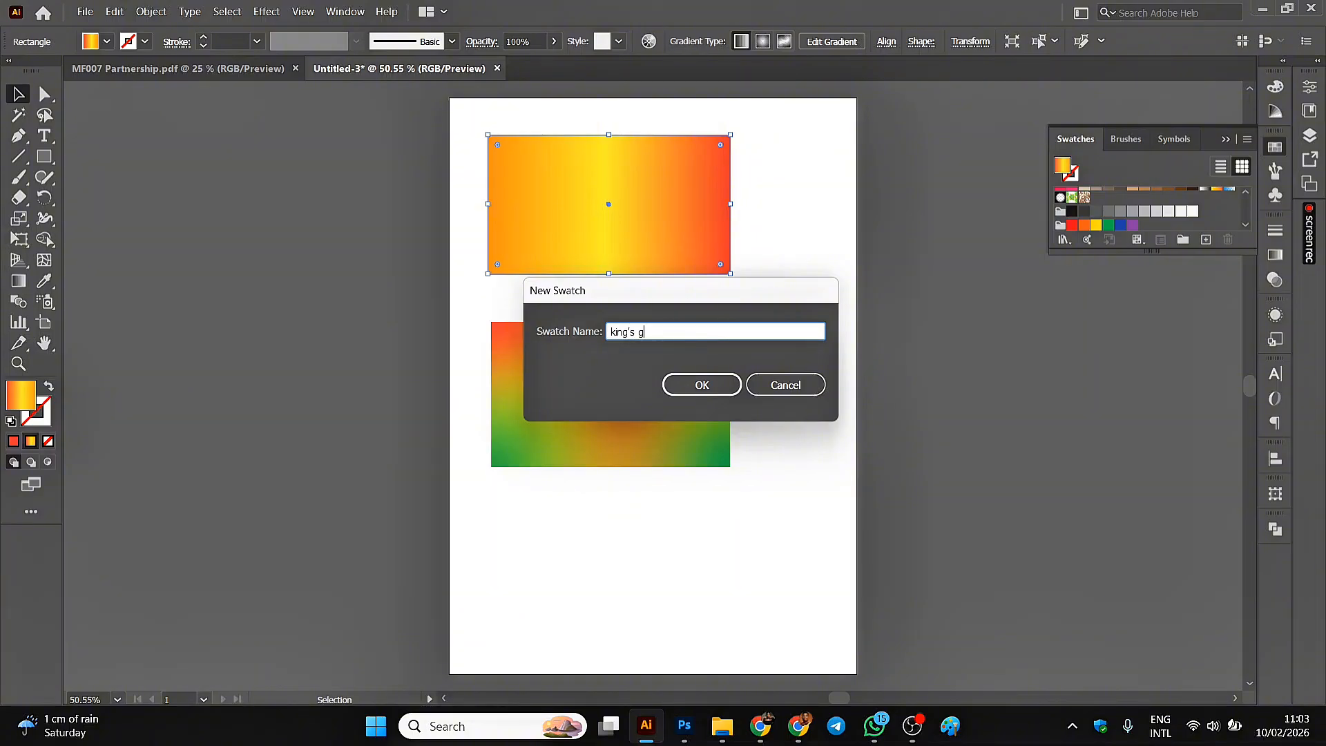
{"action": "type", "text": "radient"}
{"action": "left_click", "coordinate": [698, 385]}
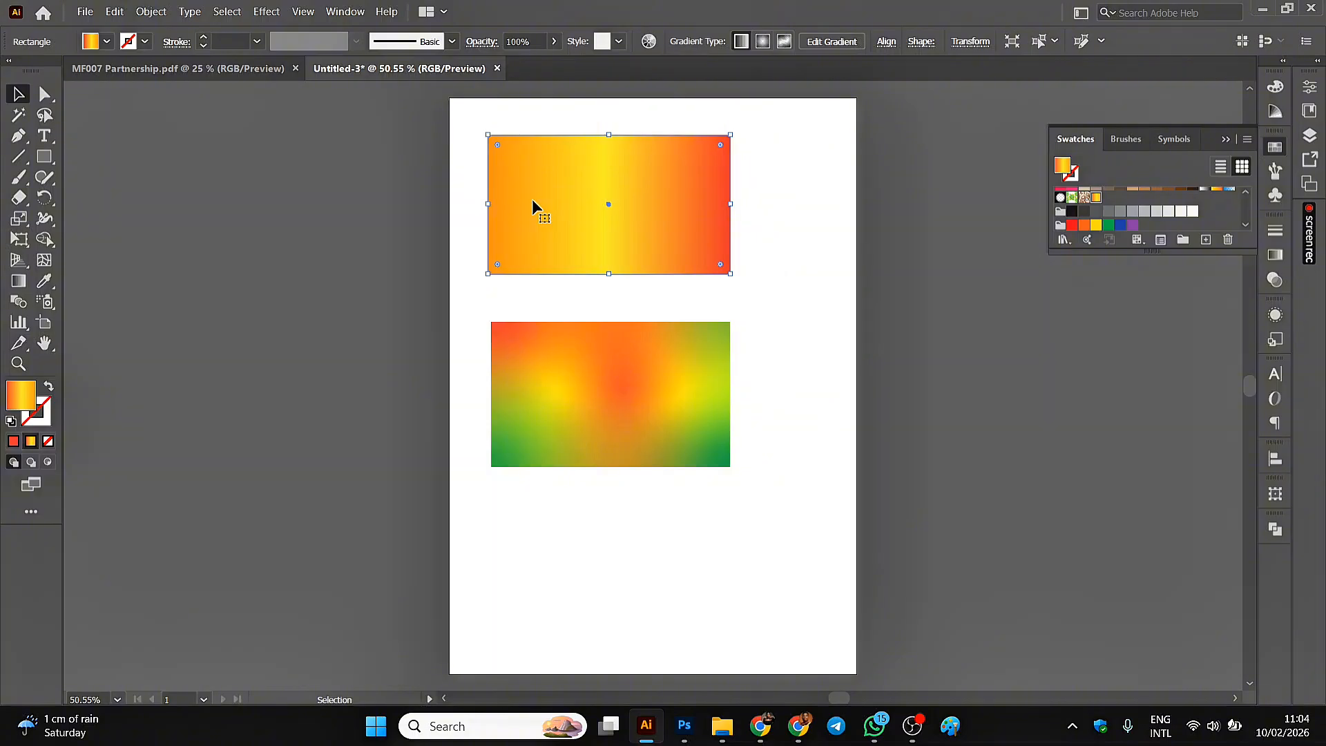
Delete the upper rectangle with the linear gradient.
{"action": "key", "text": "ctrl+minus"}
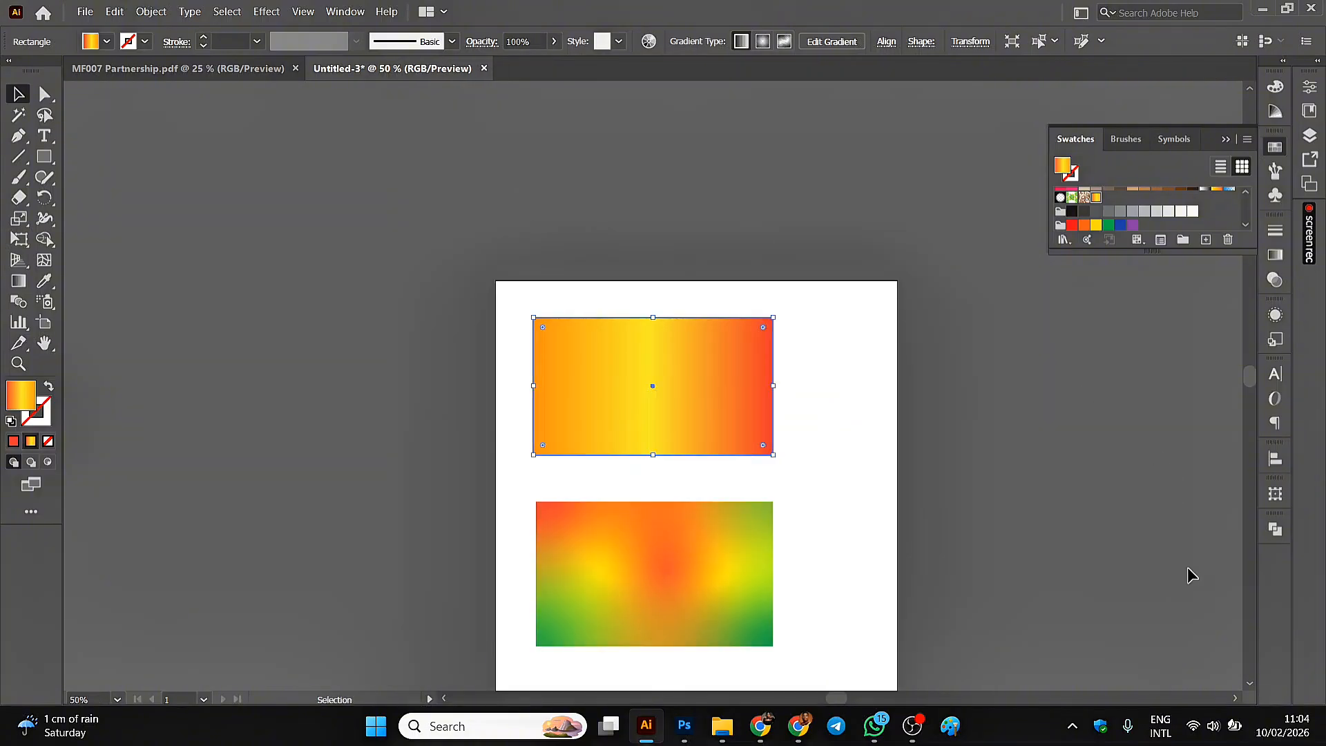
{"action": "scroll", "coordinate": [1250, 687], "scroll_direction": "down", "scroll_amount": 5}
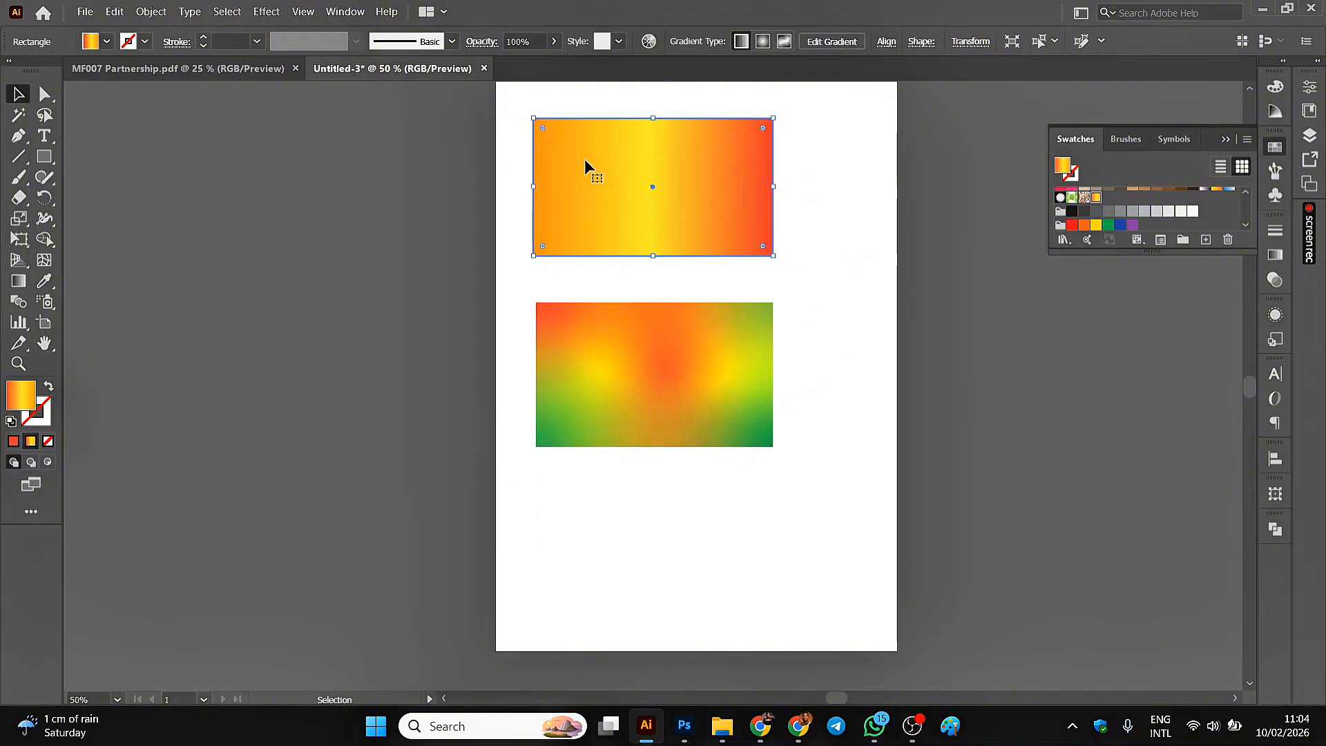
{"action": "key", "text": "Delete"}
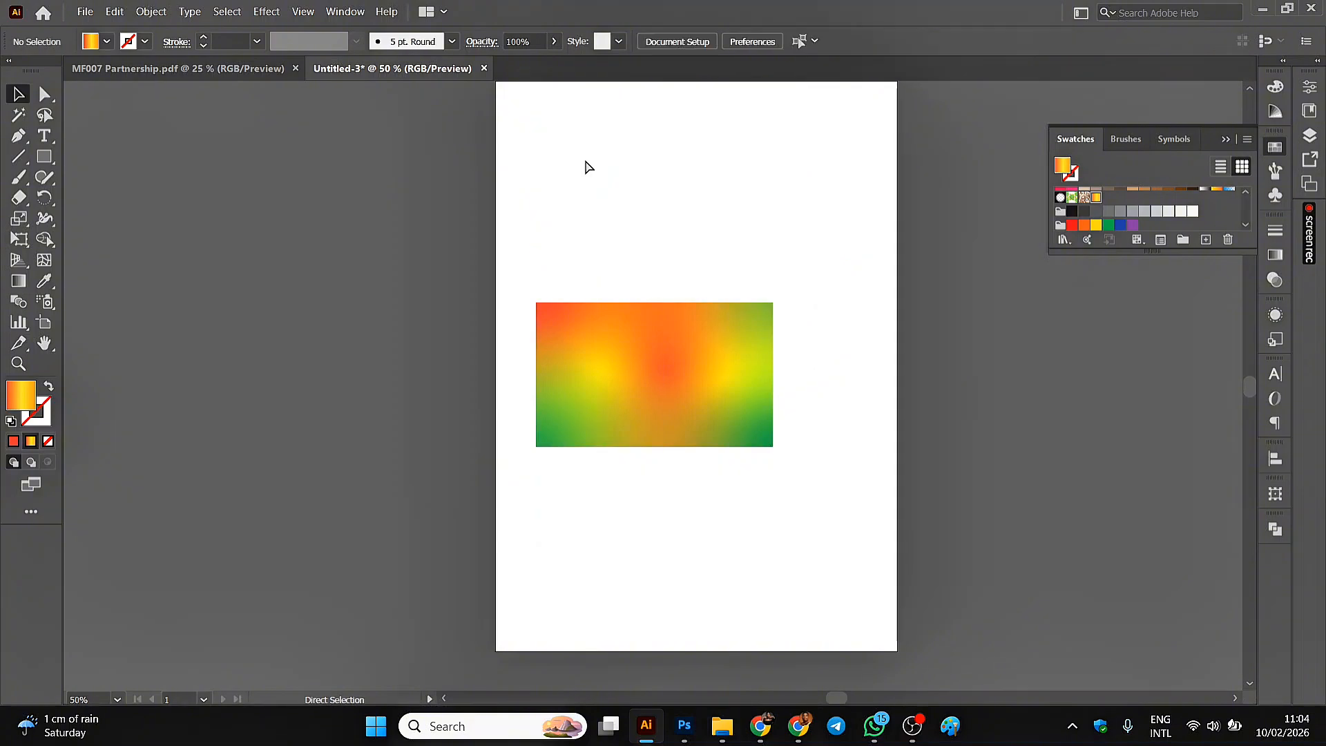
Move the freeform gradient rectangle to the page's upper-left corner and enlarge it to cover the whole page.
{"action": "key", "text": "ctrl+minus"}
{"action": "left_click_drag", "start_coordinate": [627, 396], "coordinate": [602, 247]}
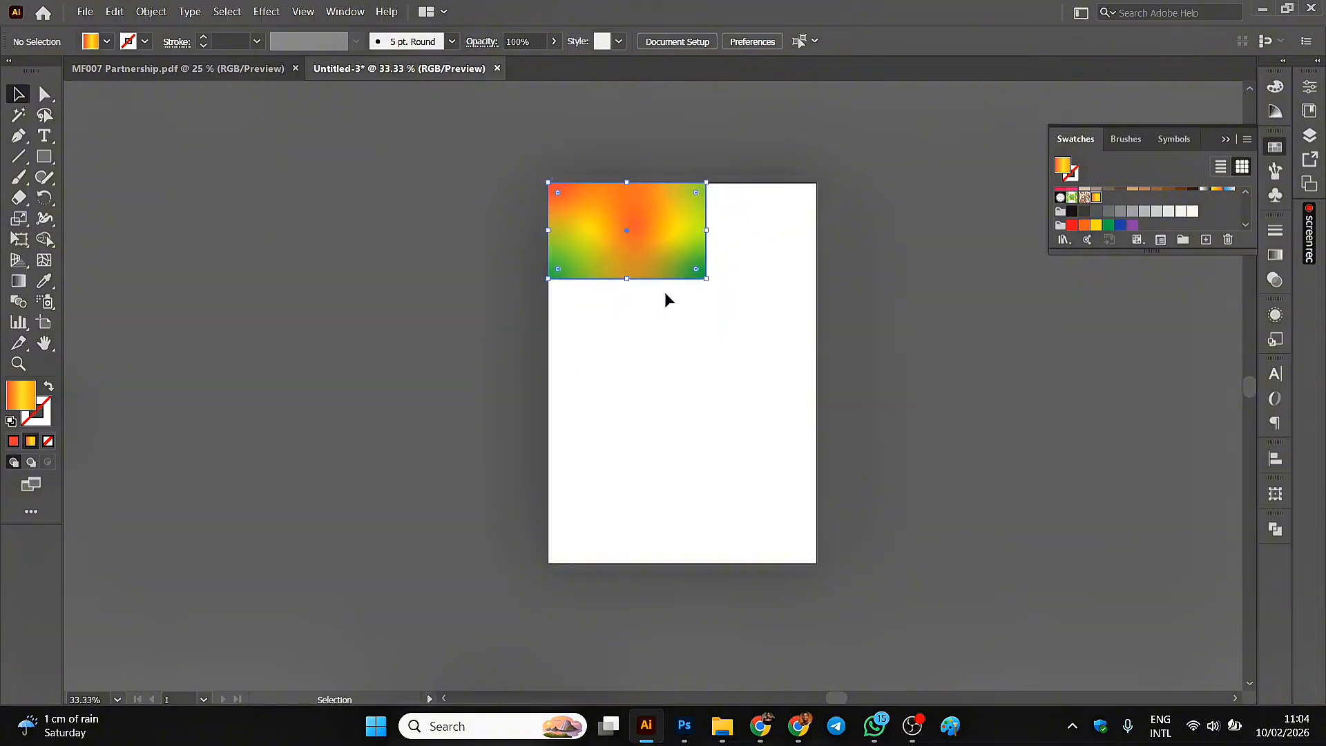
{"action": "left_click_drag", "start_coordinate": [706, 279], "coordinate": [816, 562]}
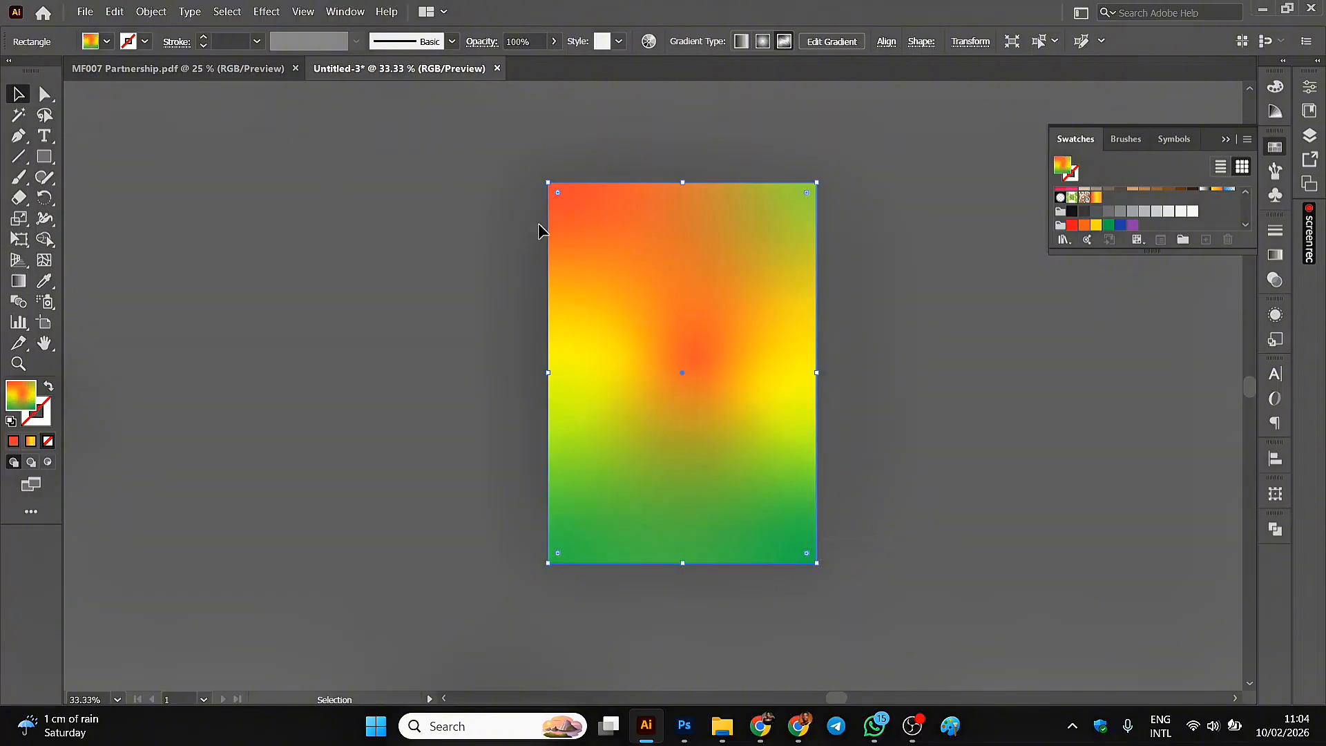
Save the rectangle's freeform gradient as a swatch and delete the rectangle from the page.
{"action": "left_click_drag", "start_coordinate": [721, 304], "coordinate": [1112, 194]}
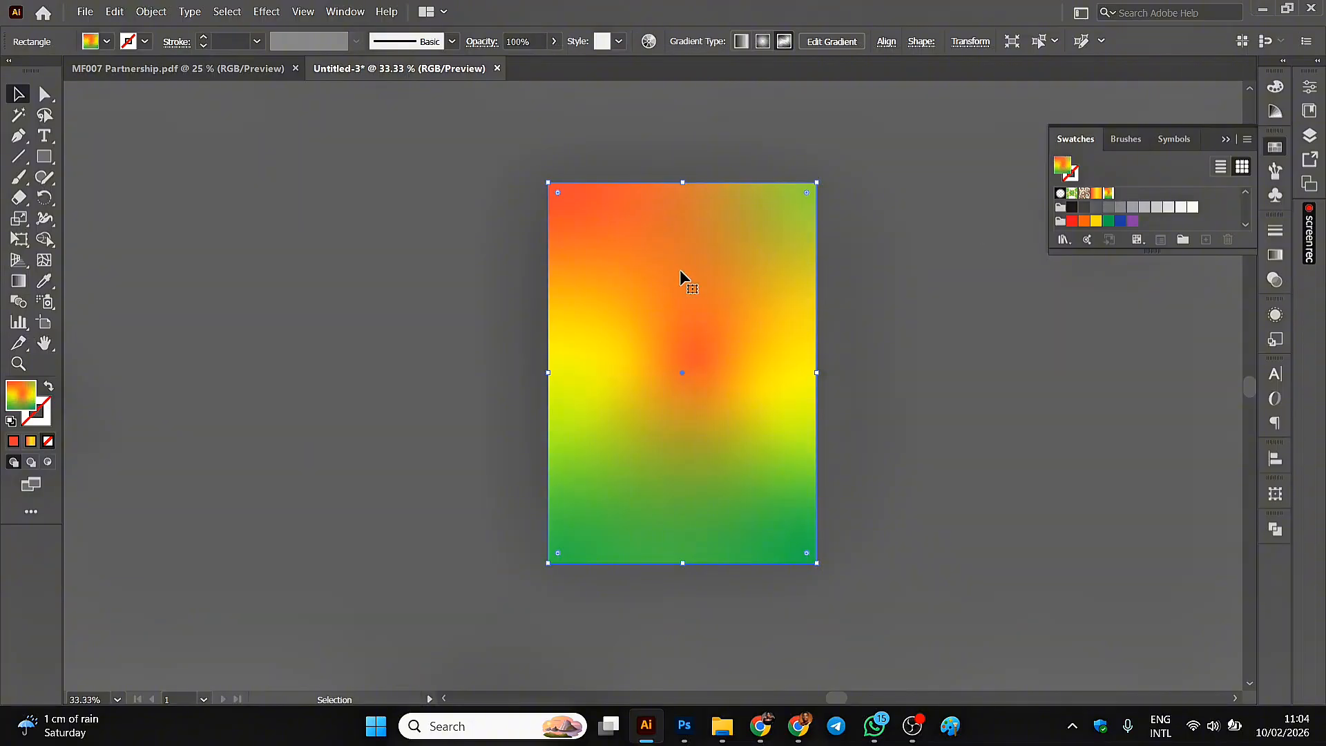
{"action": "key", "text": "Delete"}
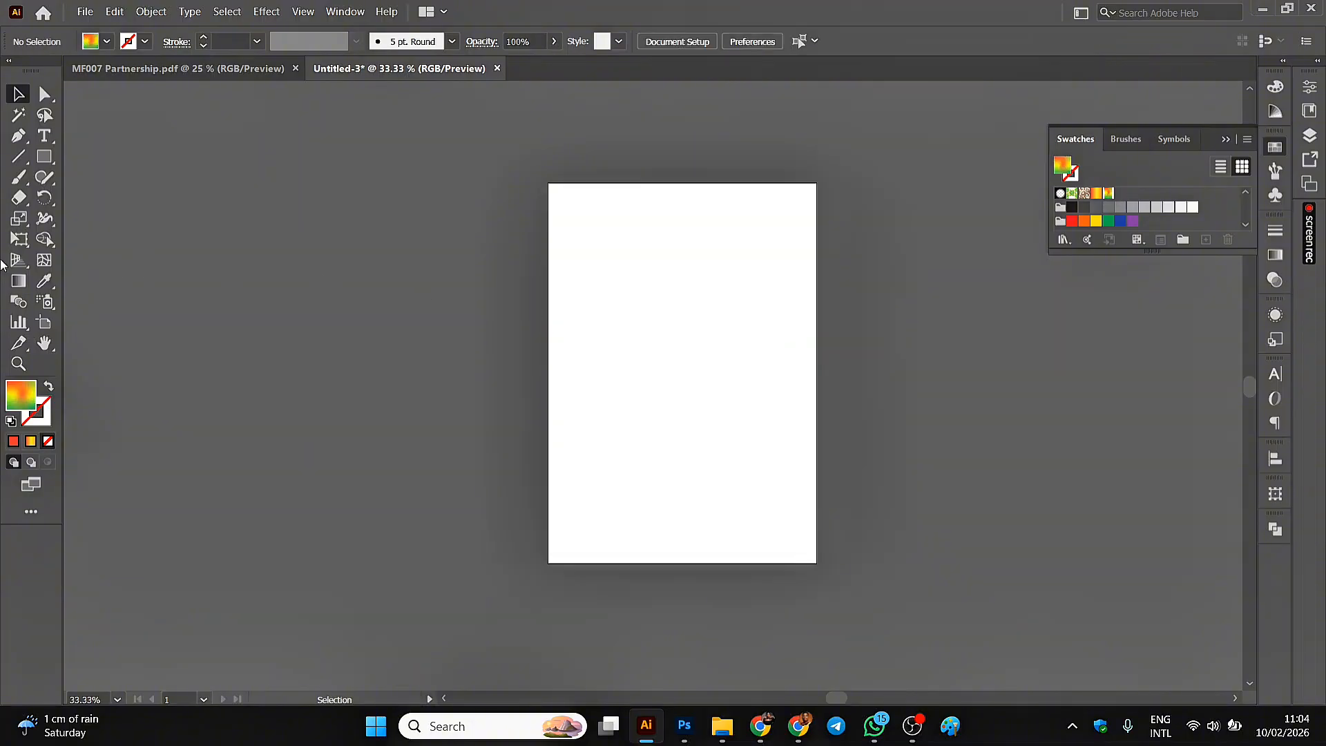
Draw a large rectangle over the upper part of the page, filled with the saved freeform gradient swatch.
{"action": "left_click", "coordinate": [44, 157]}
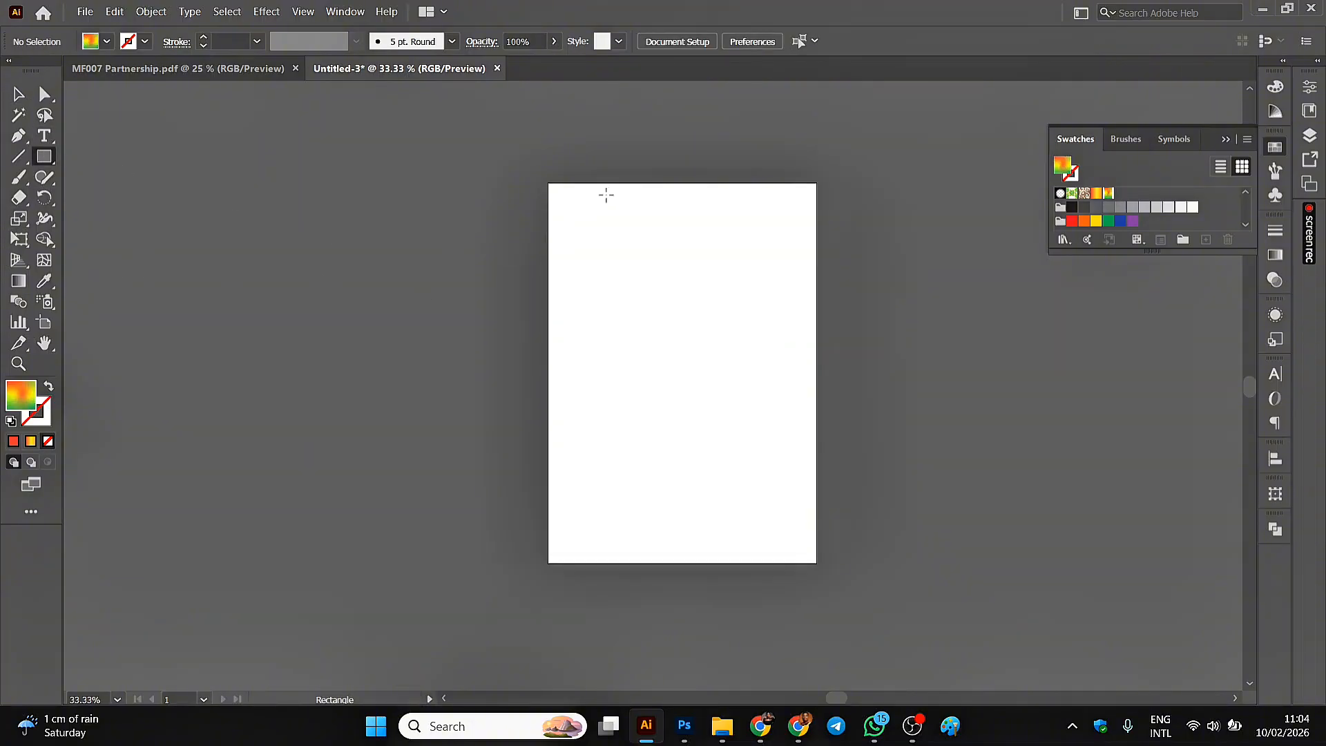
{"action": "left_click_drag", "start_coordinate": [606, 194], "coordinate": [715, 337]}
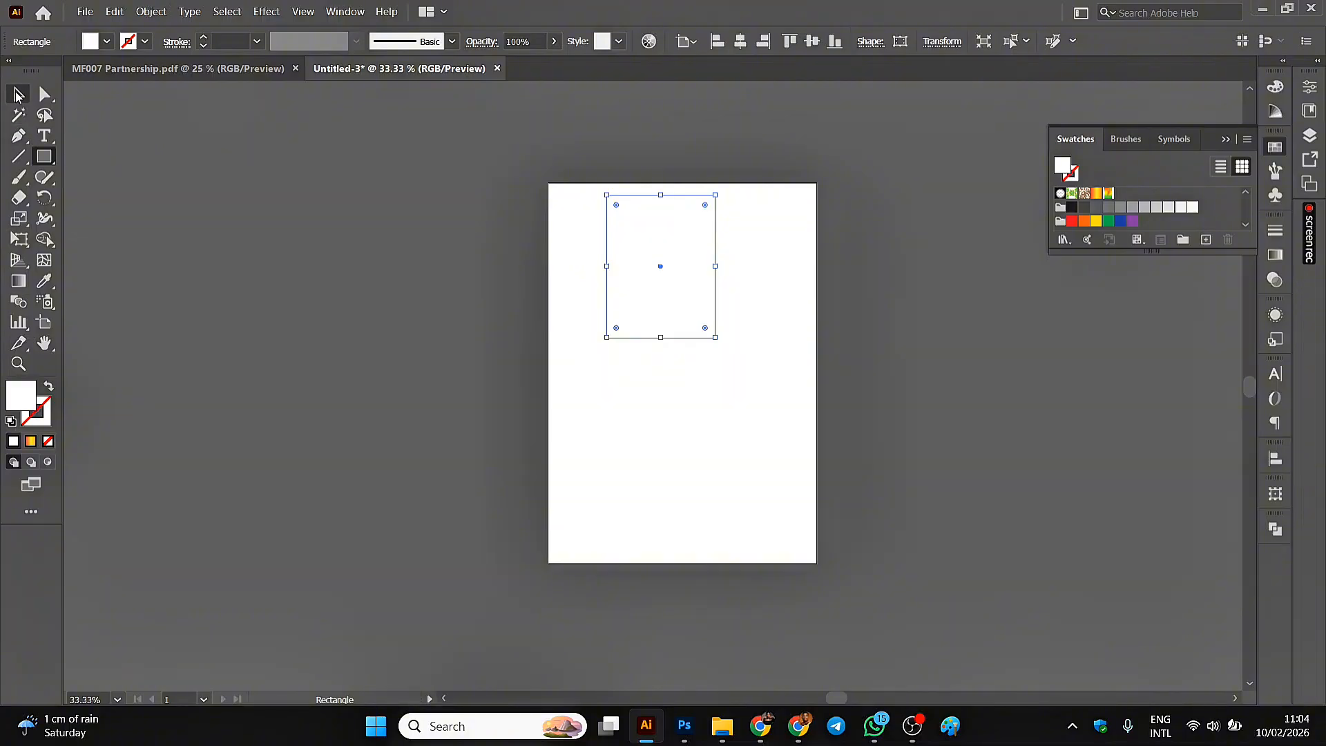
{"action": "left_click", "coordinate": [18, 95]}
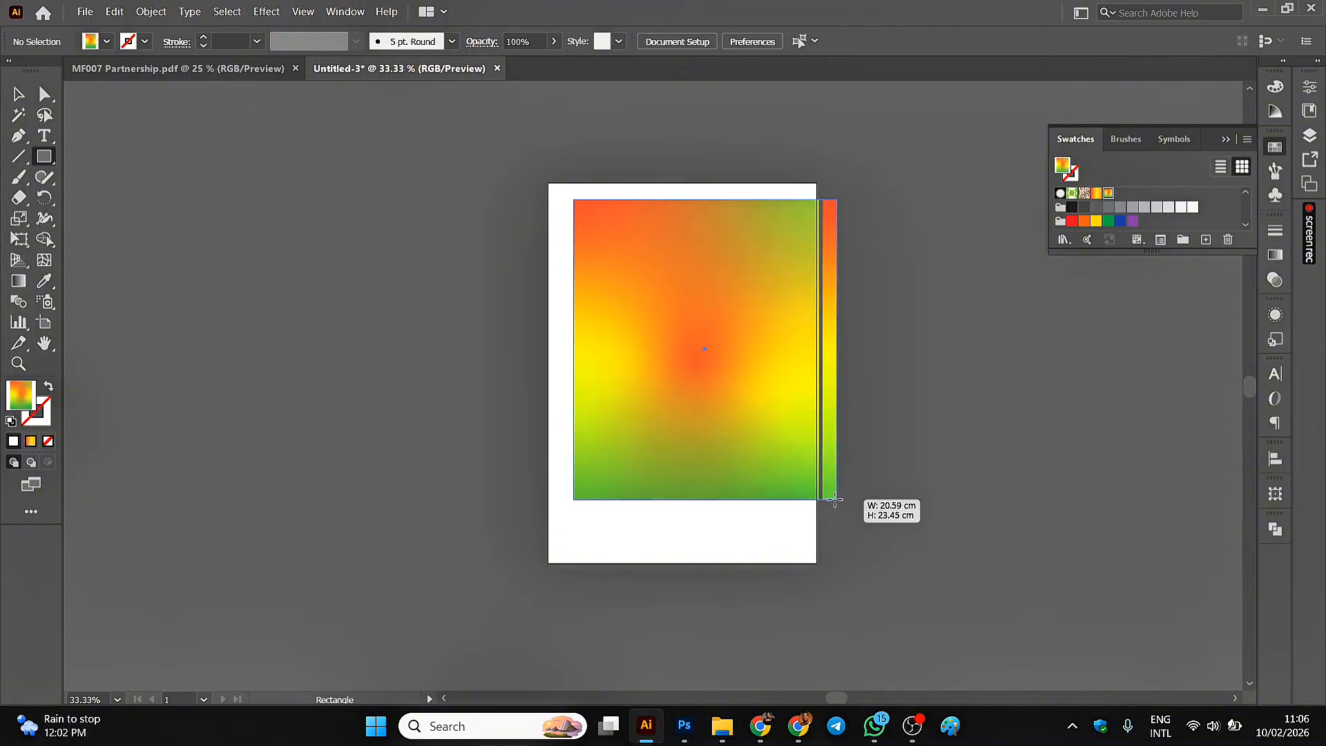
{"action": "mouse_move", "coordinate": [829, 494]}
{"action": "left_mouse_down"}
{"action": "mouse_move", "coordinate": [779, 491]}
{"action": "mouse_move", "coordinate": [782, 458]}
{"action": "mouse_move", "coordinate": [801, 494]}
{"action": "left_mouse_up"}
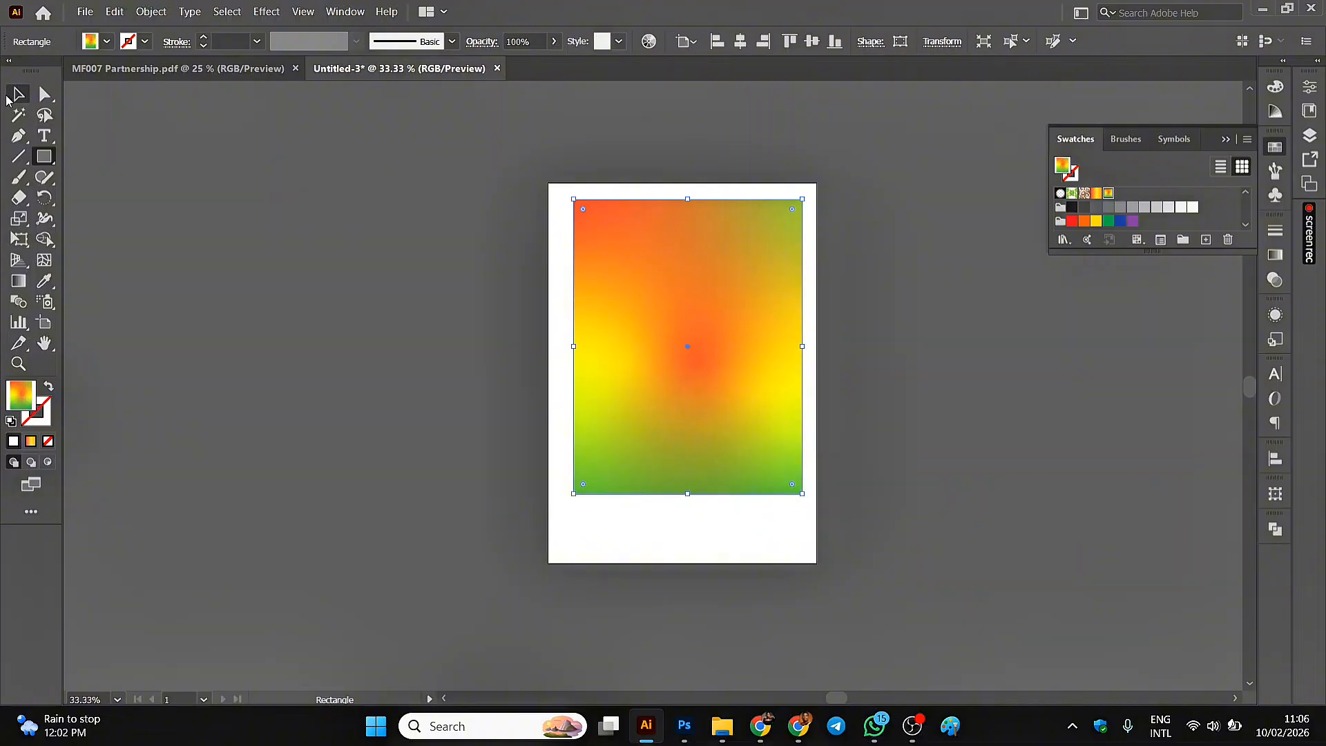
Move the gradient rectangle toward the page's upper-left corner and widen it to the page's right edge.
{"action": "left_click", "coordinate": [14, 98]}
{"action": "left_click_drag", "start_coordinate": [666, 362], "coordinate": [652, 354]}
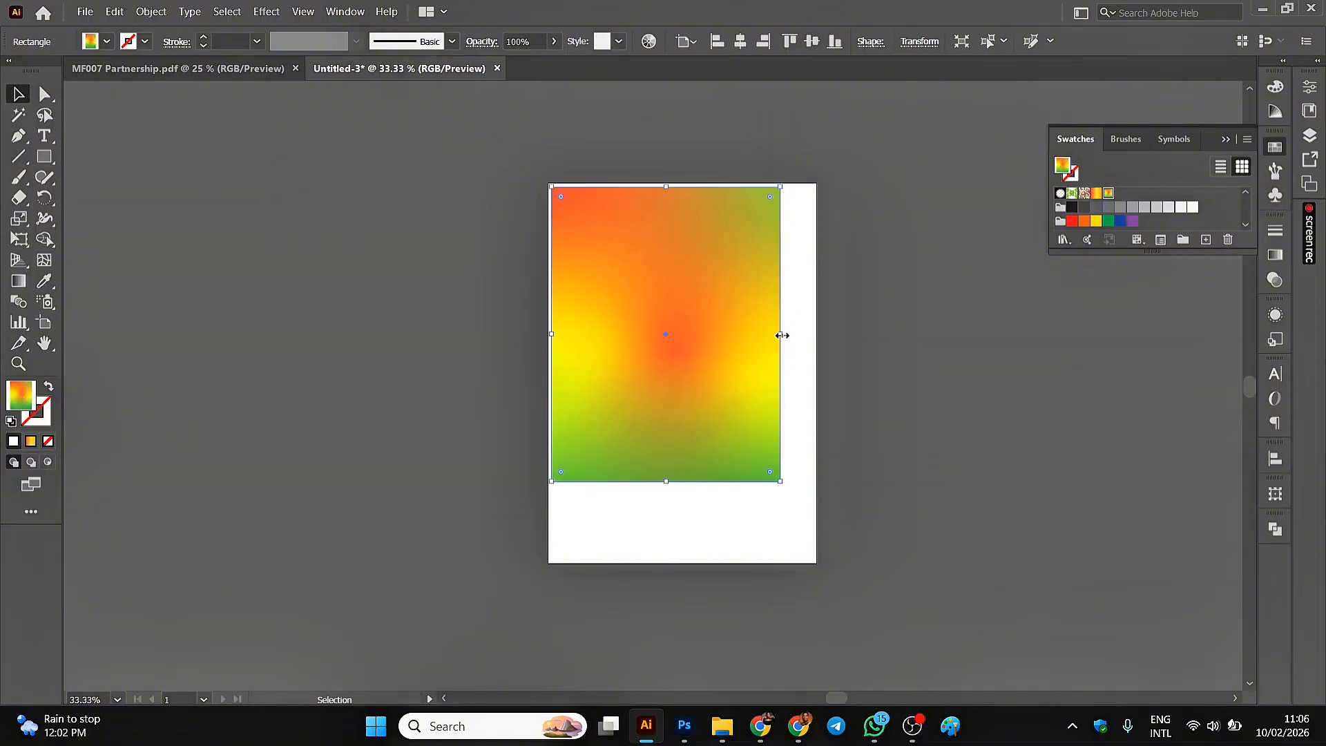
{"action": "left_click_drag", "start_coordinate": [780, 335], "coordinate": [817, 348]}
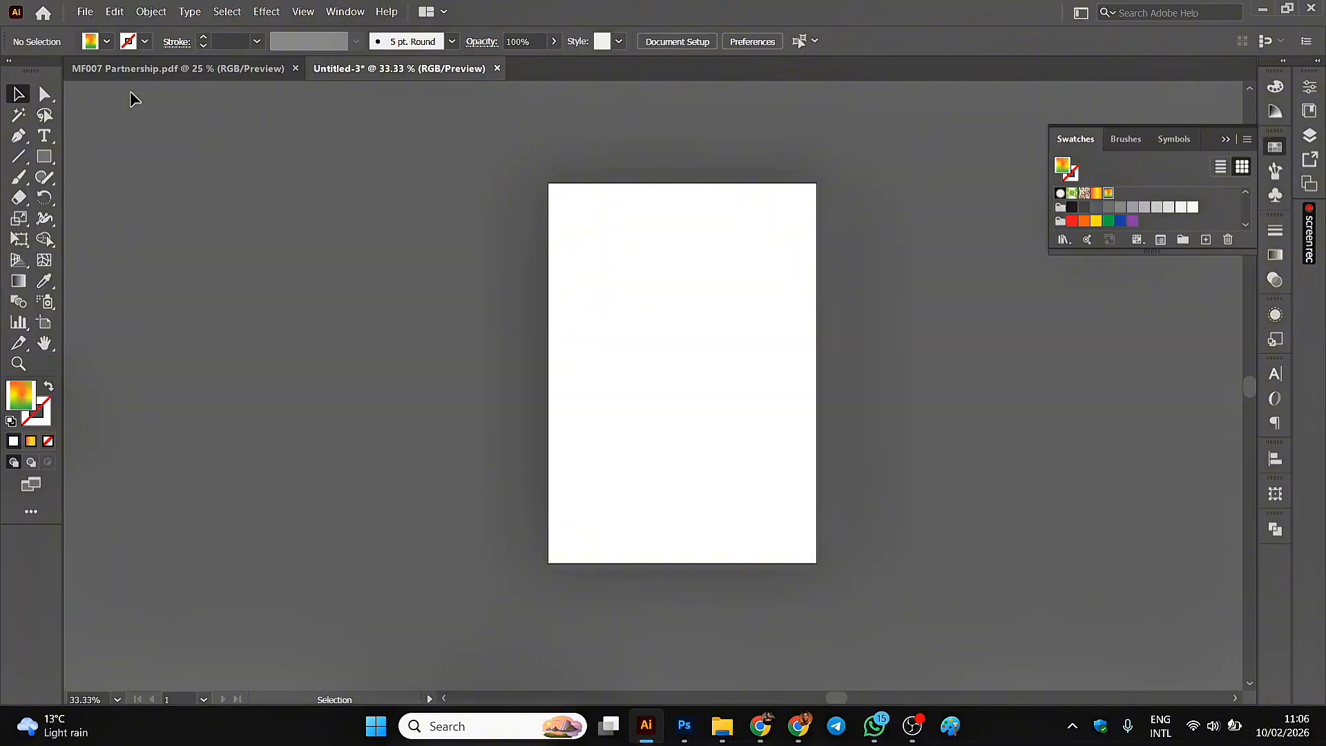
Draw an open, right-pointing chevron with the Pen tool at the page's upper-left corner, about 1.6 cm wide and 2.6 cm tall.
{"action": "left_click", "coordinate": [18, 138]}
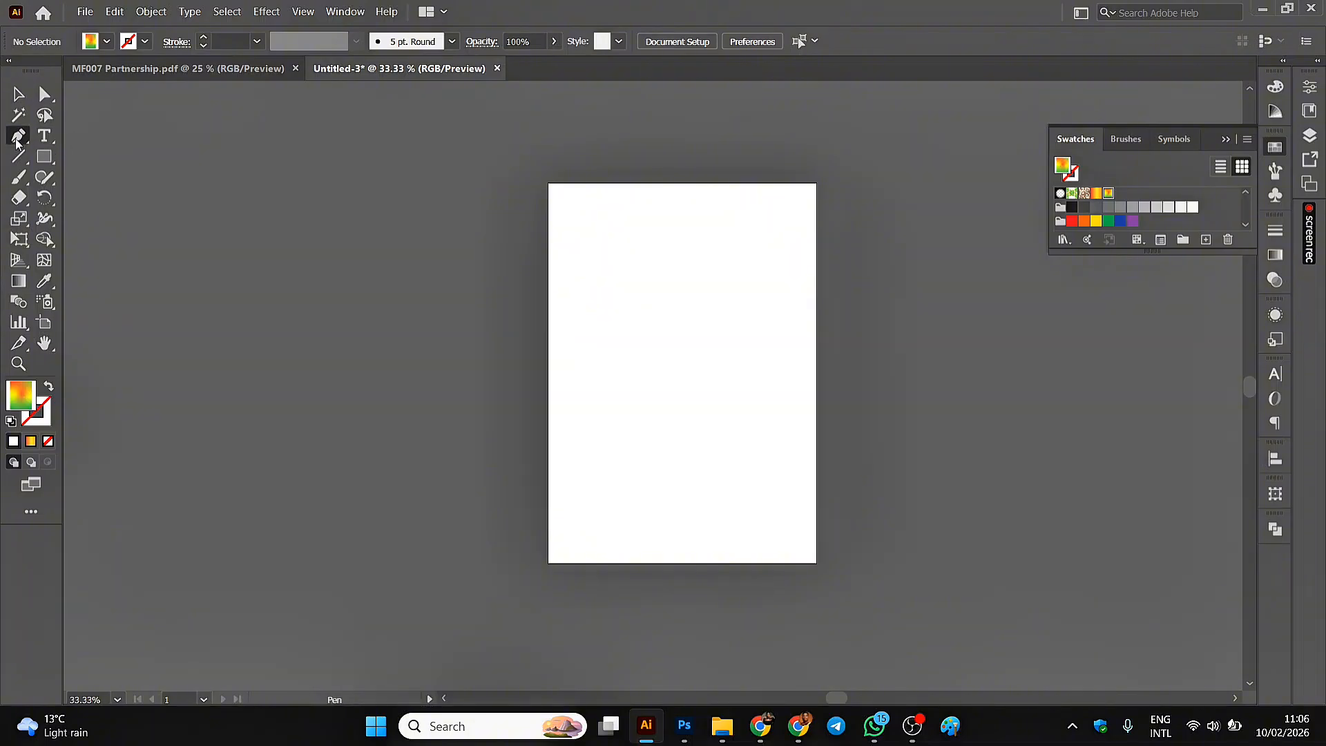
{"action": "left_click", "coordinate": [548, 183]}
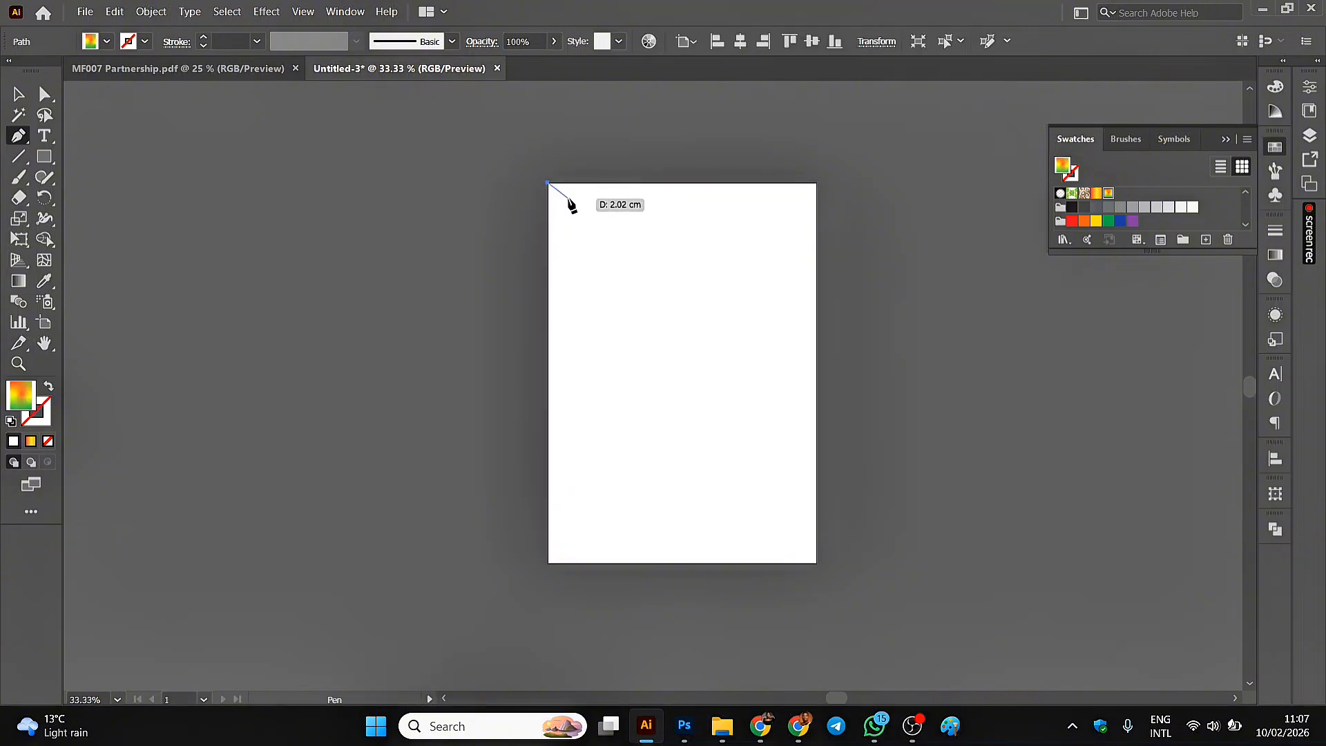
{"action": "left_click", "coordinate": [568, 200]}
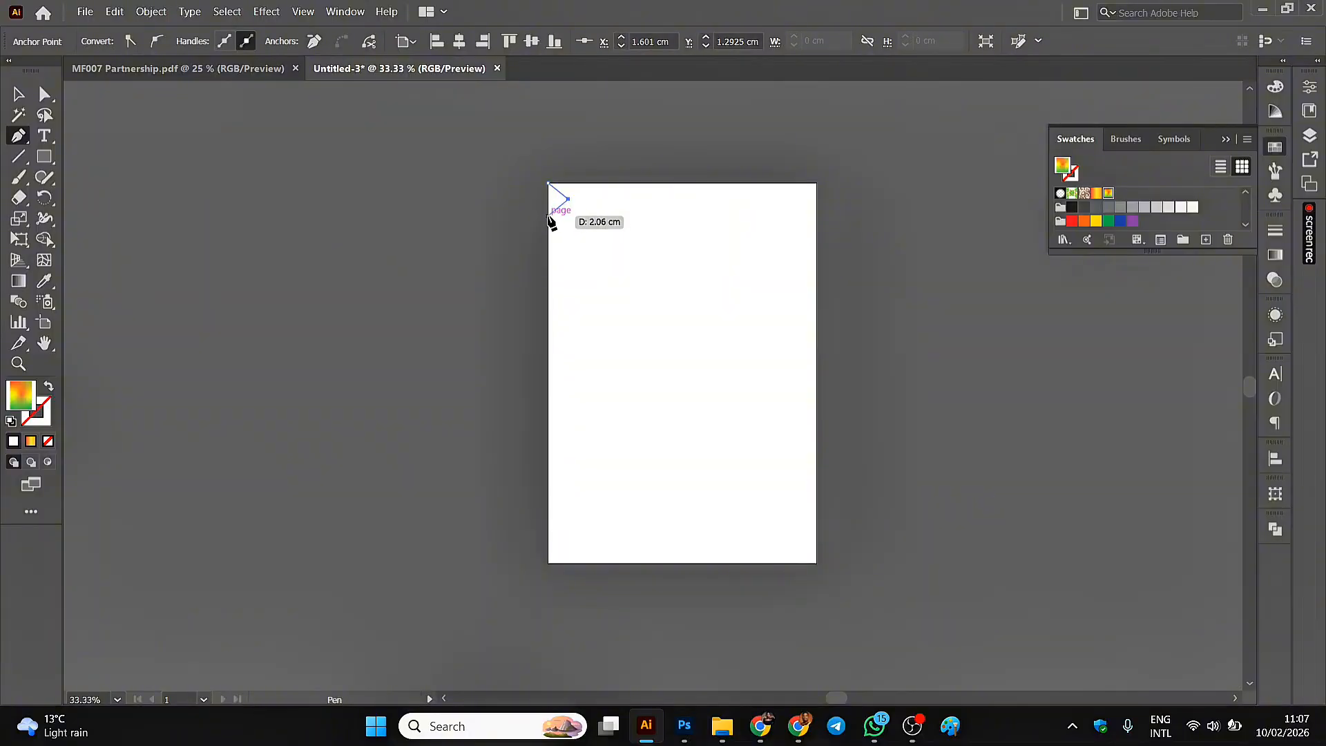
{"action": "left_click", "coordinate": [549, 216]}
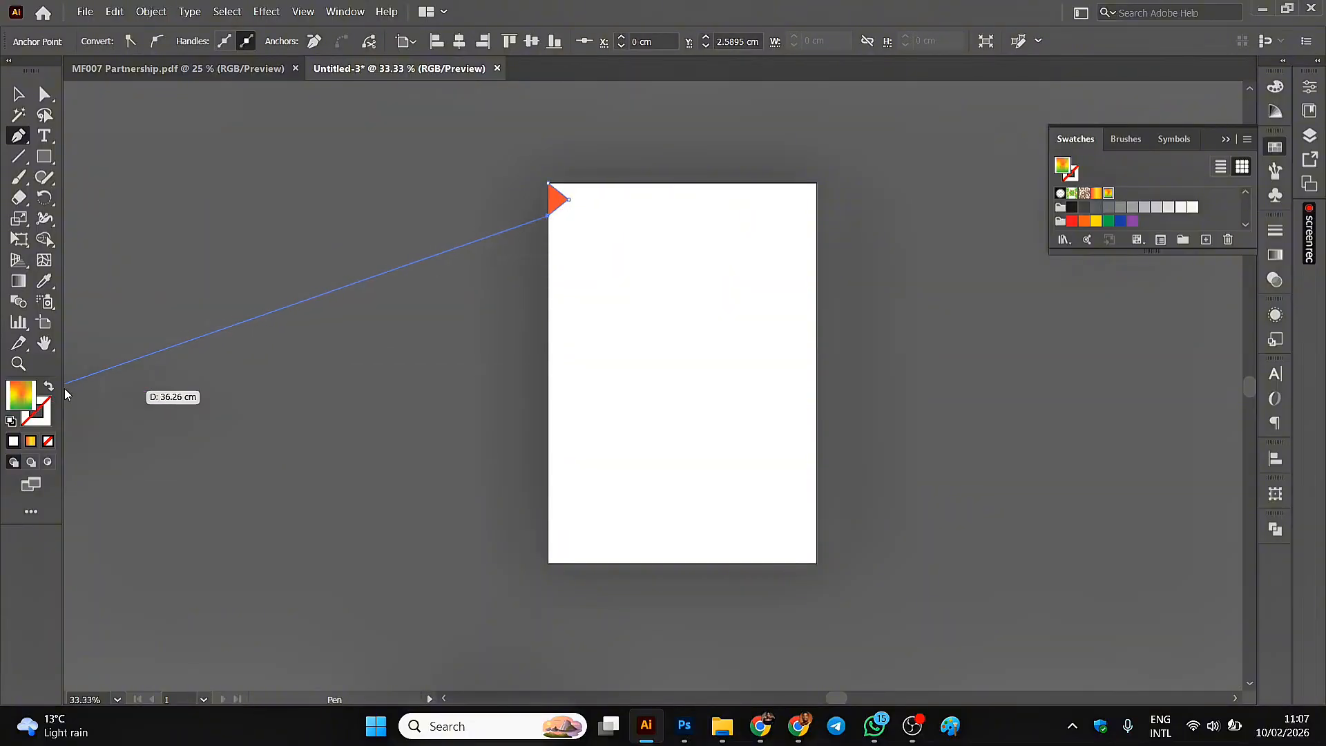
{"action": "left_click", "coordinate": [19, 93]}
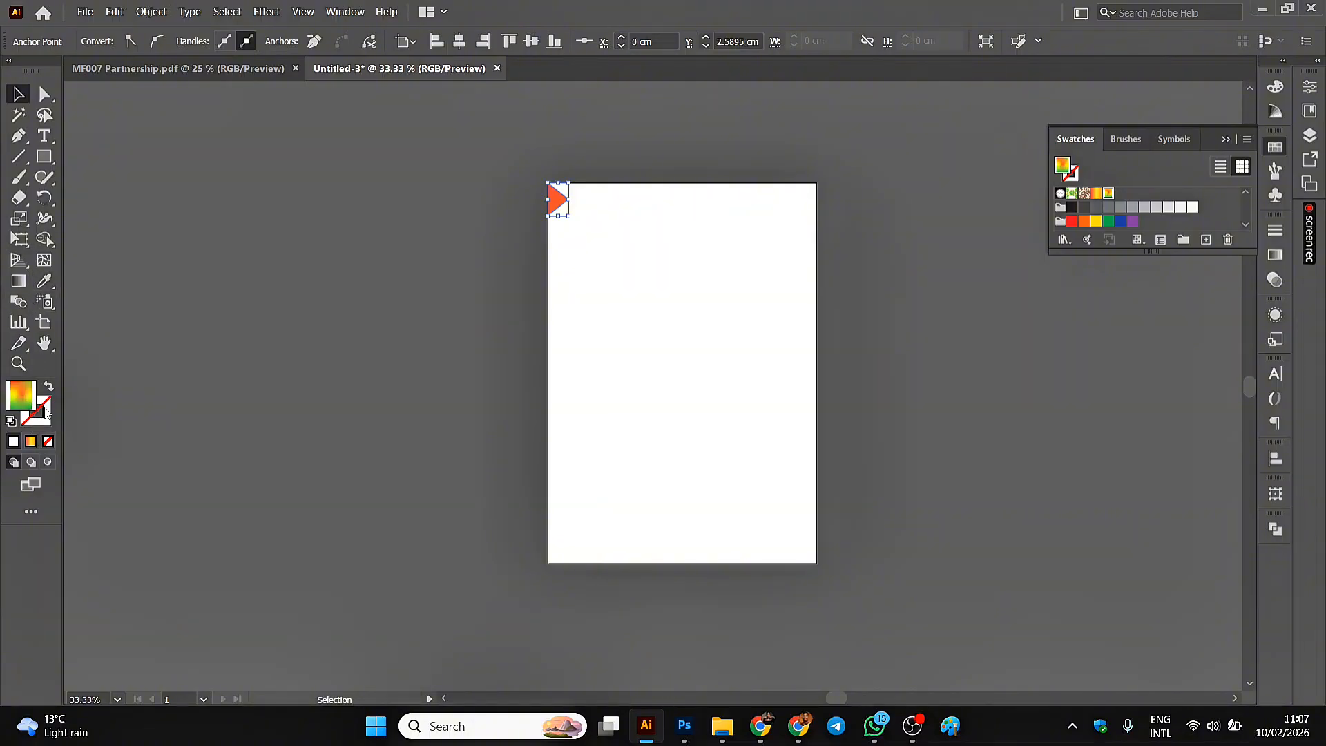
Set the chevron path's fill to None and its stroke to the red swatch C=15 M=100 Y=90 K=10.
{"action": "left_click", "coordinate": [160, 345]}
{"action": "left_click", "coordinate": [563, 200]}
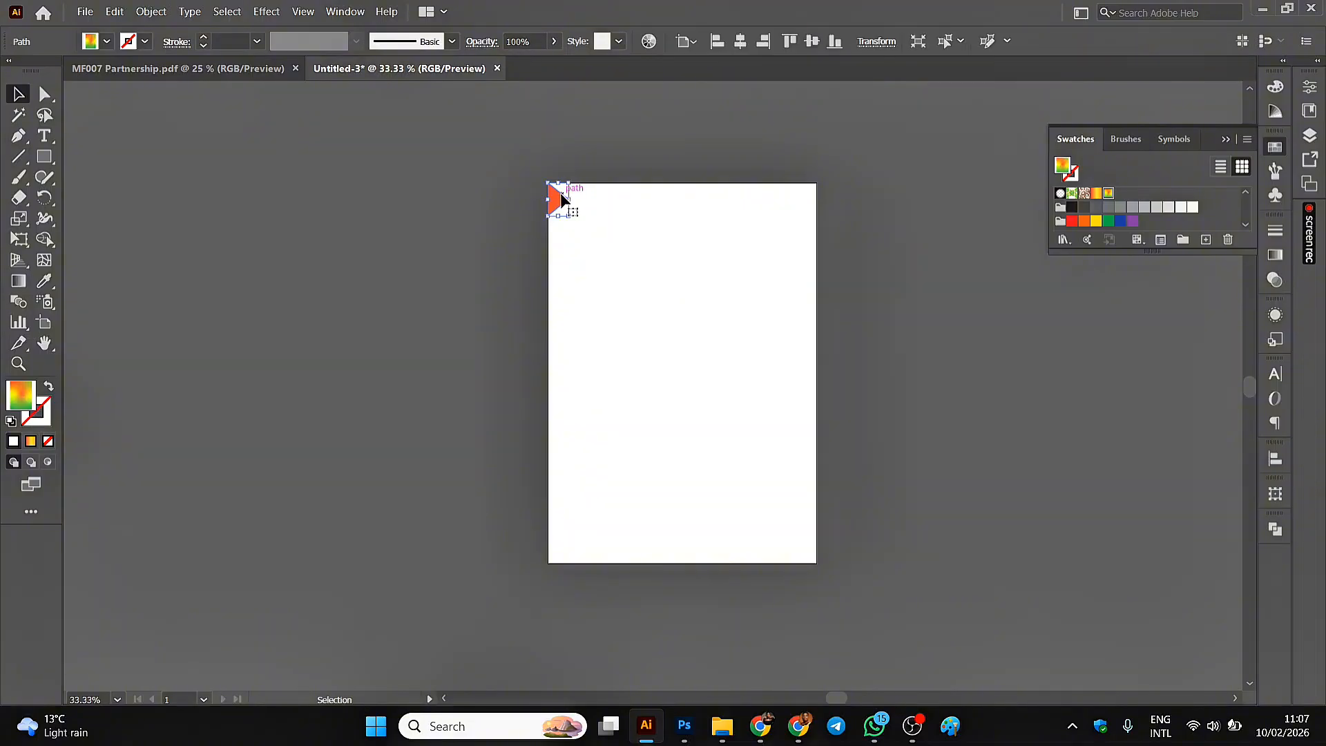
{"action": "left_click", "coordinate": [105, 42]}
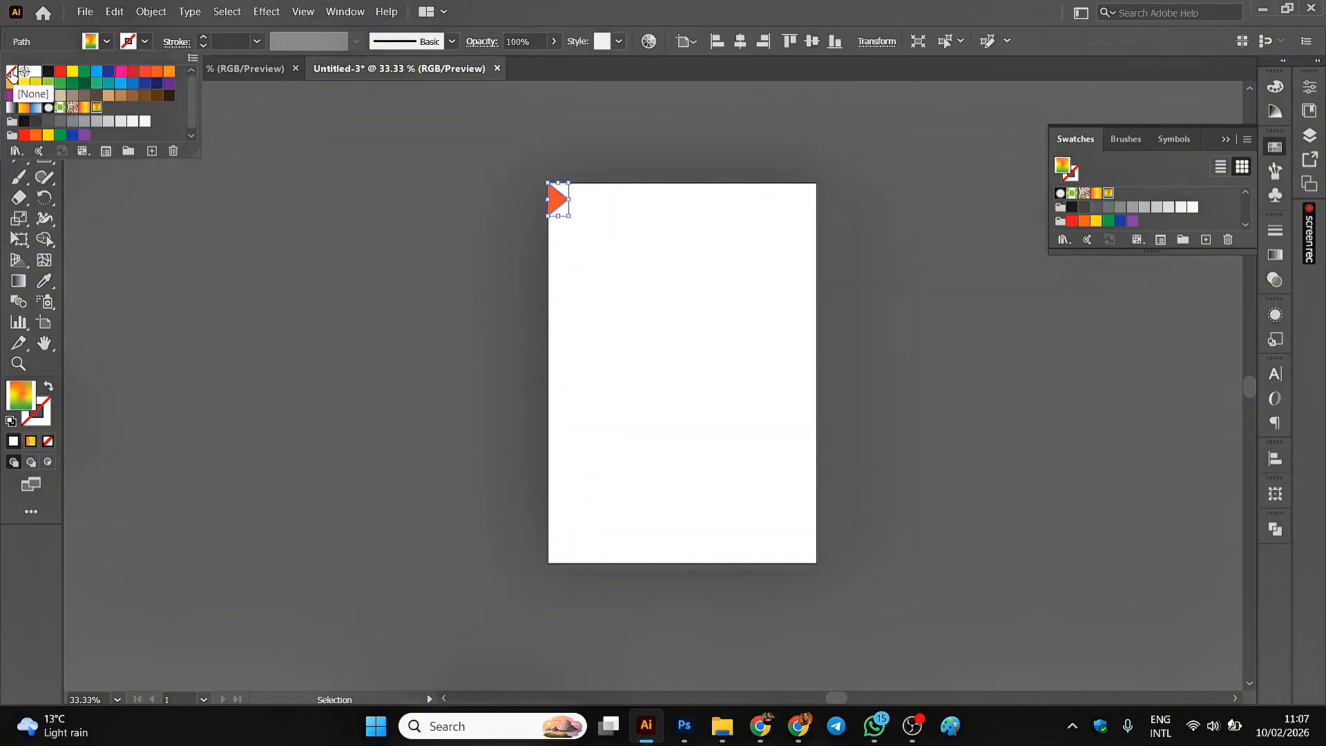
{"action": "left_click", "coordinate": [12, 70]}
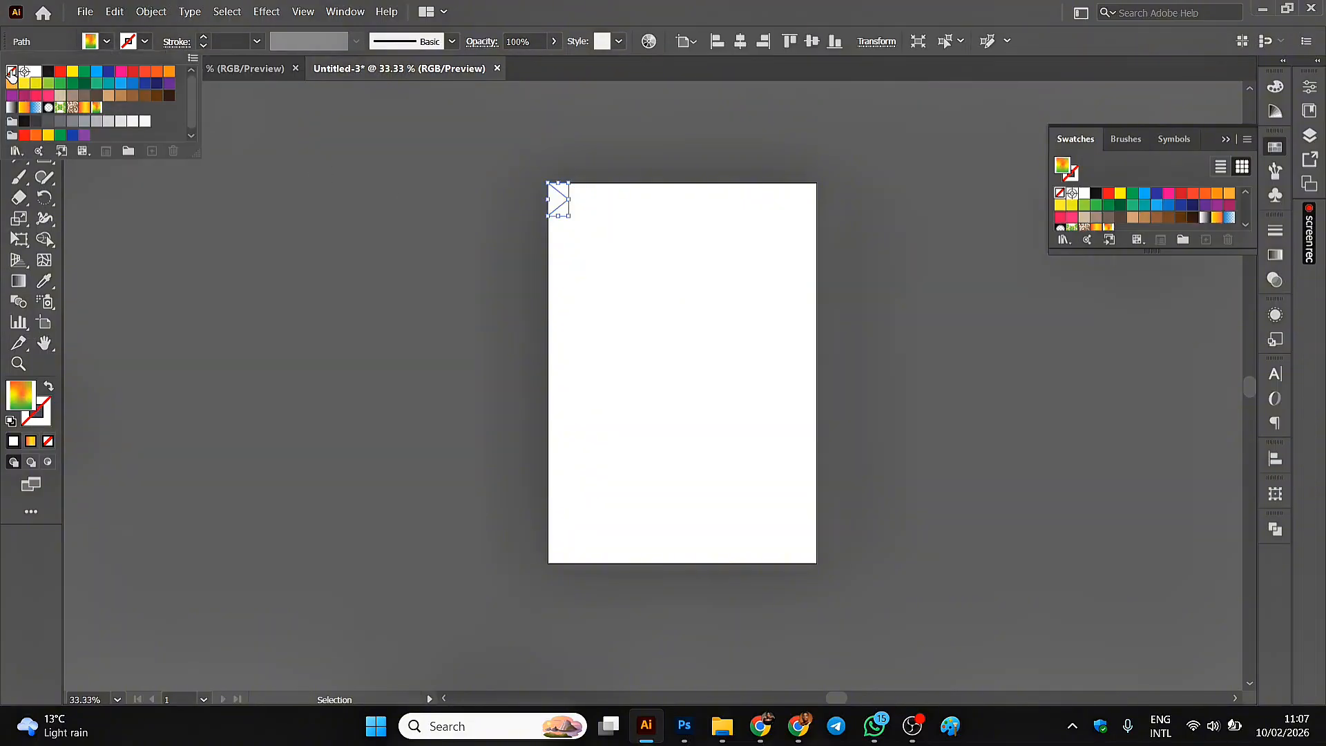
{"action": "left_click", "coordinate": [146, 42]}
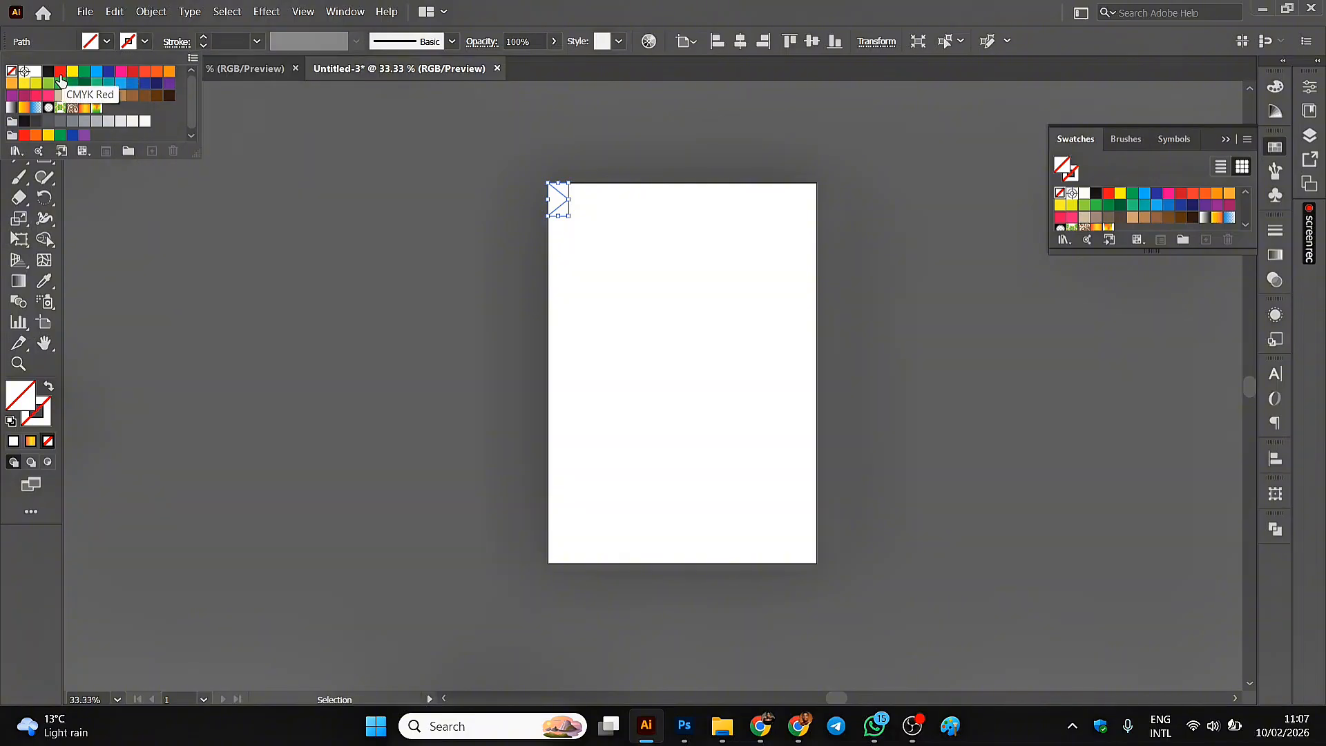
{"action": "left_click", "coordinate": [133, 70]}
{"action": "left_click", "coordinate": [288, 149]}
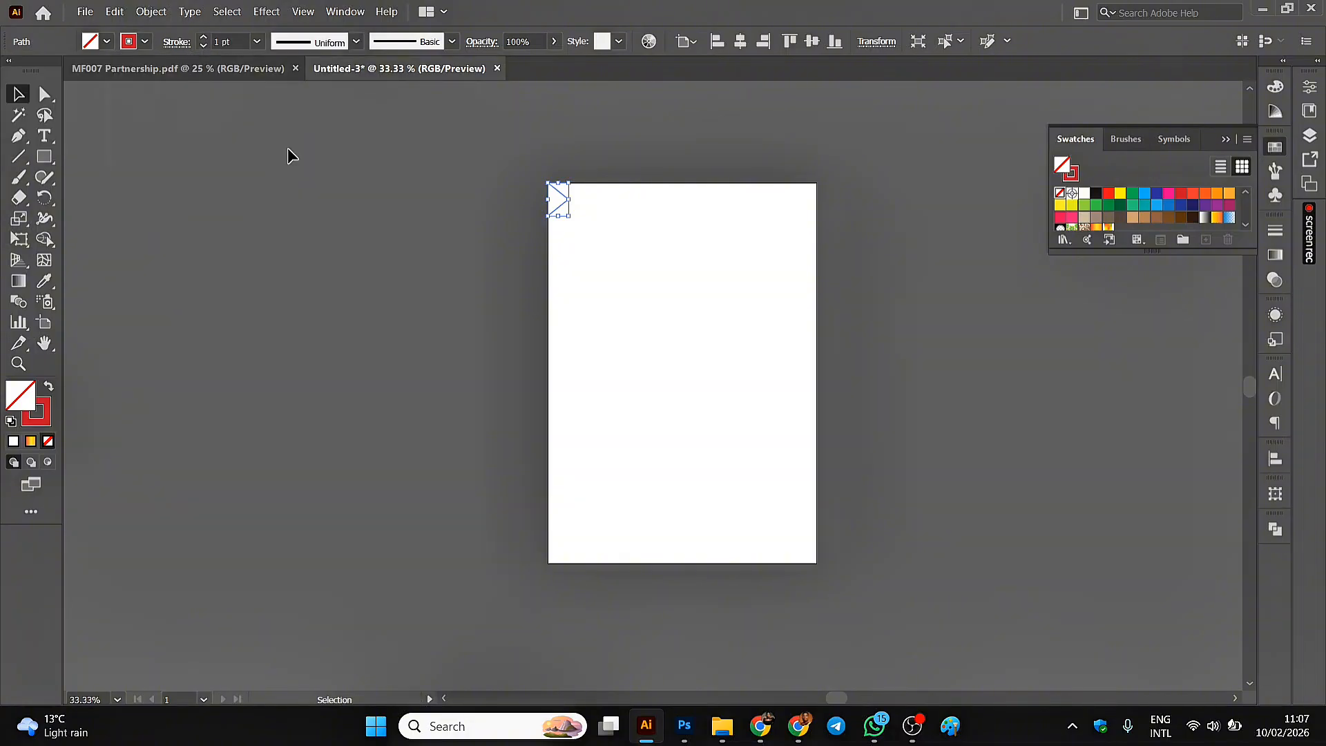
{"action": "left_click", "coordinate": [288, 148]}
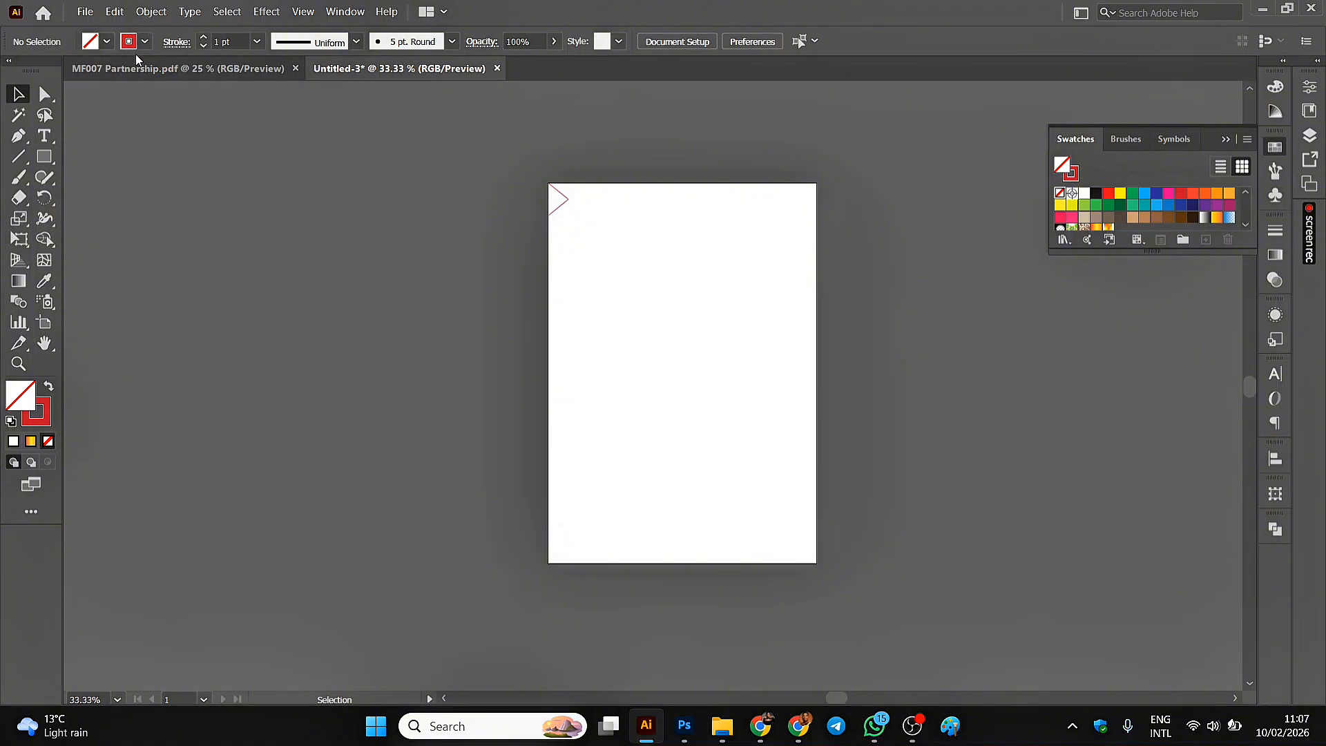
Make a new pattern from the red chevron path at the page's upper-left corner.
{"action": "left_click", "coordinate": [552, 196]}
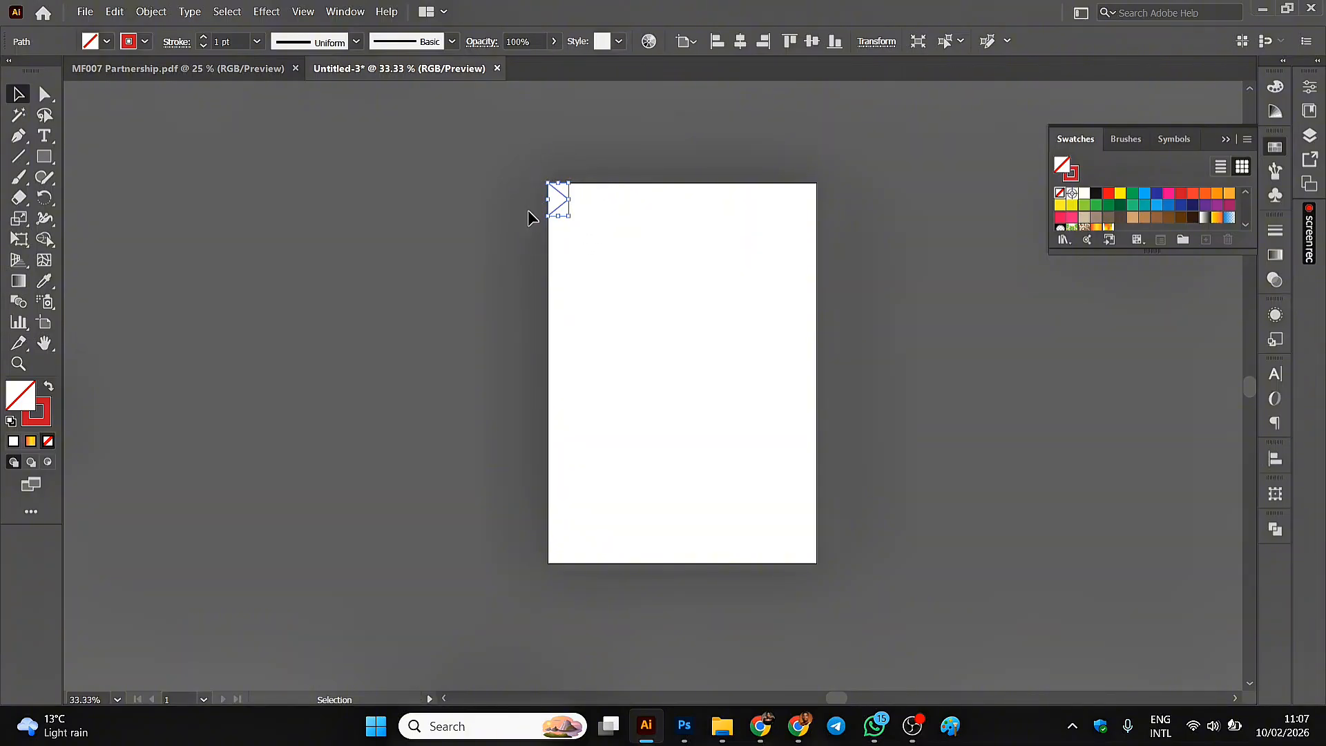
{"action": "left_click", "coordinate": [150, 12]}
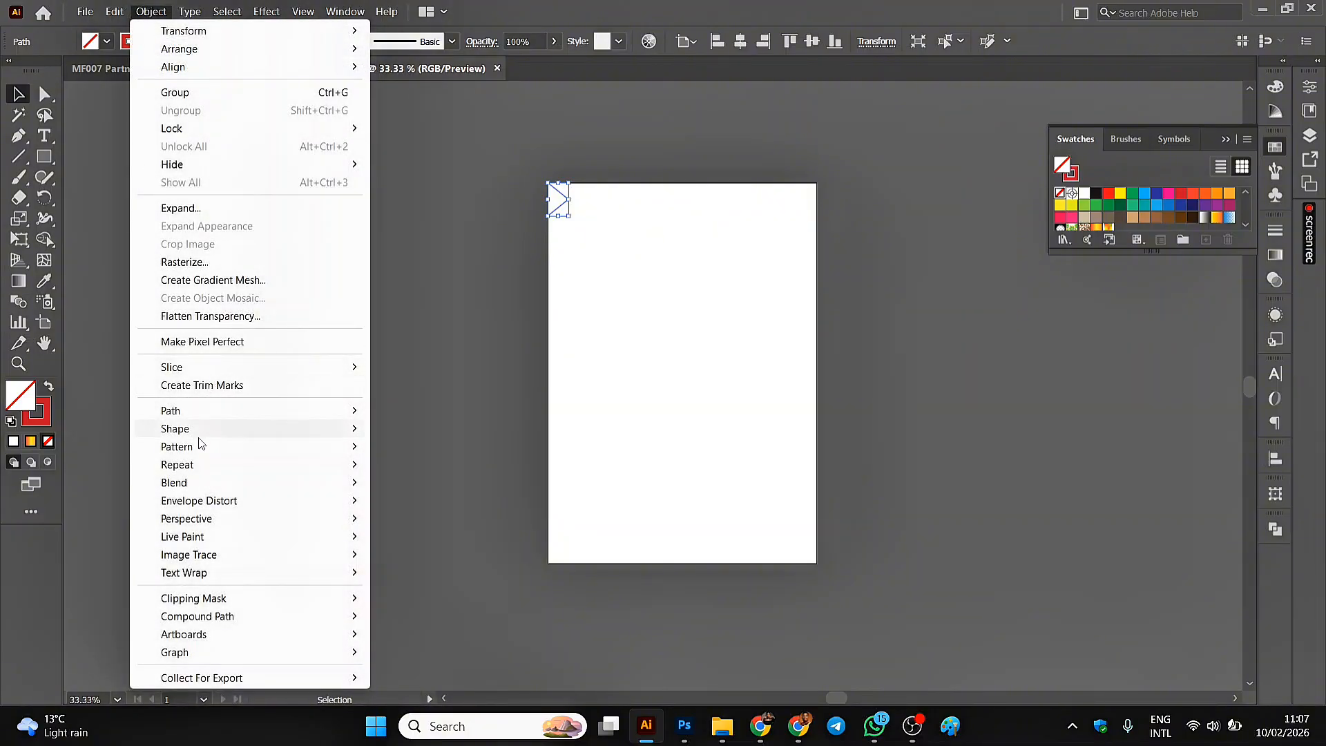
{"action": "mouse_move", "coordinate": [207, 447]}
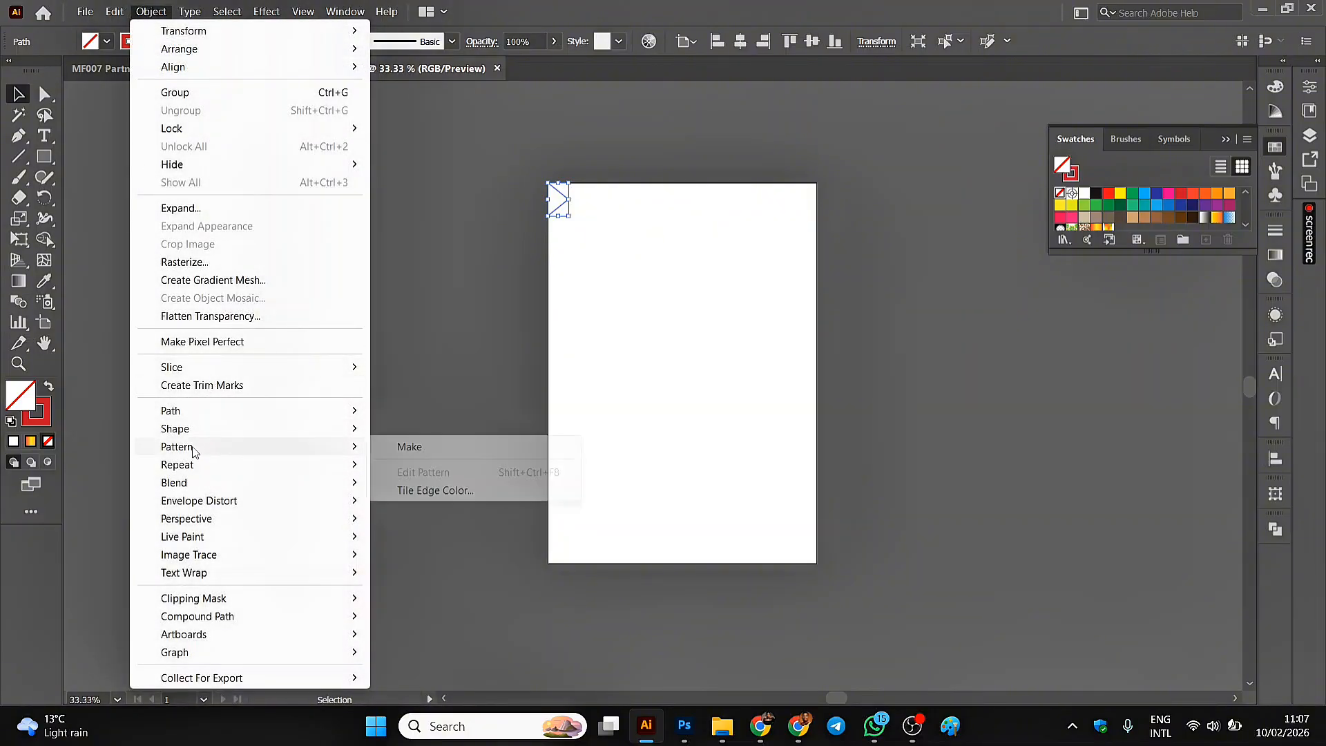
{"action": "left_click", "coordinate": [395, 444]}
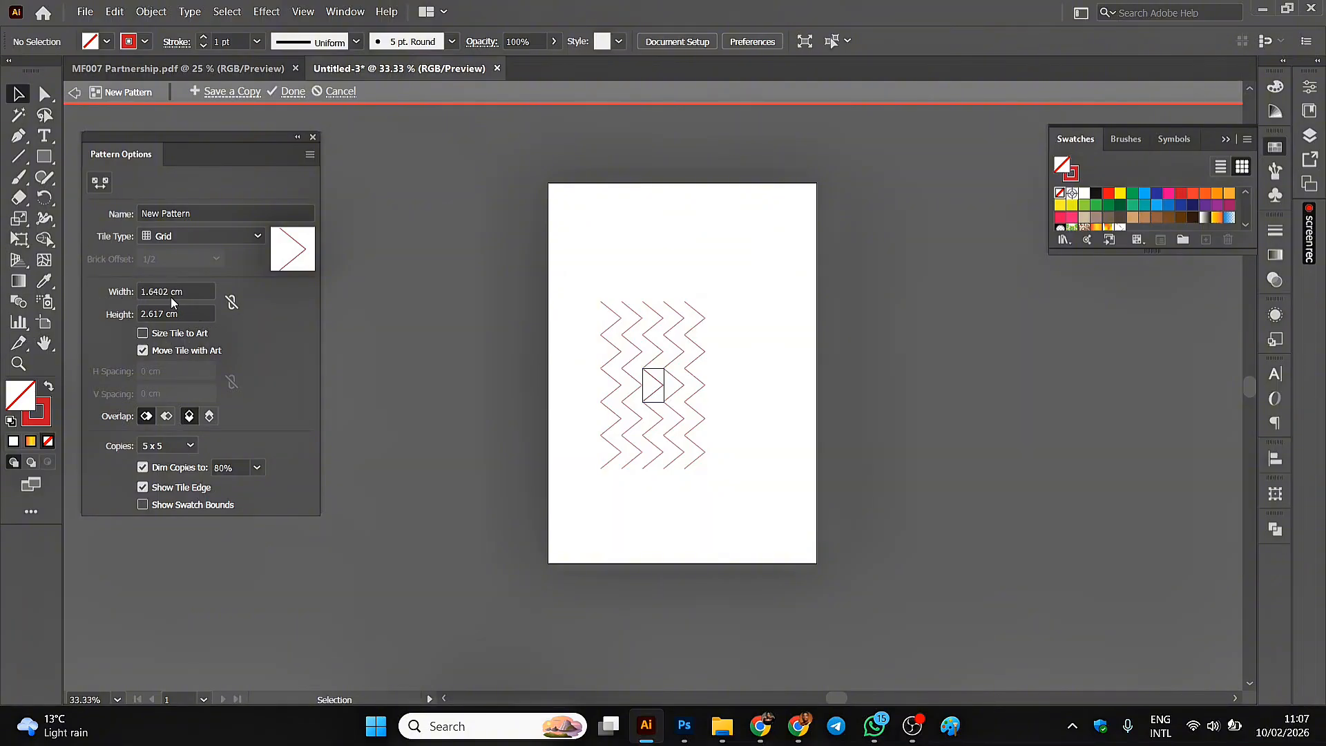
Set the pattern tile's width to 1 cm and its height to 1 cm.
{"action": "left_click_drag", "start_coordinate": [168, 290], "coordinate": [140, 293]}
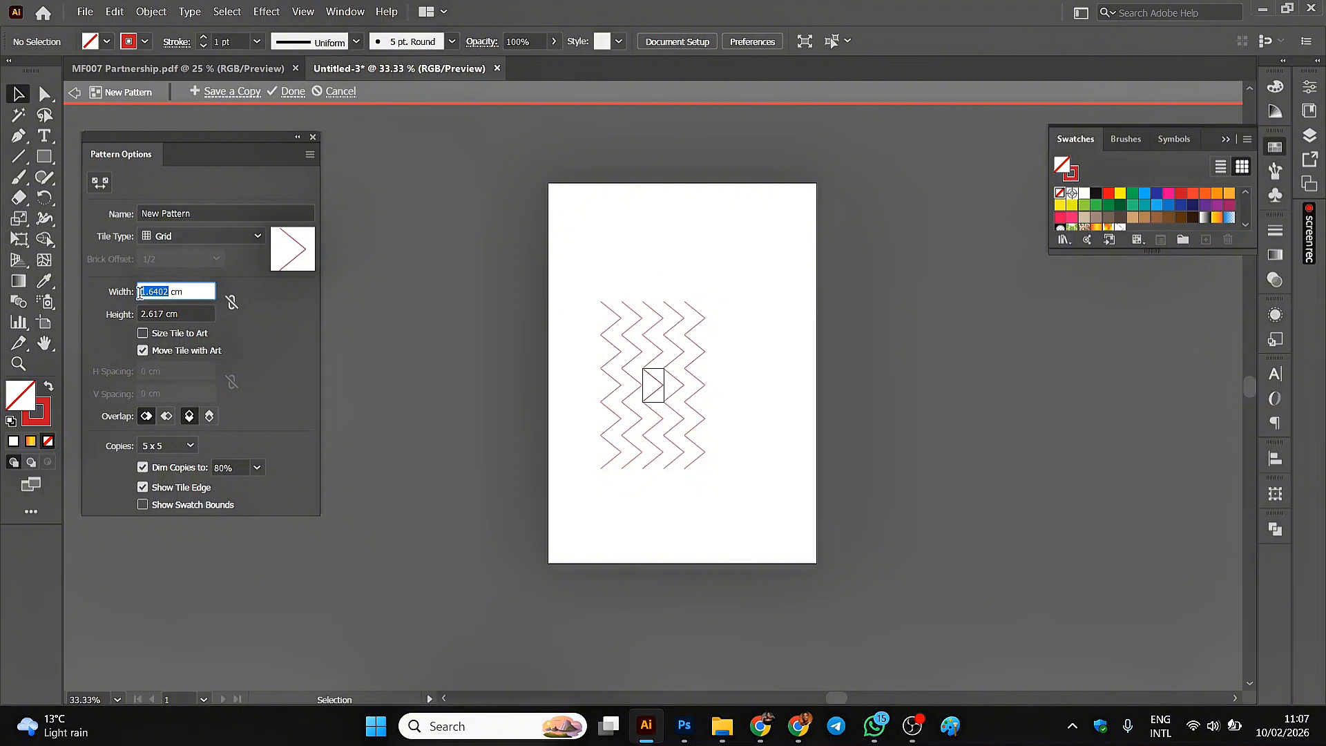
{"action": "type", "text": "1"}
{"action": "left_click", "coordinate": [165, 313]}
{"action": "left_click_drag", "start_coordinate": [164, 314], "coordinate": [138, 325]}
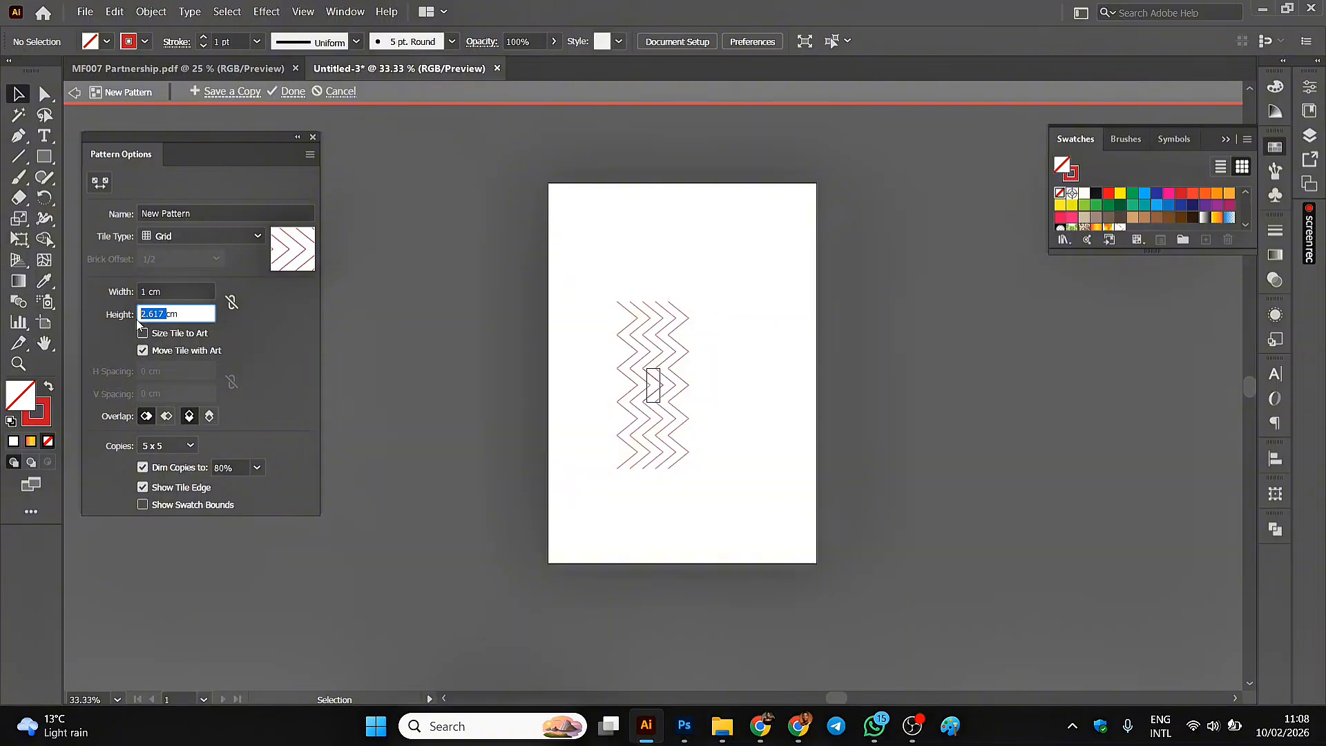
{"action": "type", "text": "1"}
{"action": "left_click", "coordinate": [185, 291]}
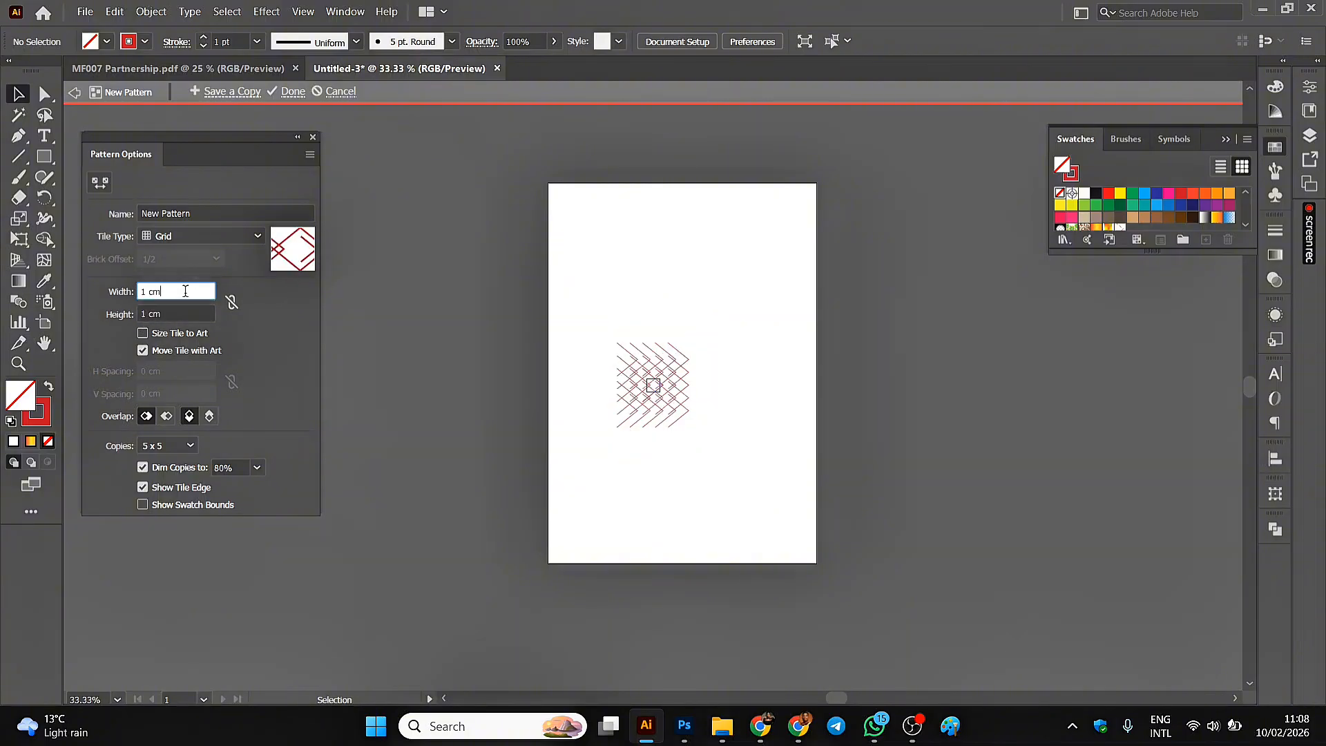
Try pattern tile heights of 1.5 cm and 2 cm while keeping the 1 cm width.
{"action": "double_click", "coordinate": [144, 314]}
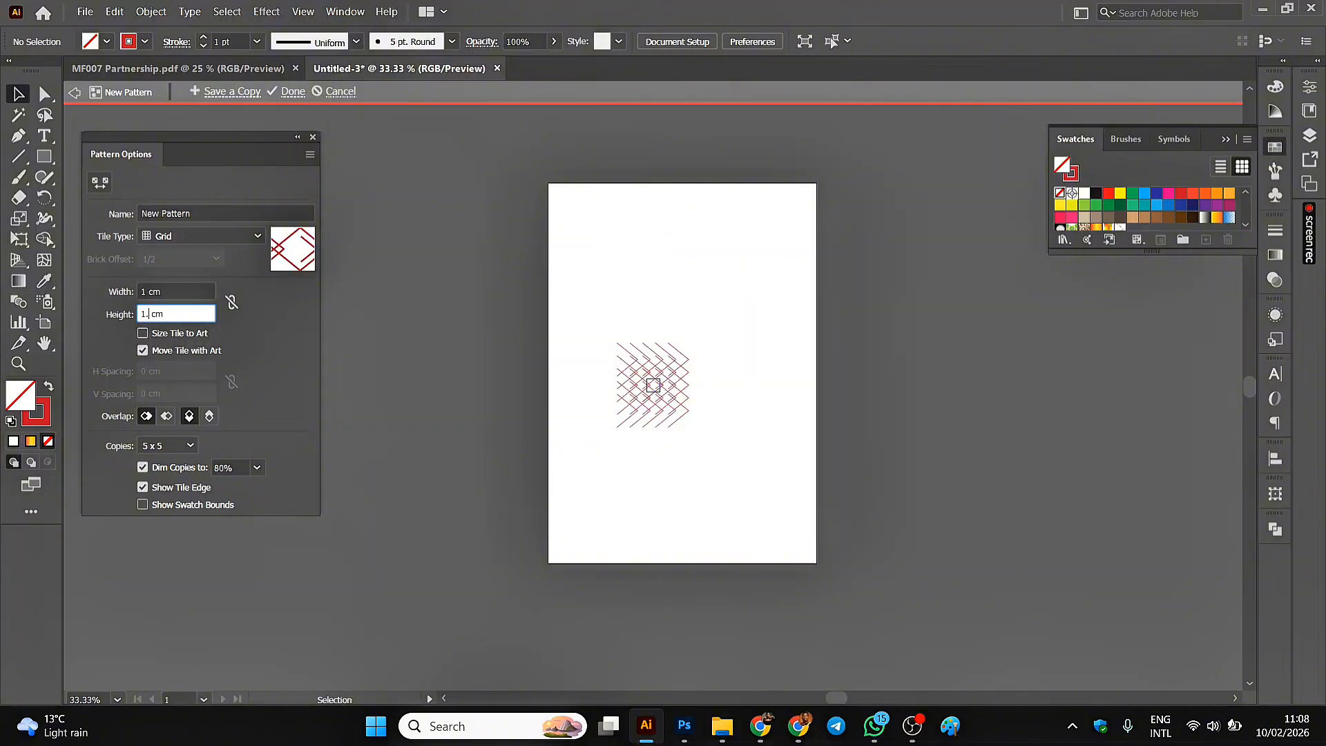
{"action": "type", "text": "1.5"}
{"action": "left_click", "coordinate": [192, 291]}
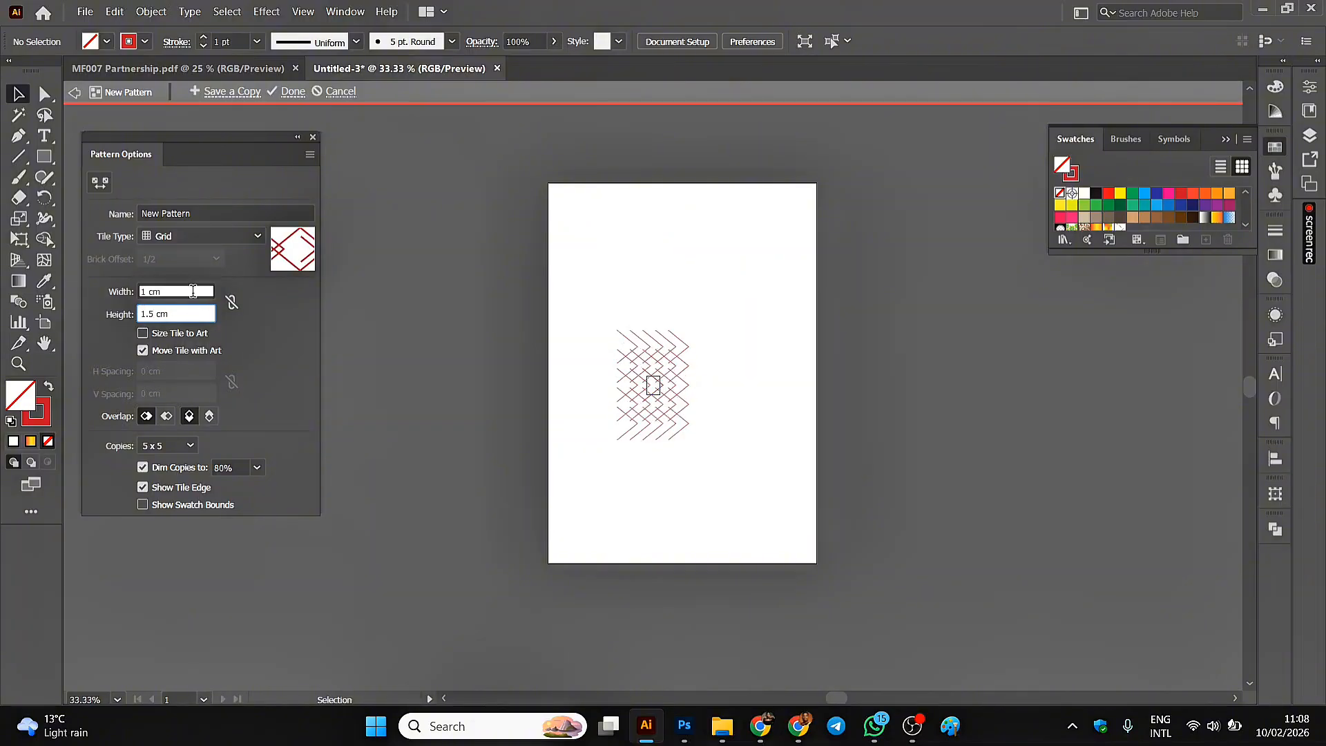
{"action": "double_click", "coordinate": [153, 314]}
{"action": "type", "text": "2"}
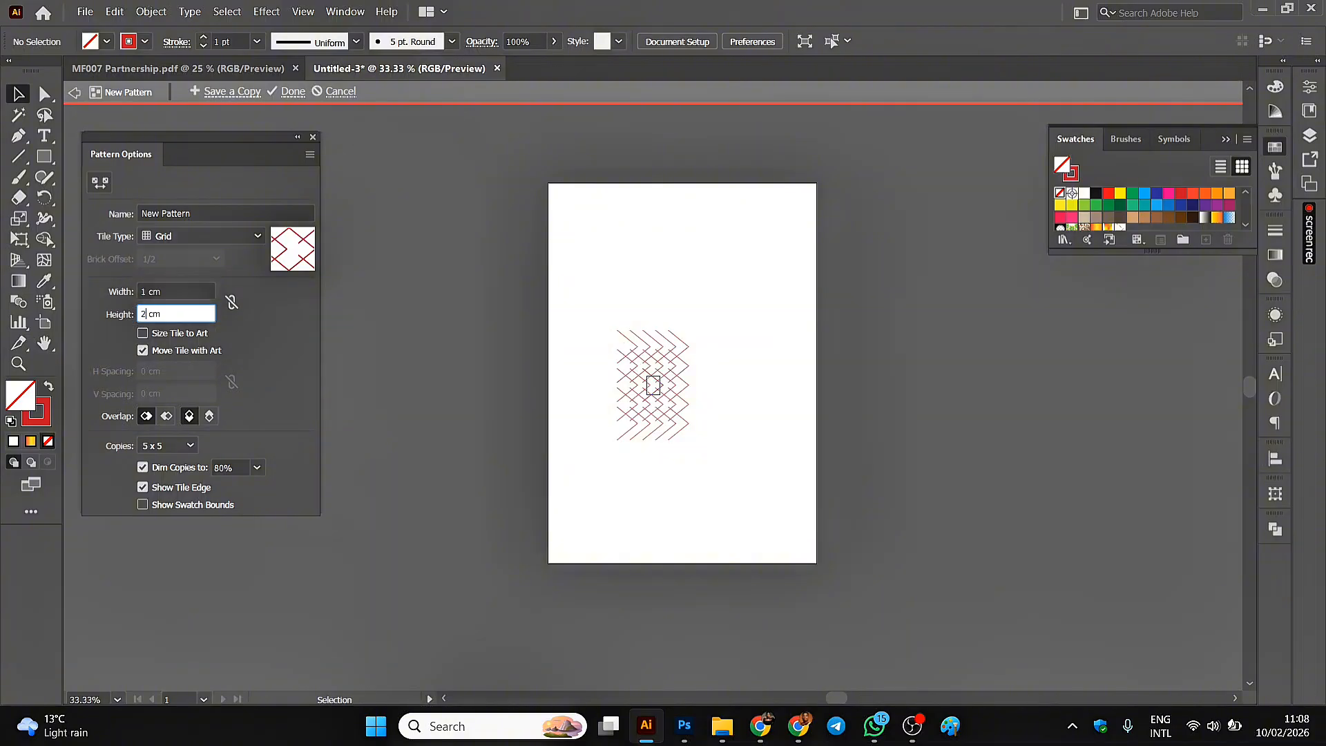
{"action": "left_click", "coordinate": [191, 291]}
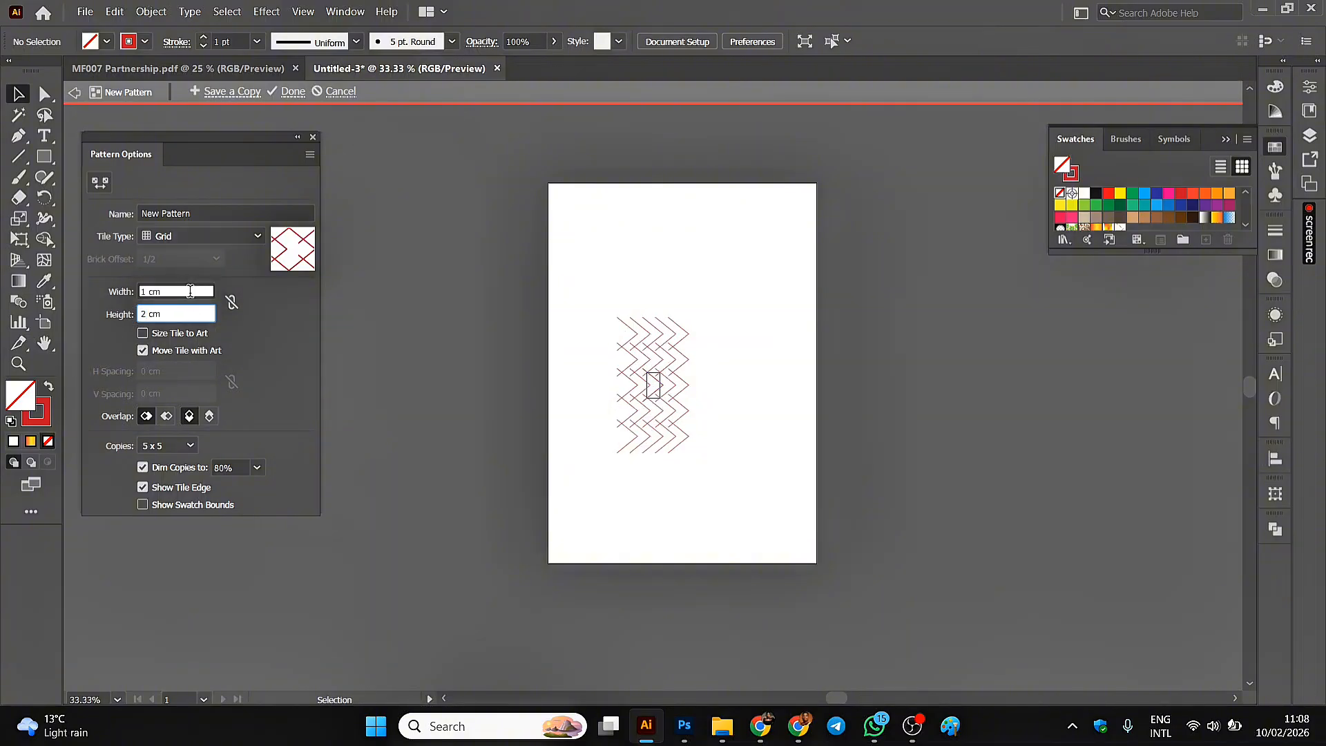
Set the pattern tile's height to 2.5 cm and the preview to 9 x 9 copies.
{"action": "left_click", "coordinate": [147, 322]}
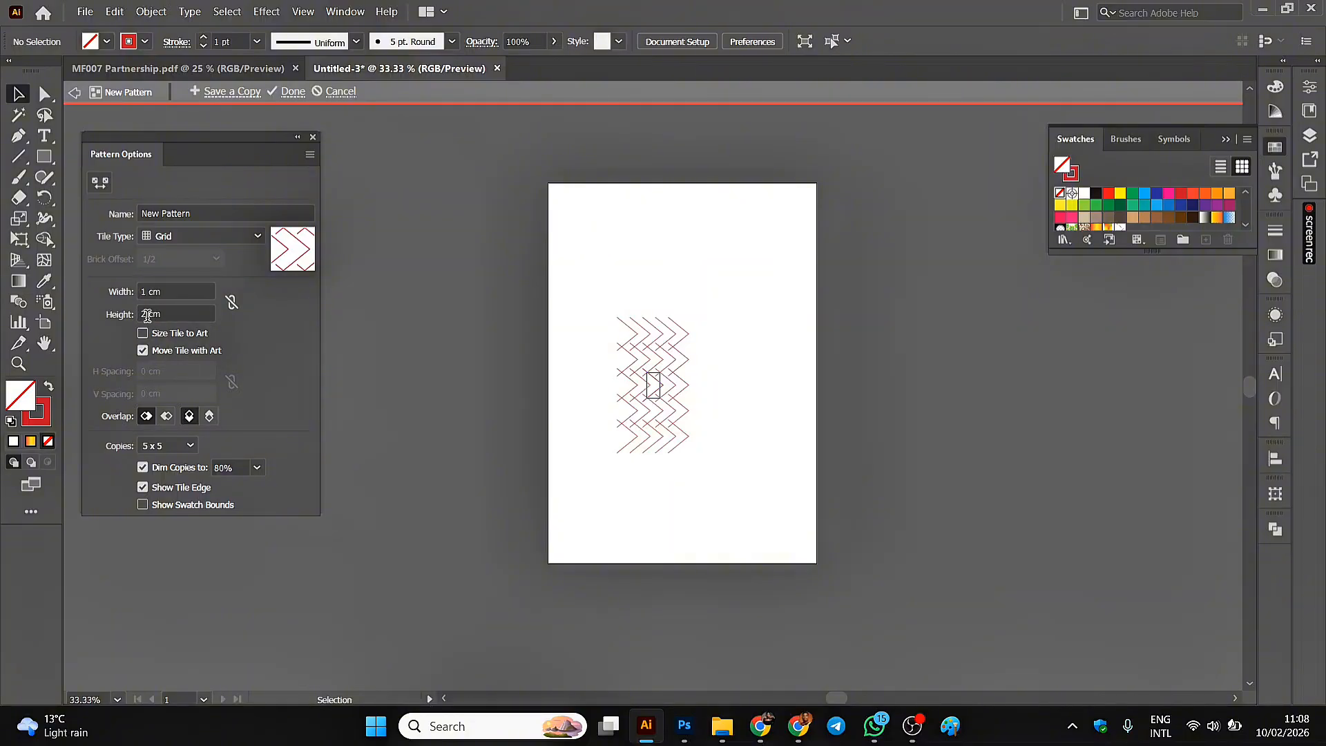
{"action": "left_click", "coordinate": [147, 315]}
{"action": "type", "text": ".5"}
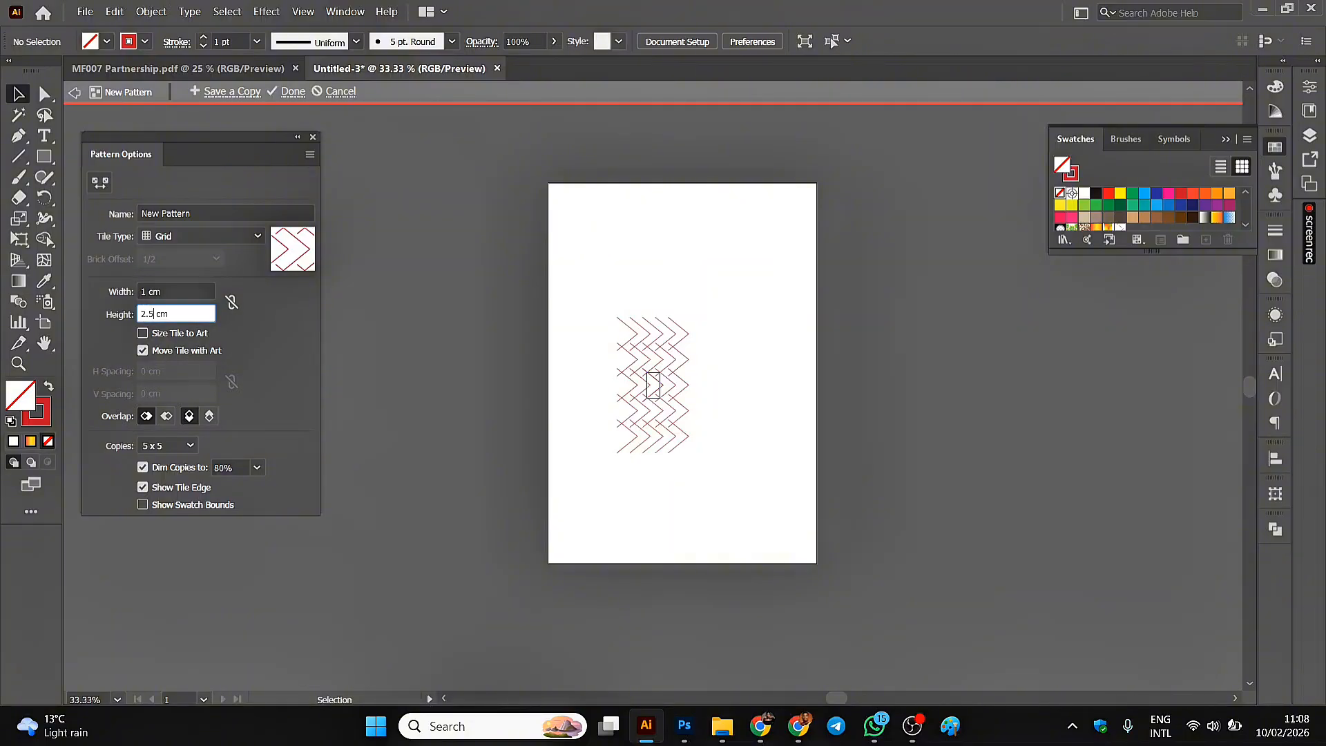
{"action": "left_click", "coordinate": [192, 292]}
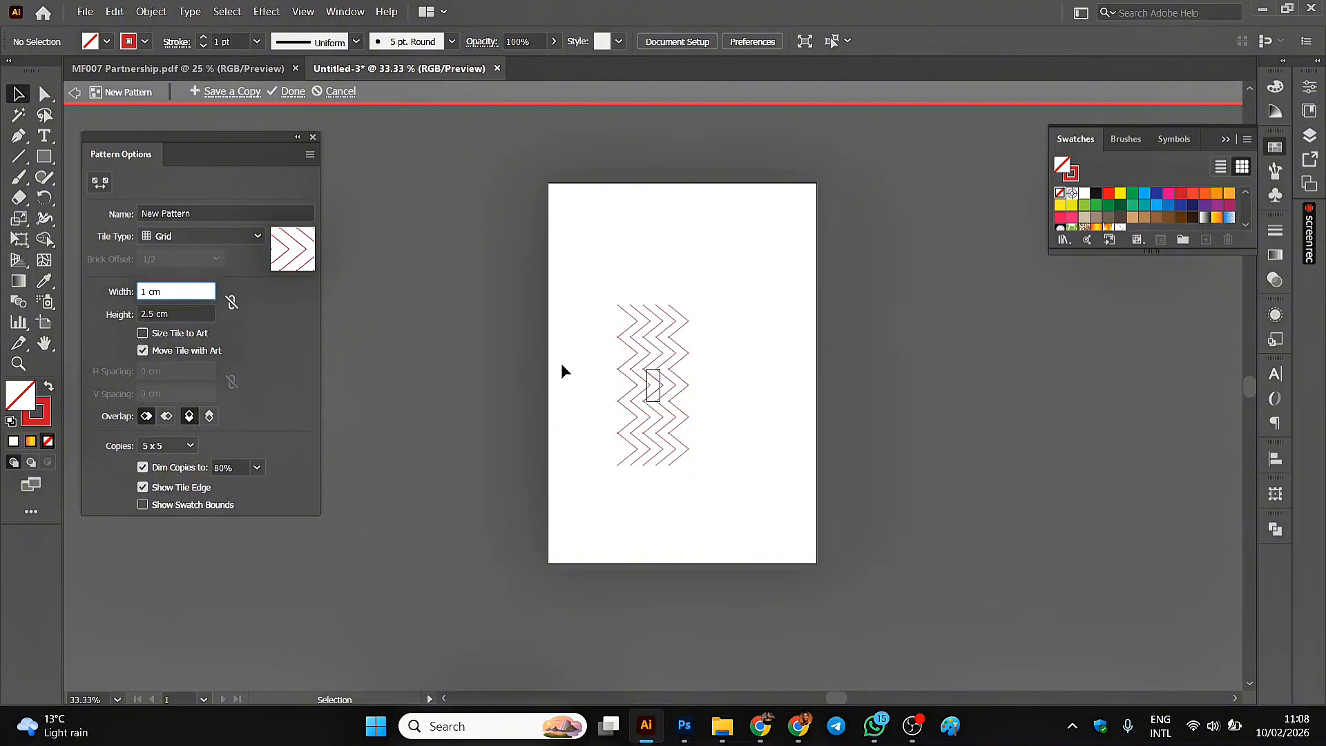
{"action": "left_click", "coordinate": [189, 448]}
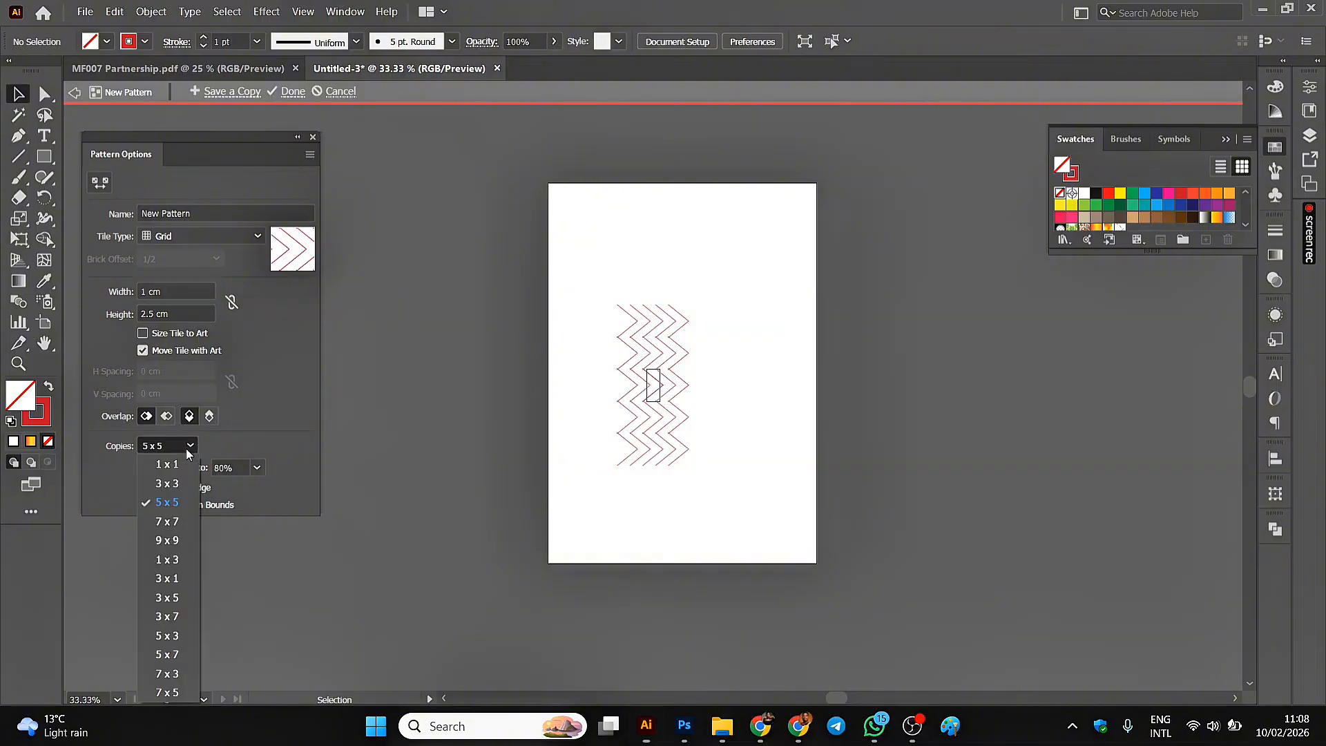
{"action": "left_click", "coordinate": [165, 538]}
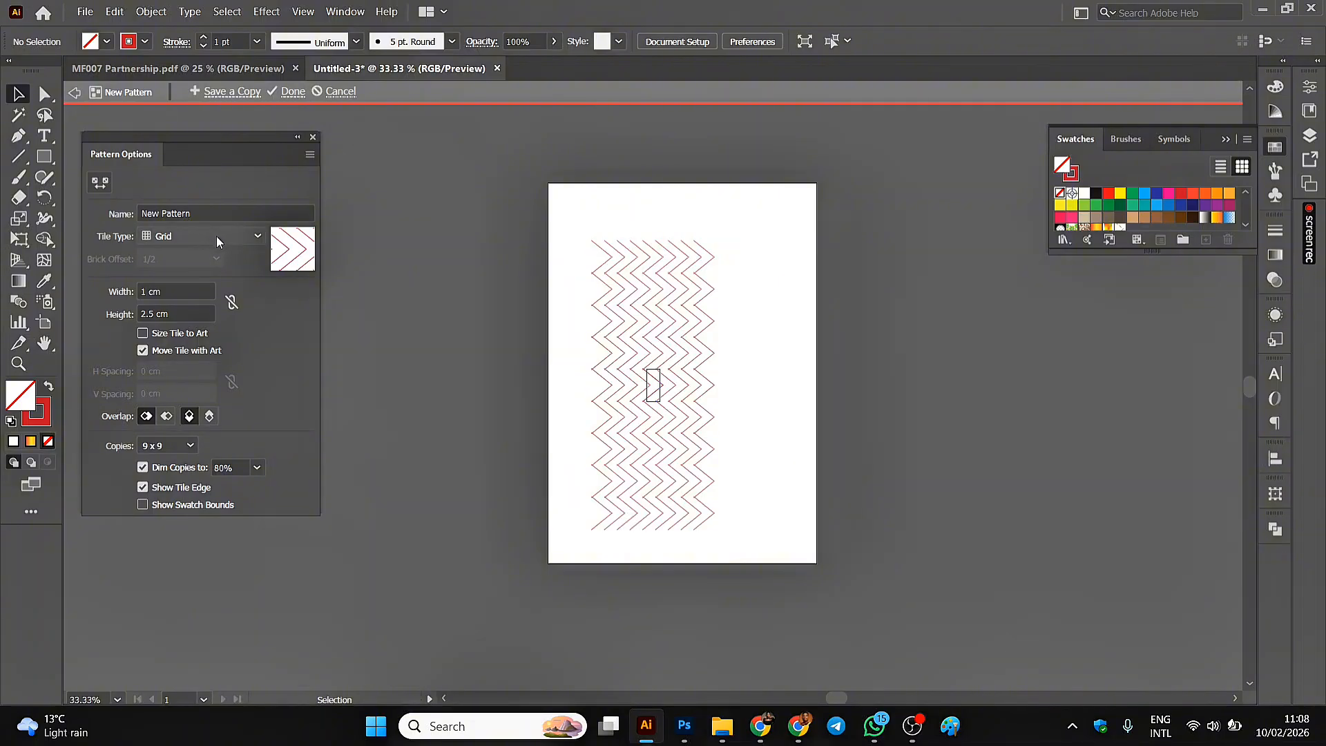
Try the Brick by Row, Brick by Column, Hex by Column and Hex by Row tile types on the chevron pattern.
{"action": "left_click", "coordinate": [258, 237]}
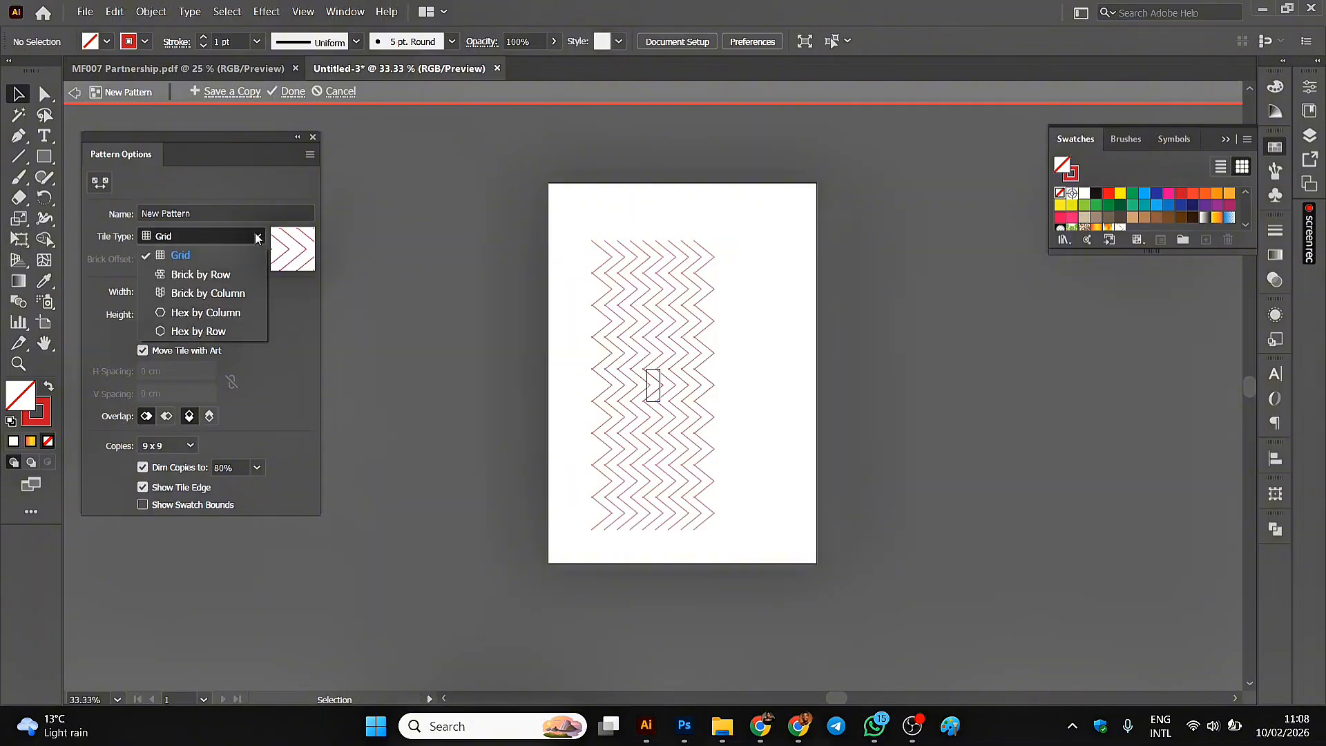
{"action": "left_click", "coordinate": [181, 276]}
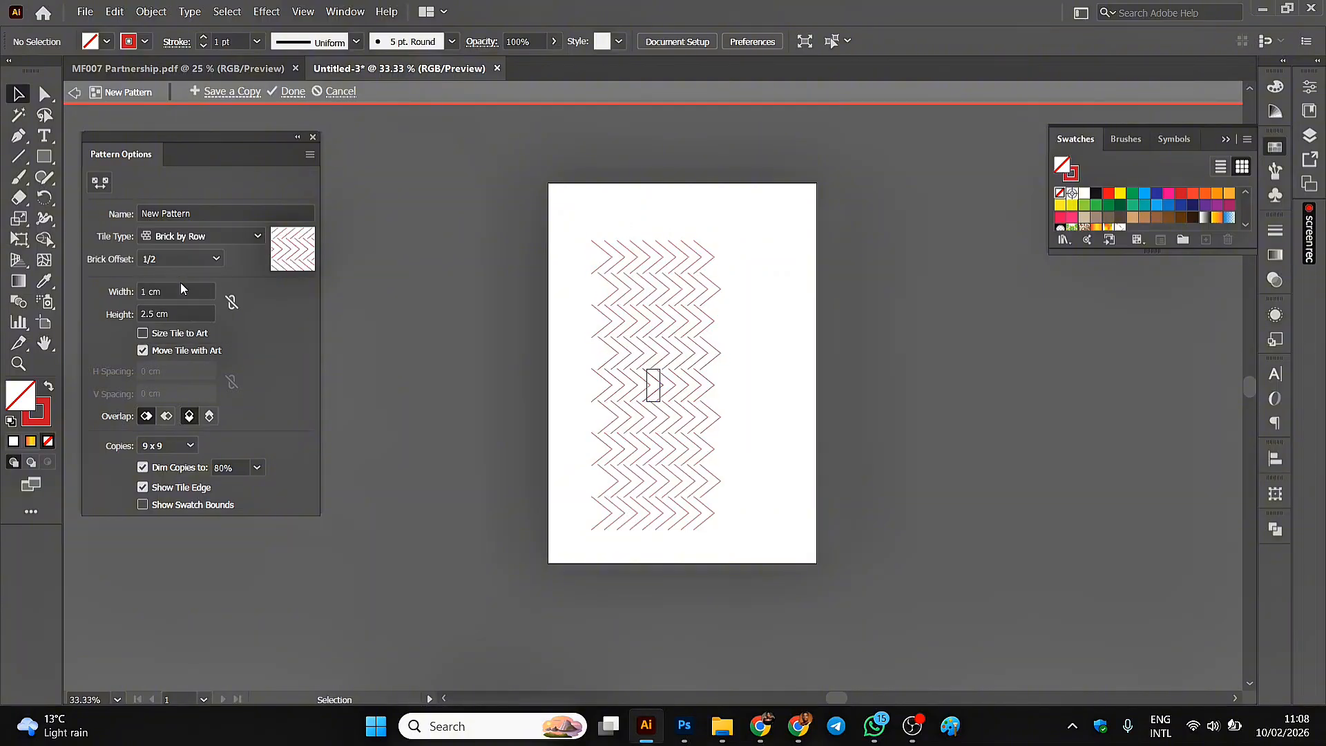
{"action": "left_click", "coordinate": [211, 238]}
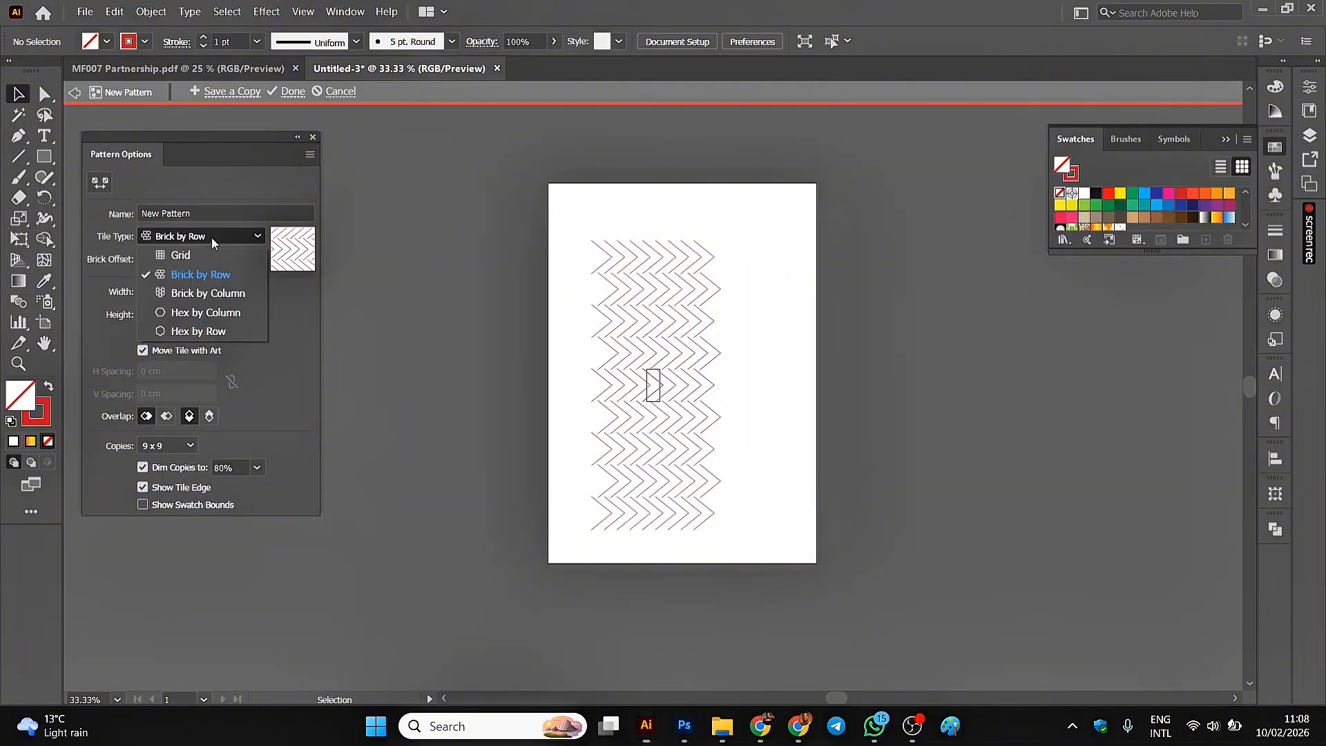
{"action": "left_click", "coordinate": [188, 292]}
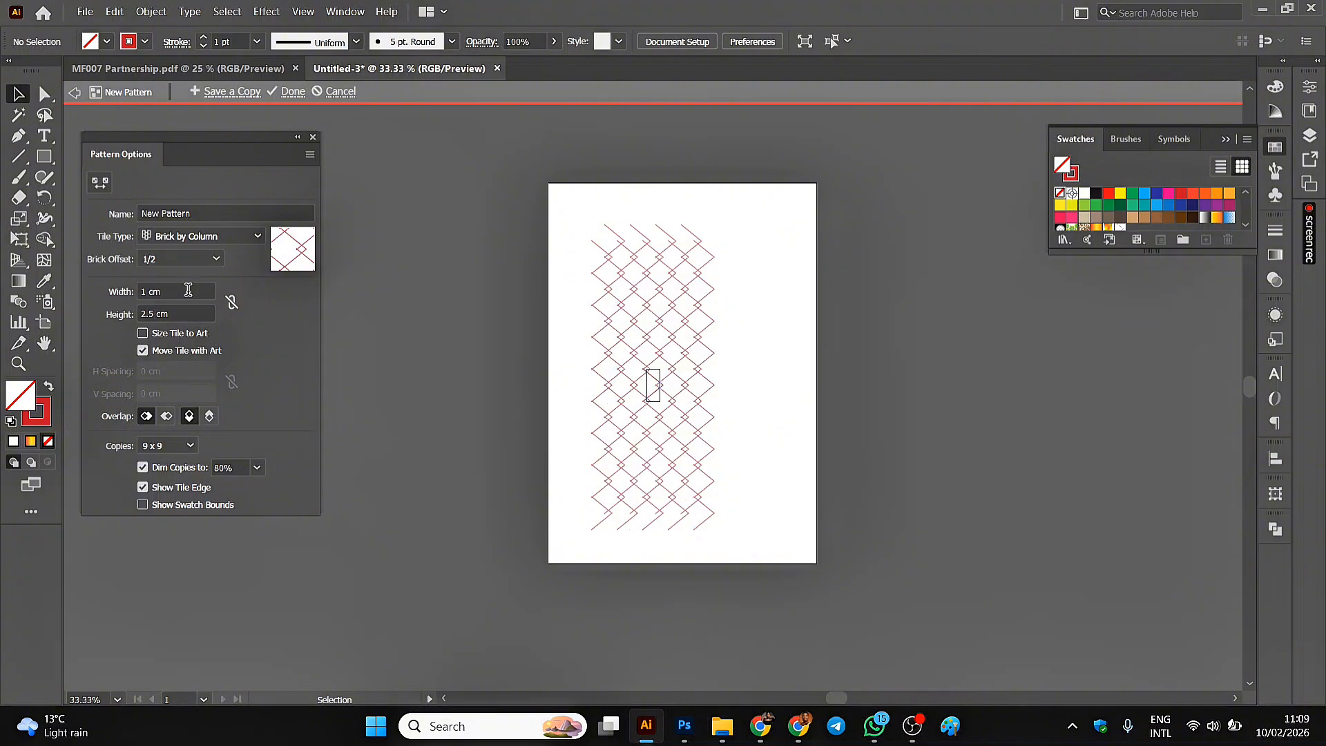
{"action": "left_click", "coordinate": [234, 238]}
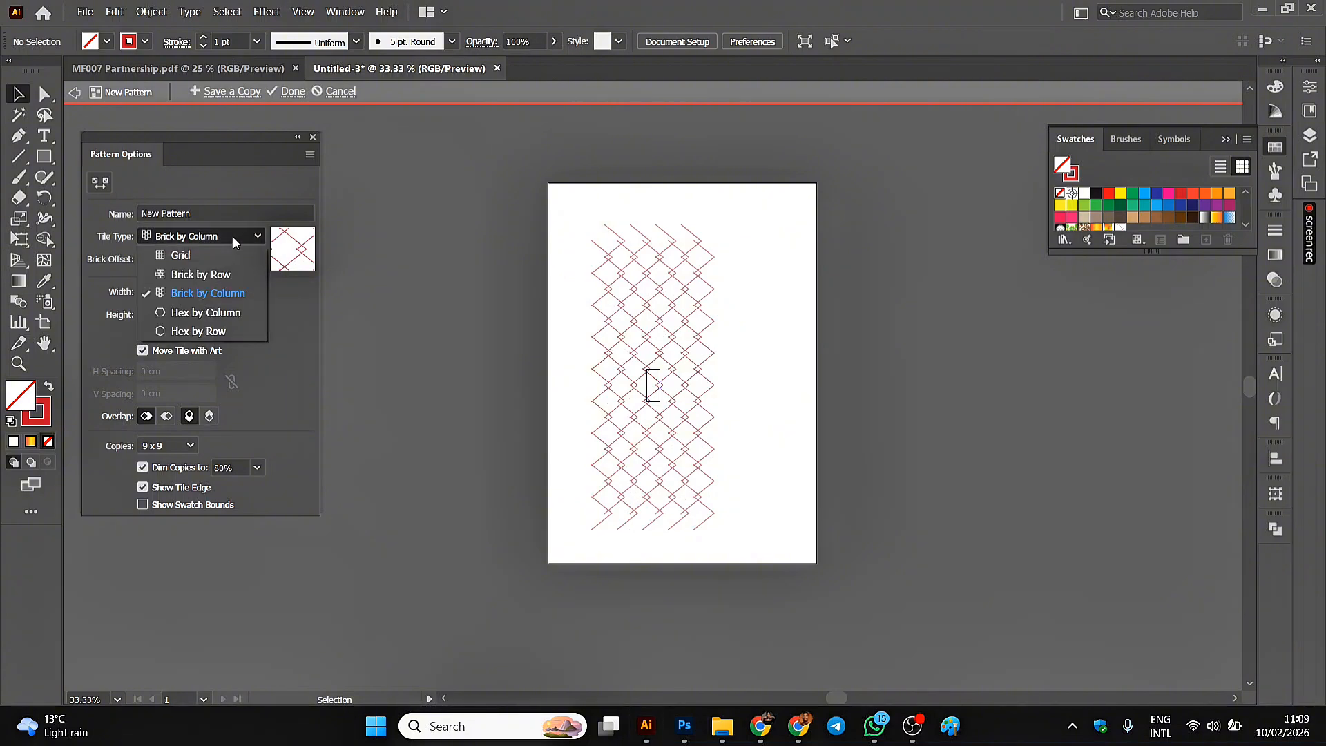
{"action": "left_click", "coordinate": [201, 311]}
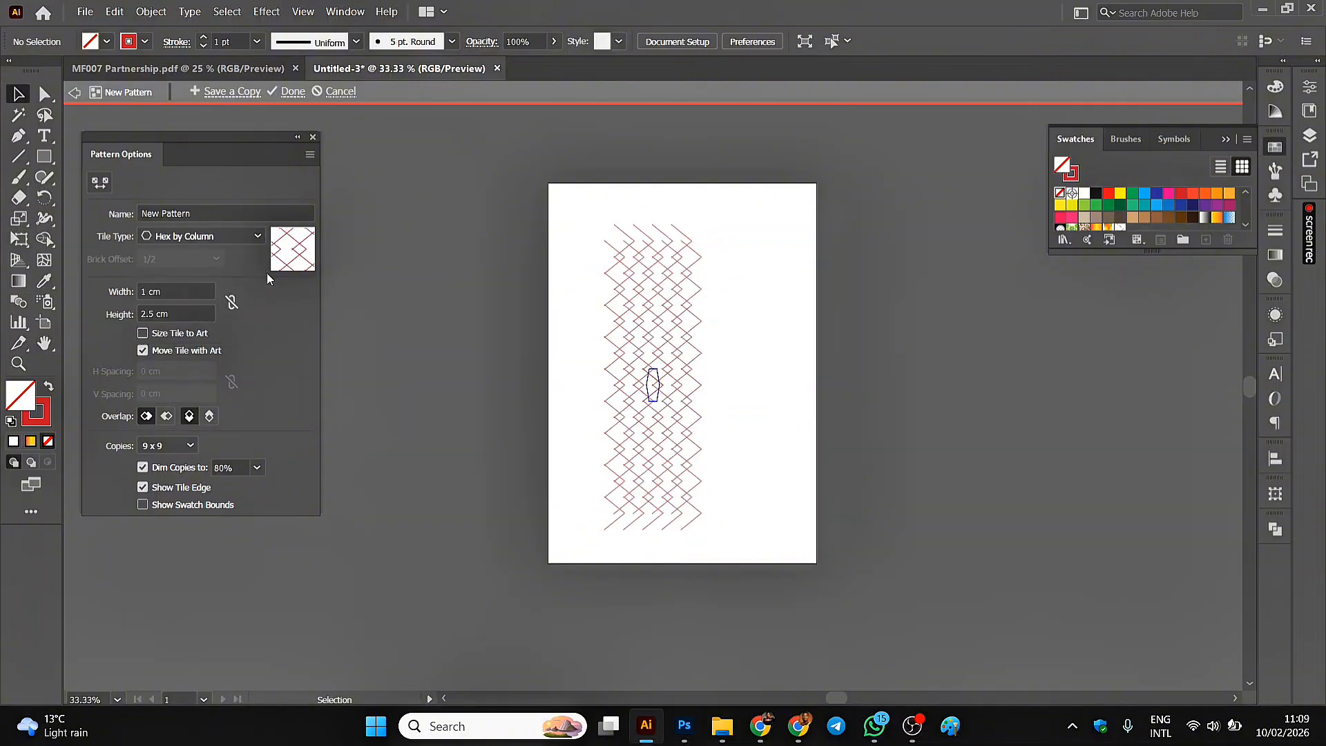
{"action": "left_click", "coordinate": [259, 237]}
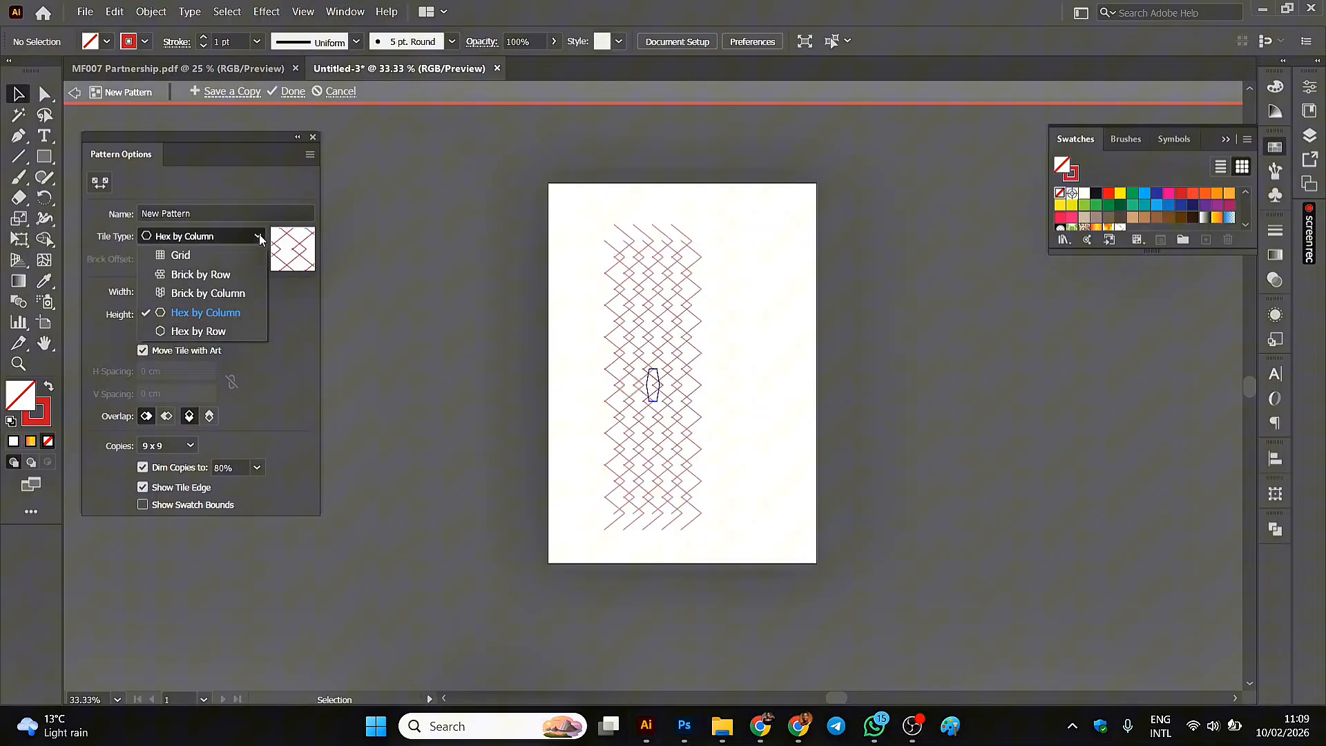
{"action": "left_click", "coordinate": [198, 331]}
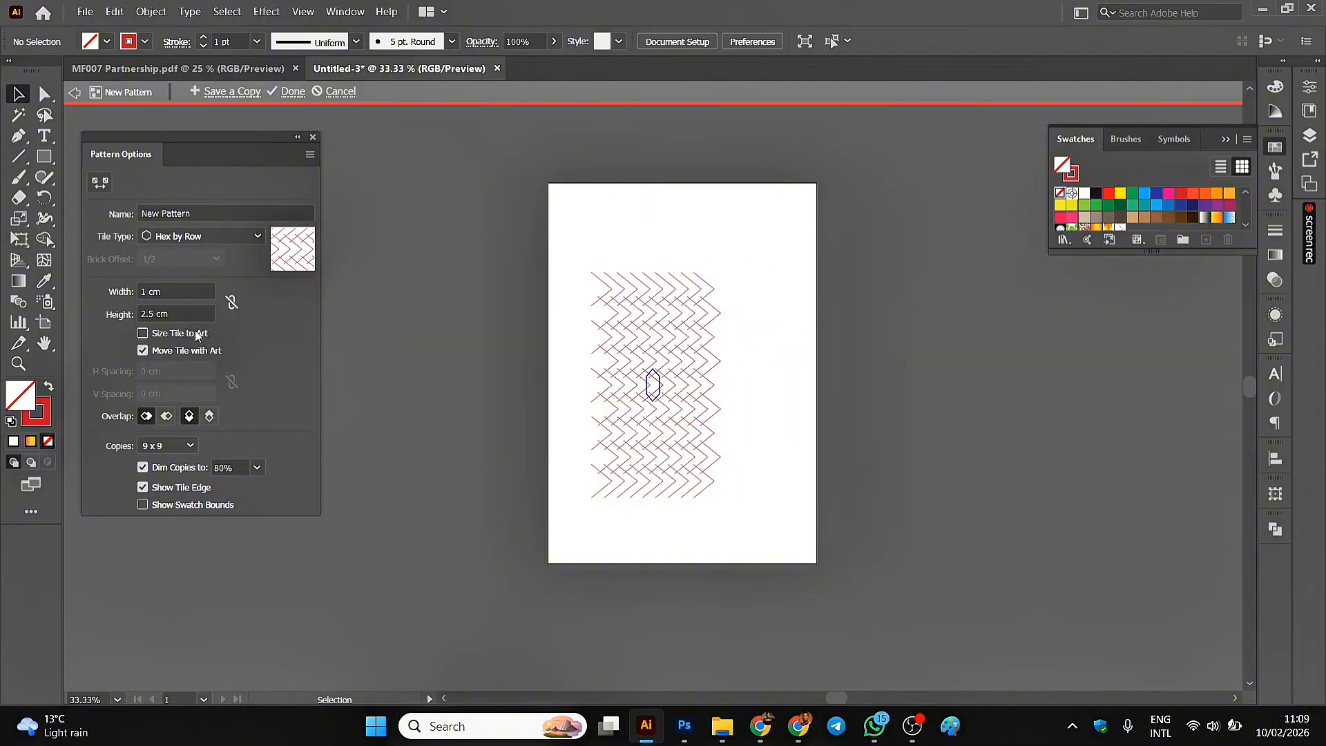
Set the chevron pattern's tile type to Brick by Column.
{"action": "left_click", "coordinate": [230, 237]}
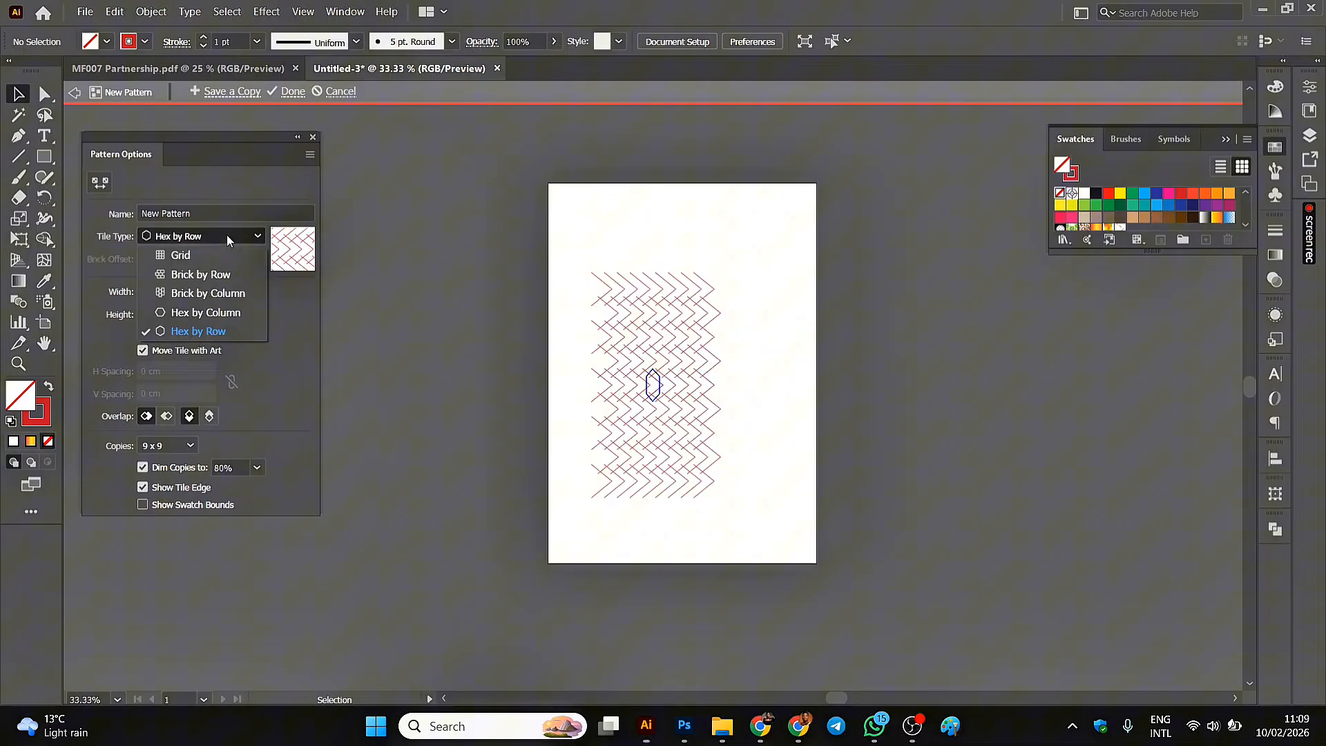
{"action": "left_click", "coordinate": [192, 292]}
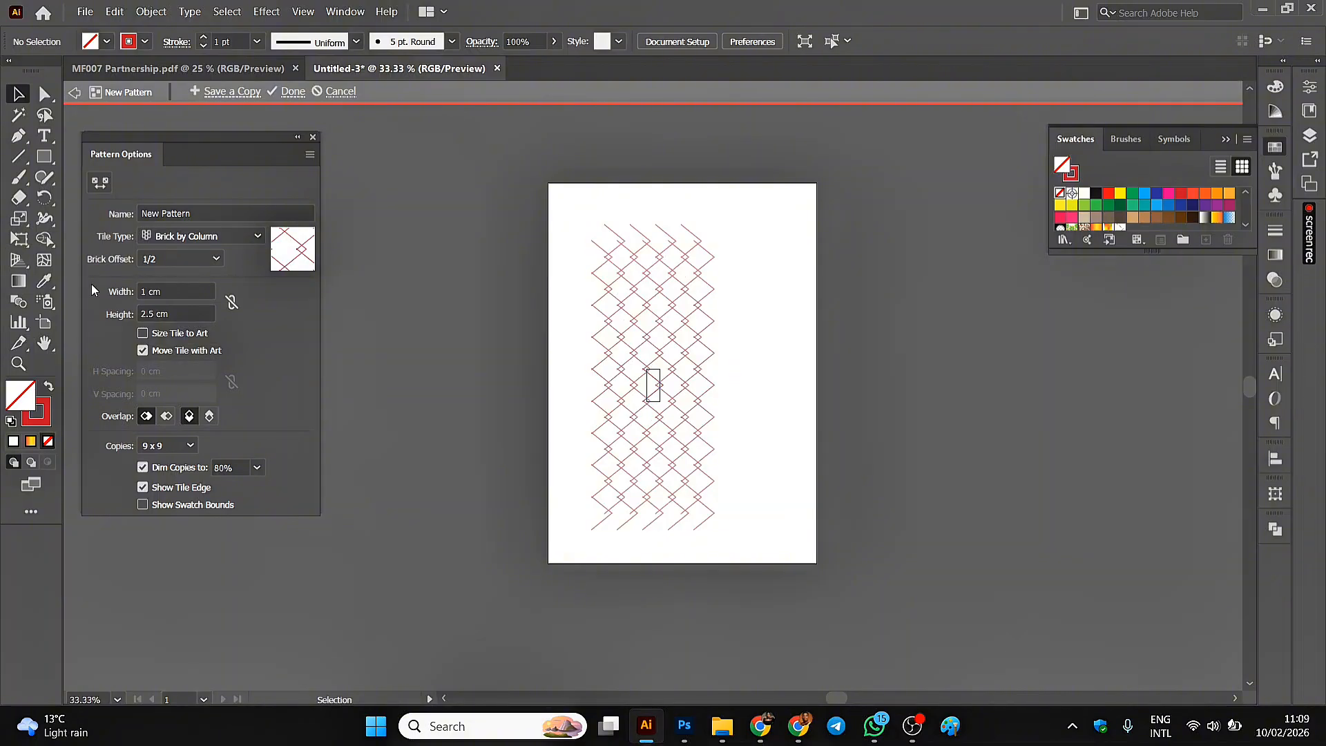
Try brick offsets of 1/4 and 2/3 on the pattern and return the offset to 1/2.
{"action": "left_click", "coordinate": [213, 258]}
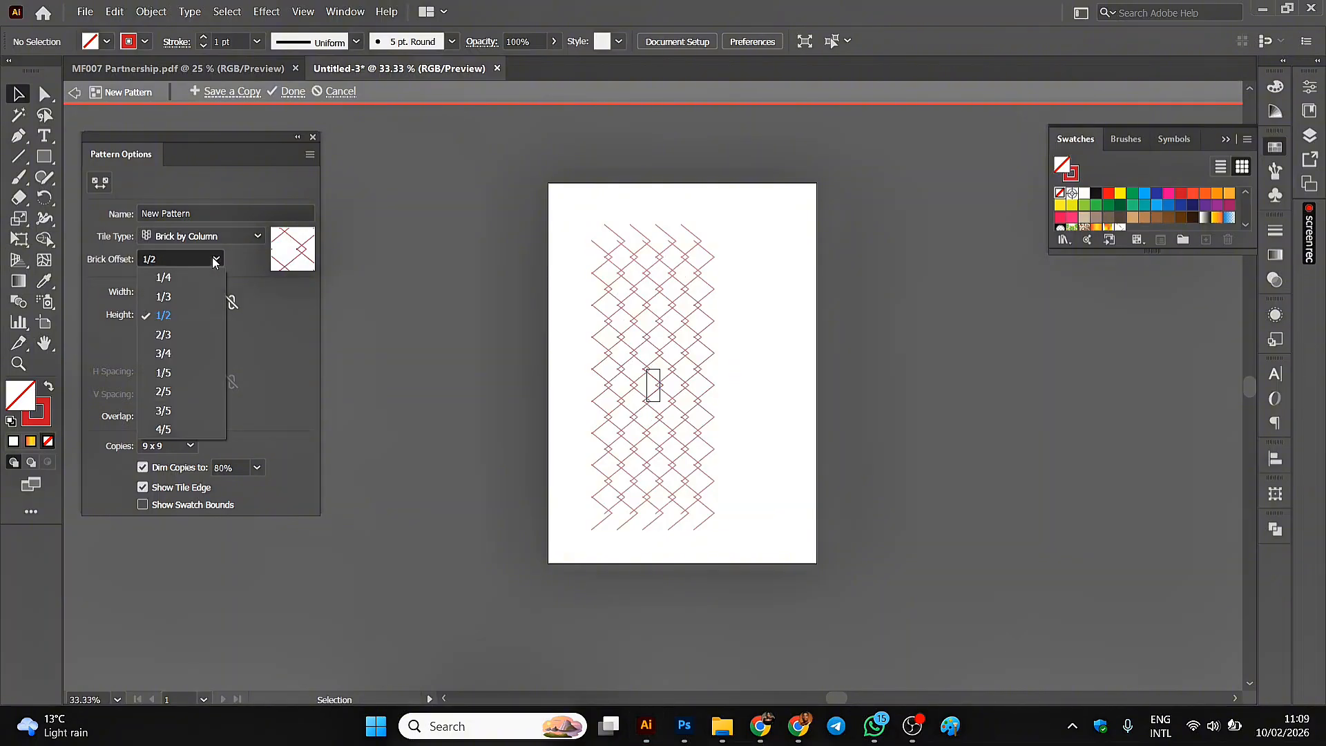
{"action": "left_click", "coordinate": [184, 278]}
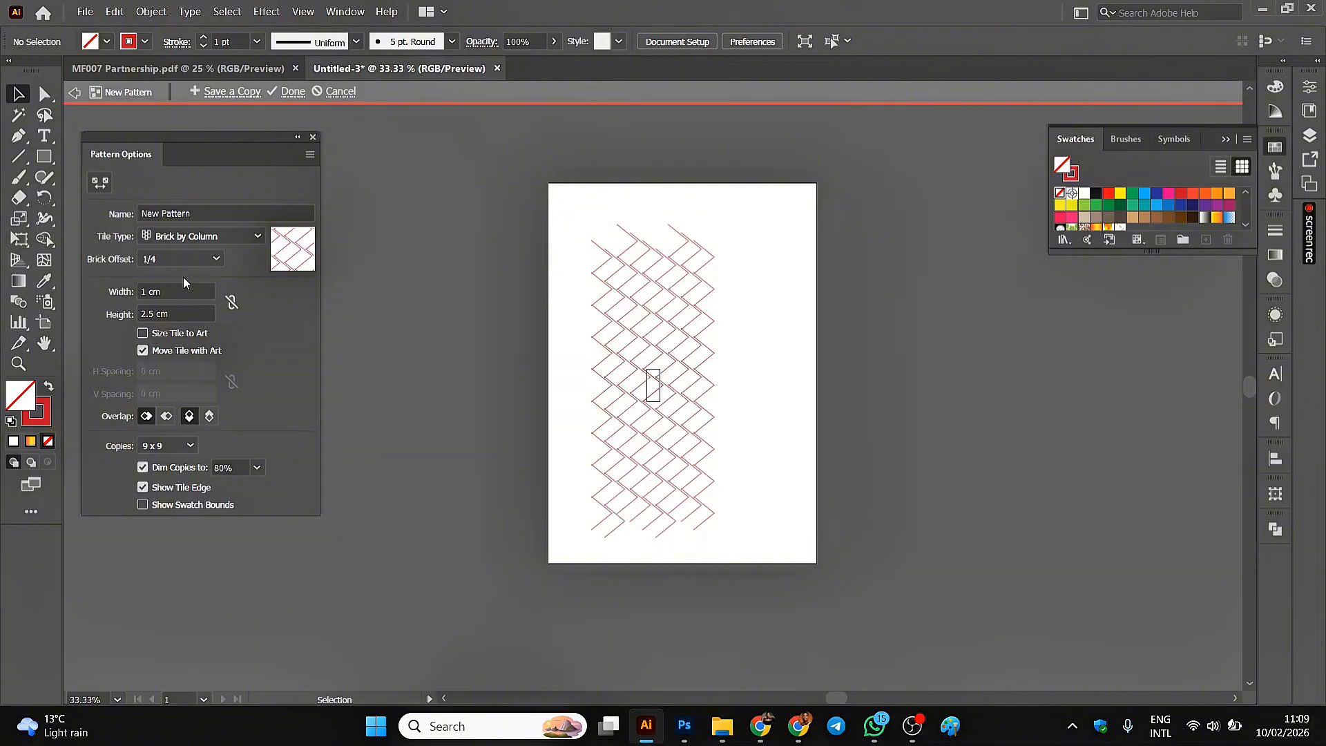
{"action": "left_click", "coordinate": [225, 259]}
{"action": "left_click", "coordinate": [167, 336]}
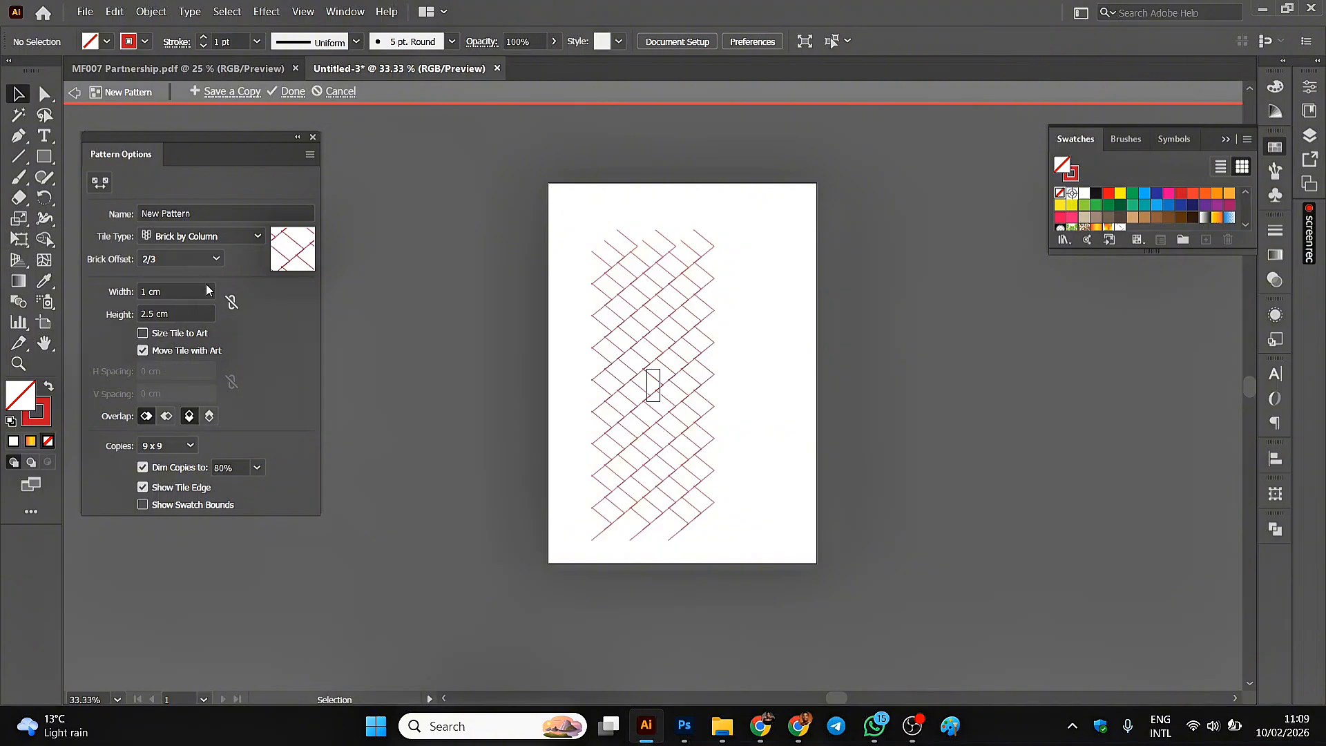
{"action": "left_click", "coordinate": [220, 256]}
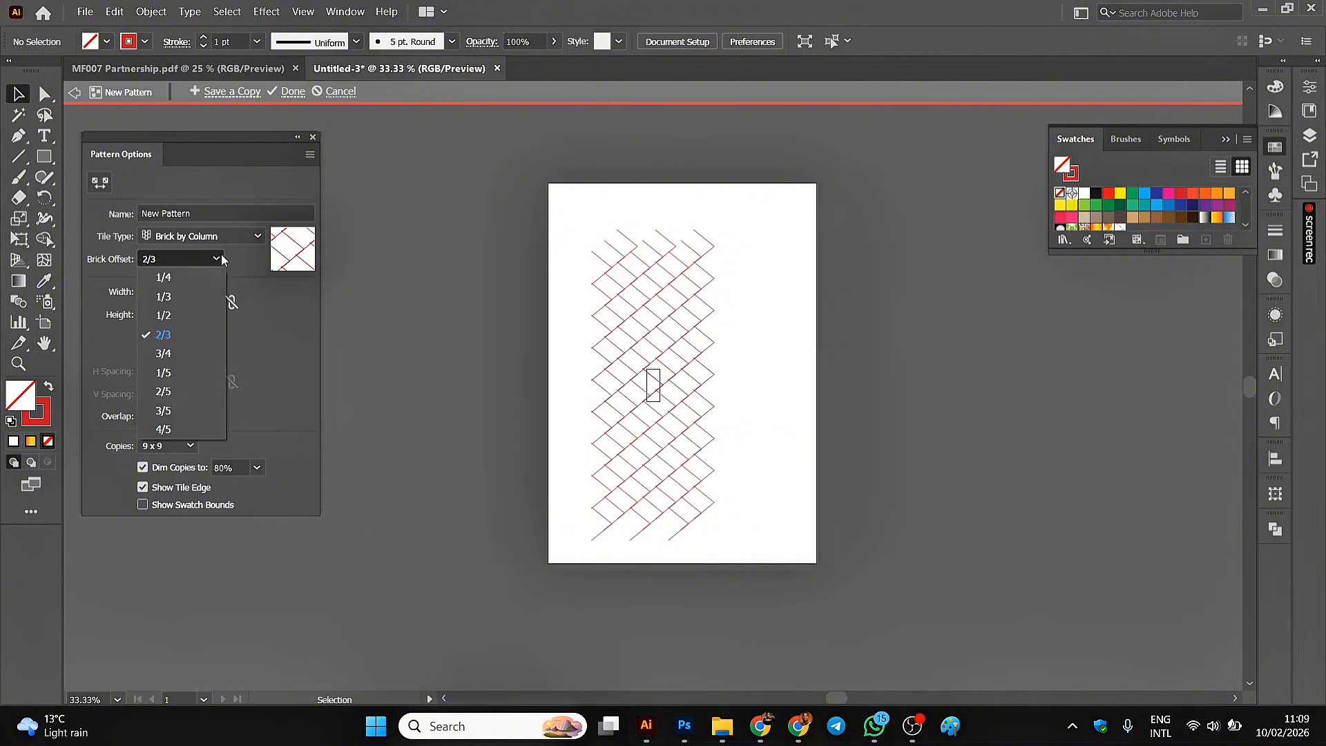
{"action": "left_click", "coordinate": [180, 279]}
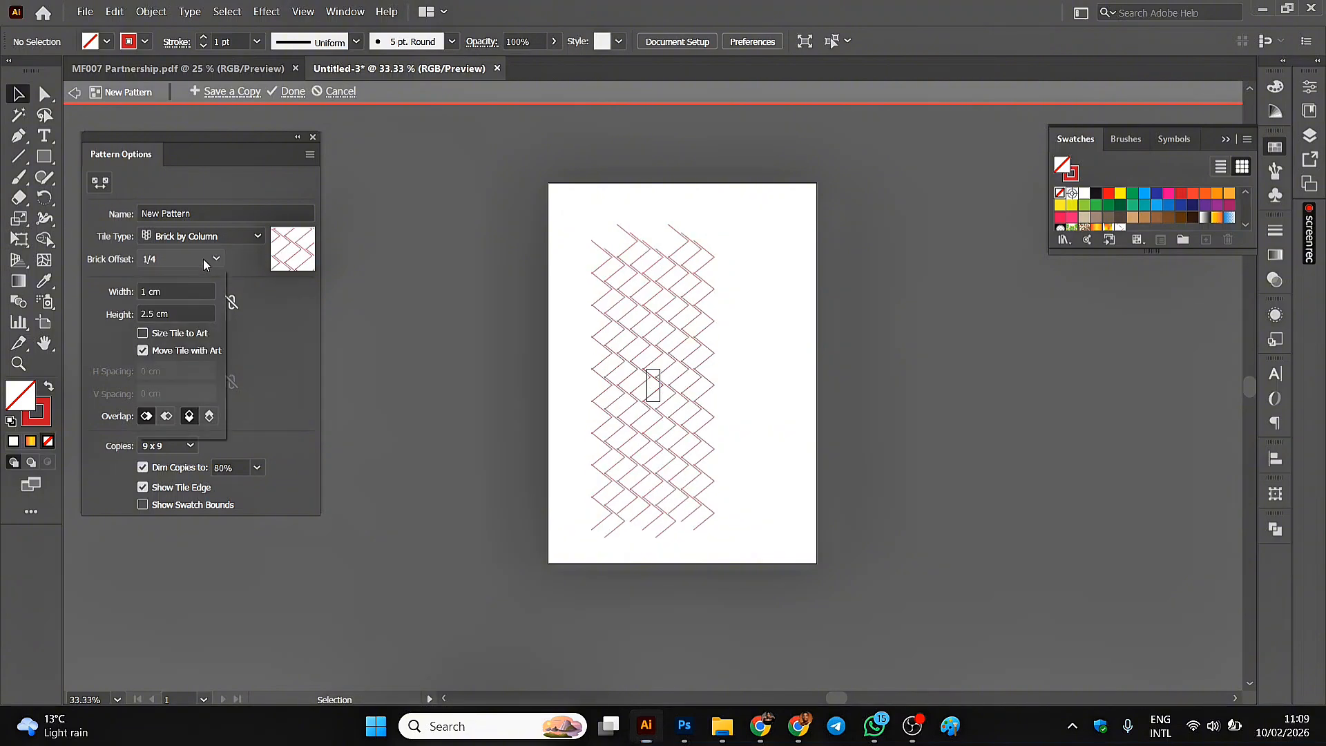
{"action": "left_click", "coordinate": [205, 265]}
{"action": "left_click", "coordinate": [172, 315]}
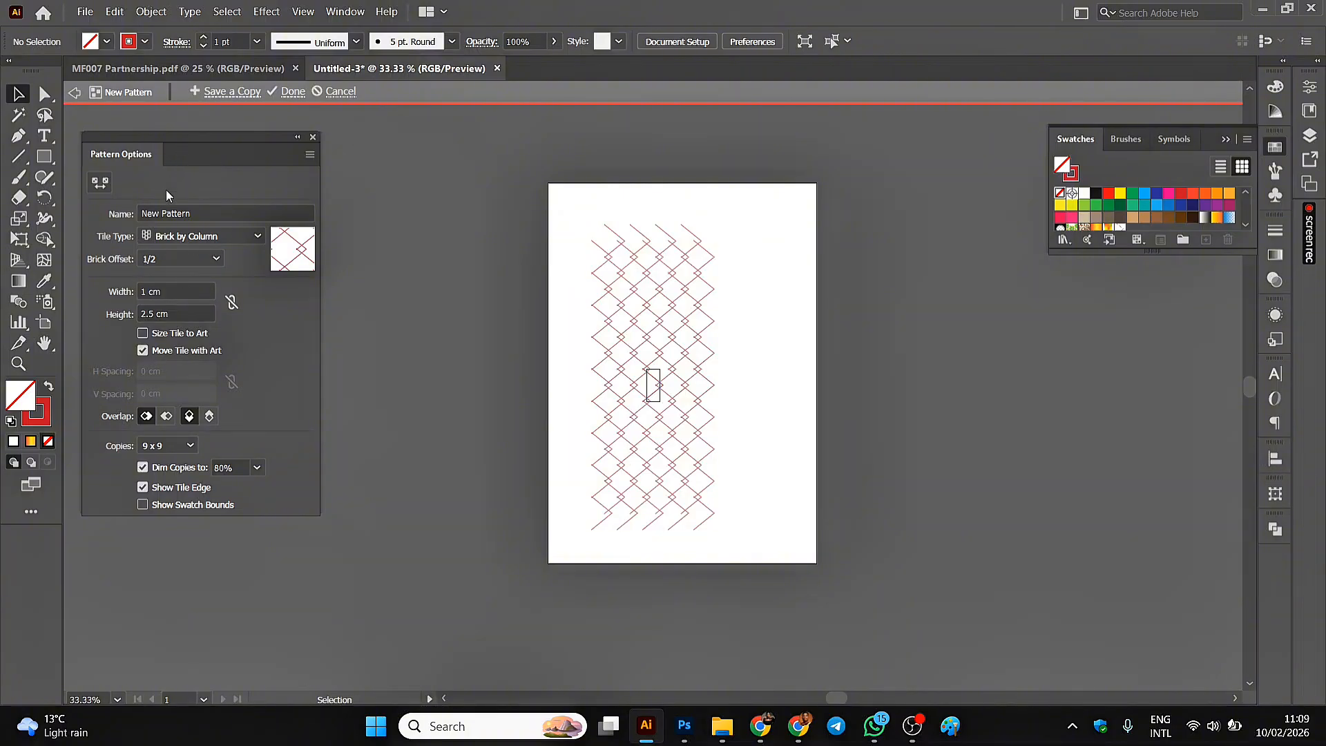
Name the pattern "king" and exit pattern editing back to the page.
{"action": "left_click", "coordinate": [199, 214]}
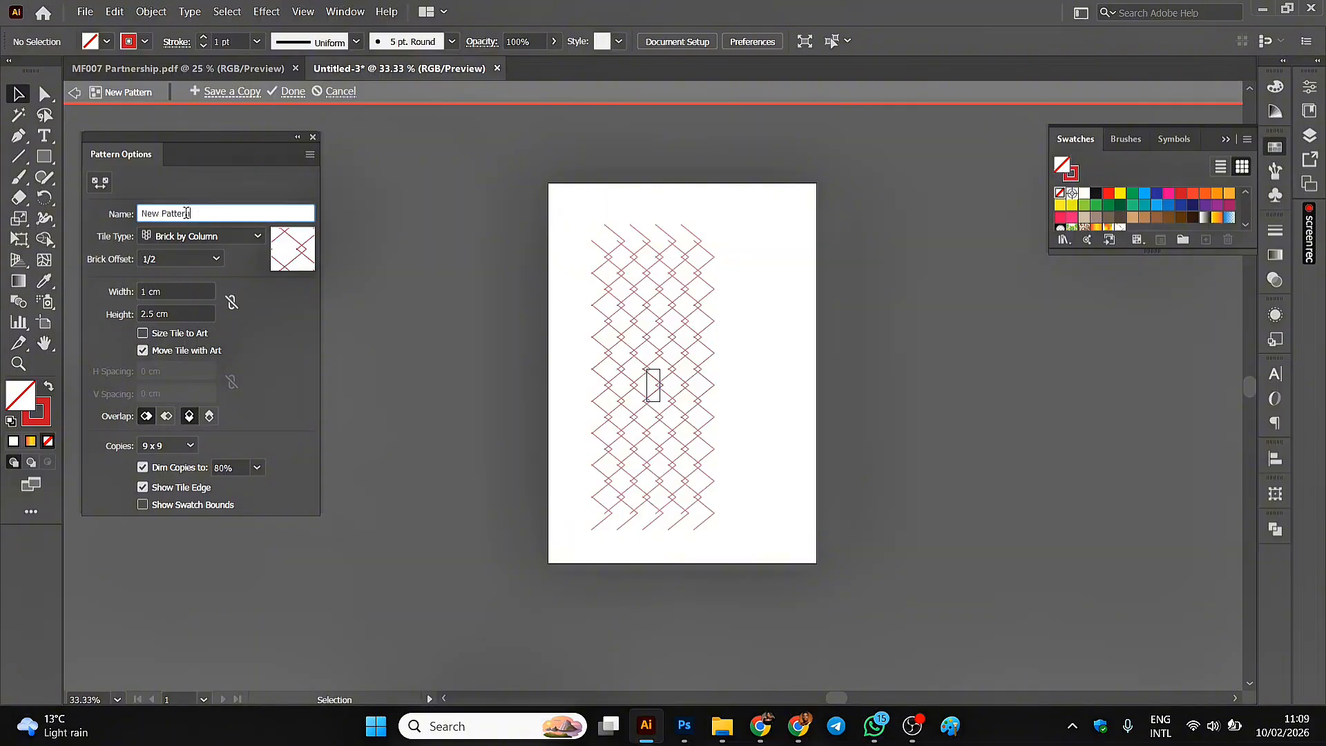
{"action": "left_click_drag", "start_coordinate": [199, 214], "coordinate": [121, 211]}
{"action": "type", "text": "king"}
{"action": "key", "text": "Return"}
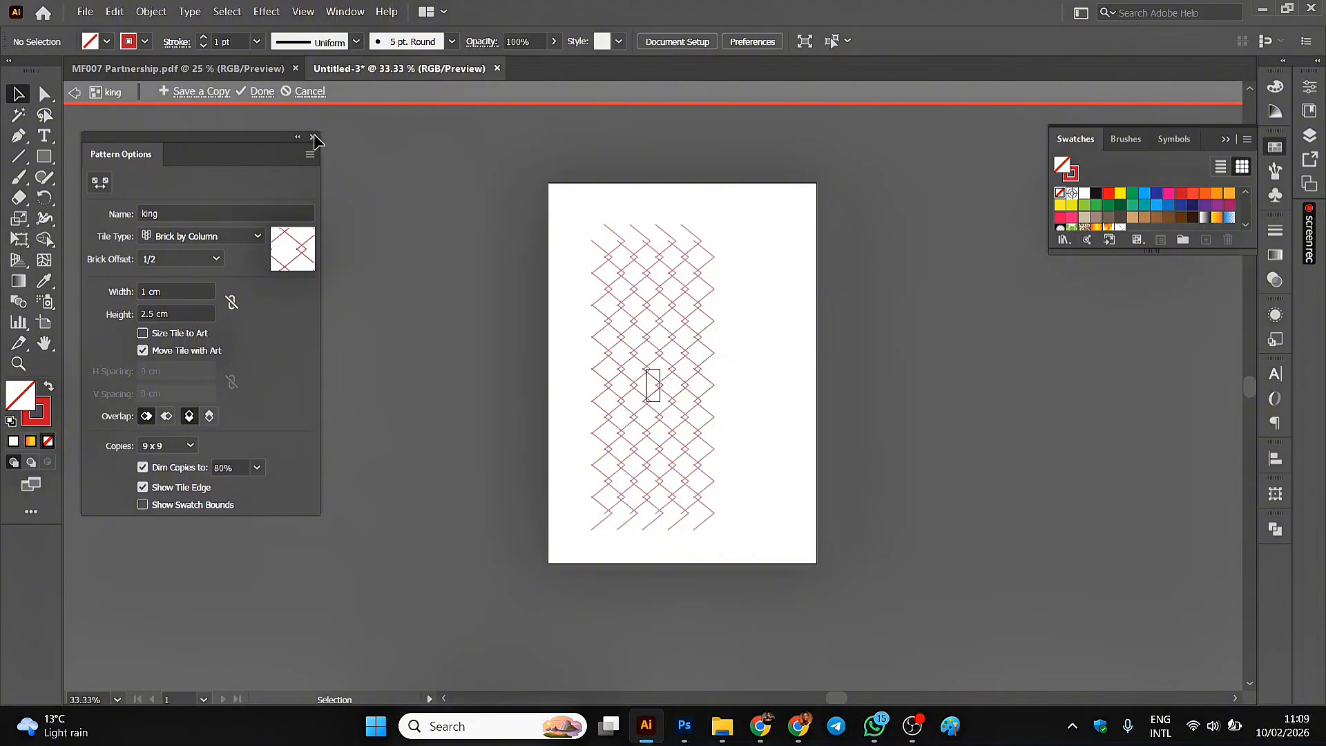
{"action": "double_click", "coordinate": [343, 119]}
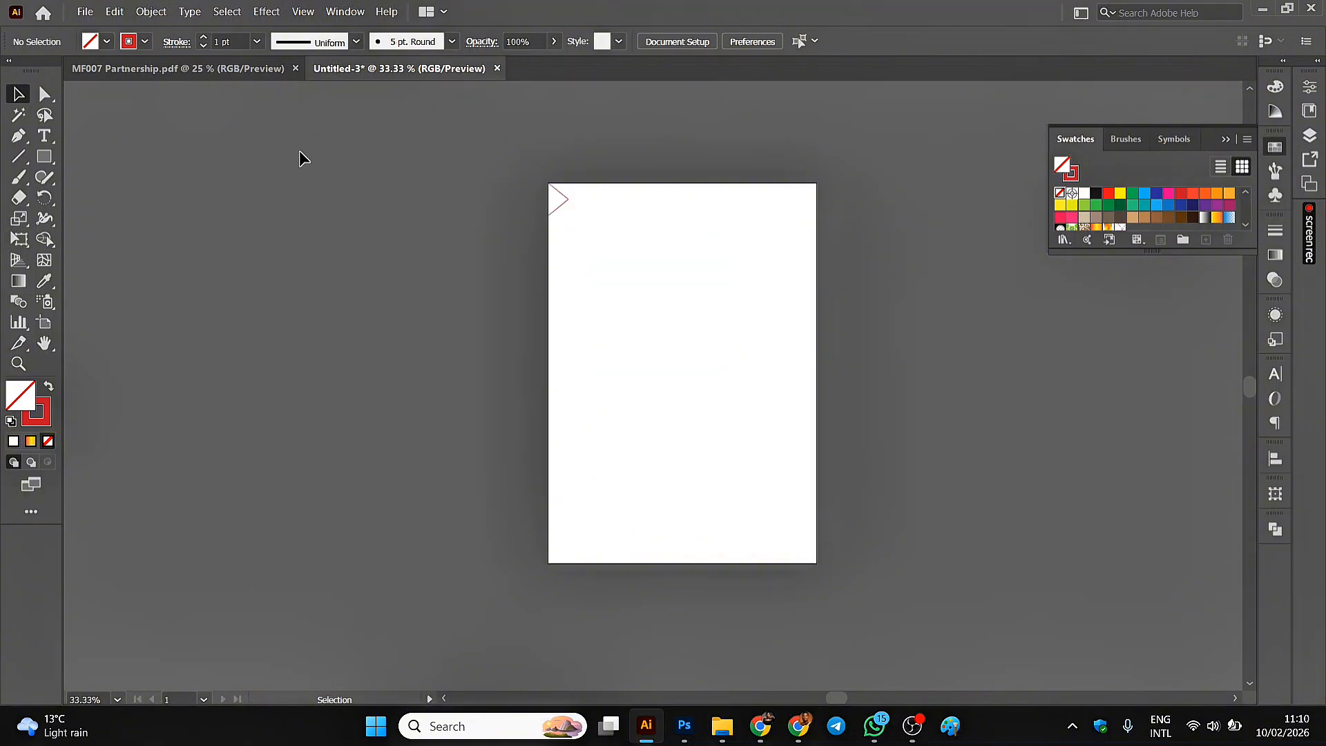
Delete the red chevron path from the page and set the fill to the "king" pattern swatch.
{"action": "left_click", "coordinate": [563, 198]}
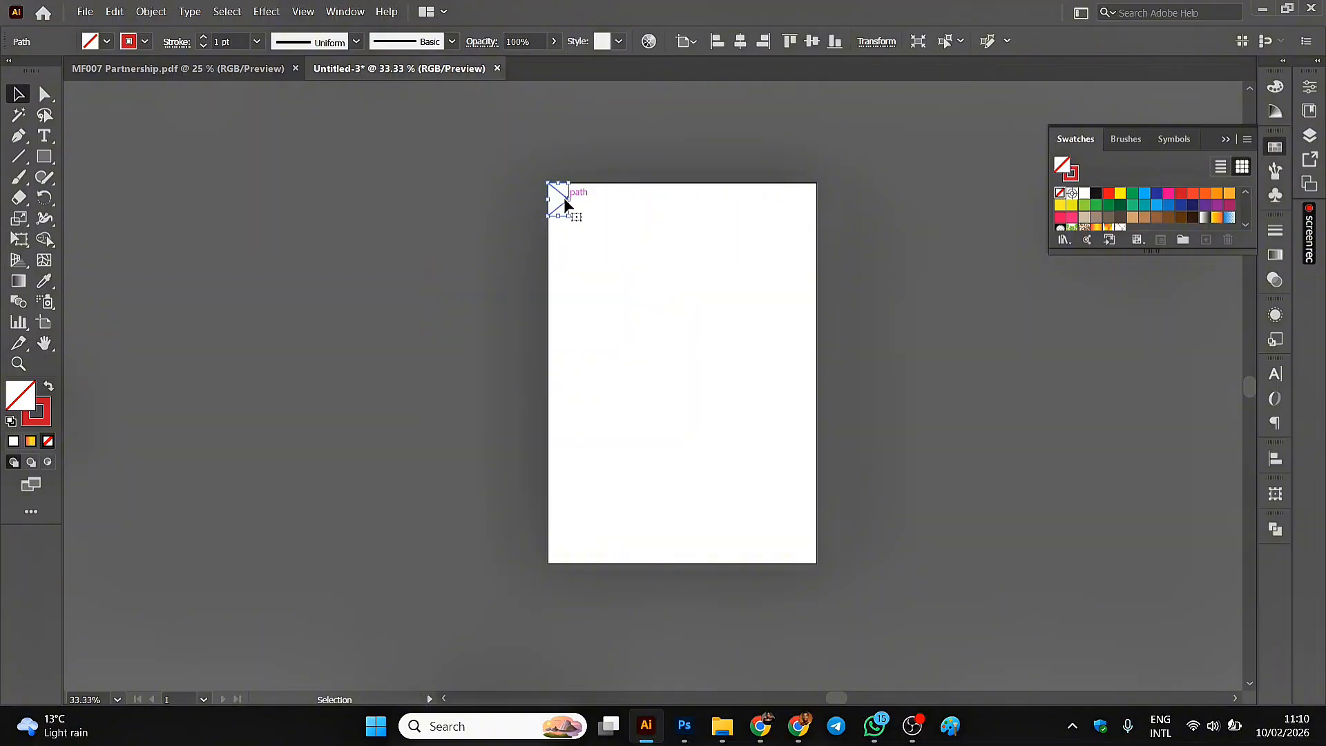
{"action": "key", "text": "Delete"}
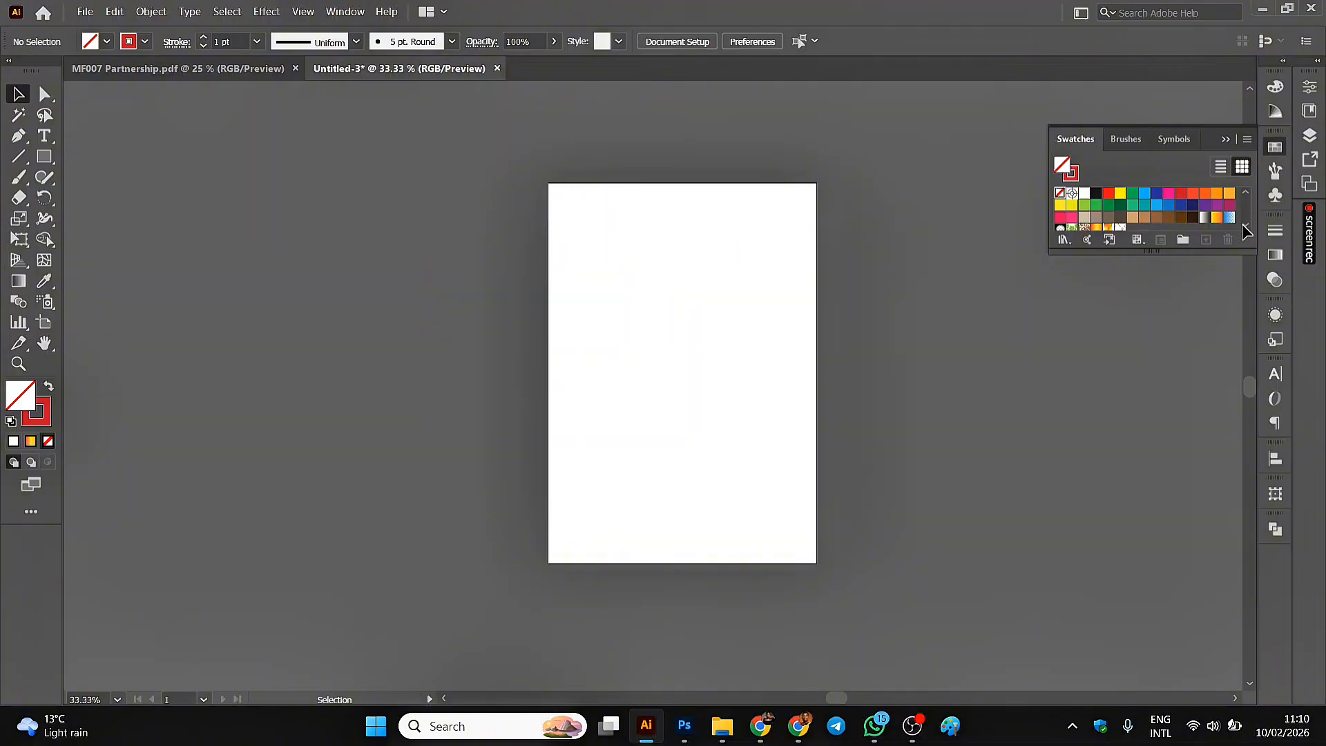
{"action": "scroll", "coordinate": [1120, 215], "scroll_direction": "down", "scroll_amount": 1}
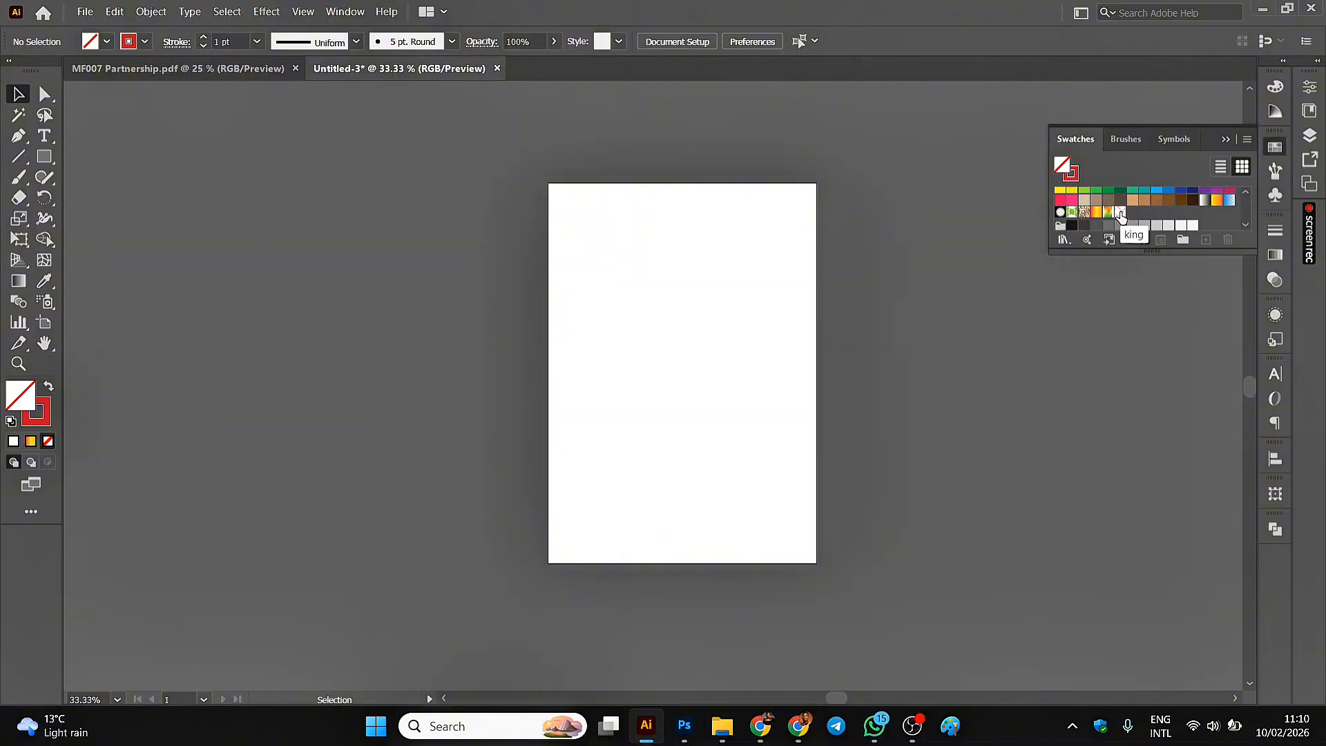
{"action": "left_click", "coordinate": [1120, 214]}
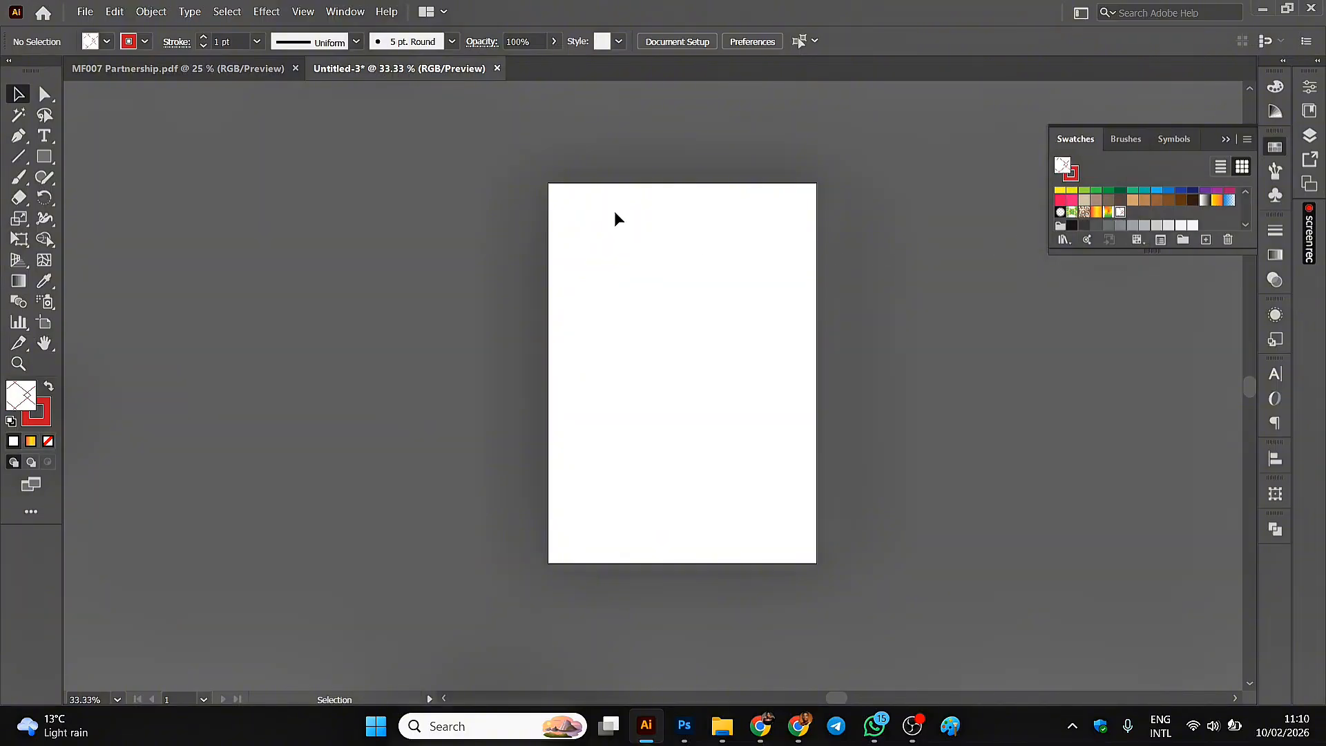
Draw a pattern-filled ellipse about 11.35 cm wide and 12.21 cm high in the upper part of the page, then deselect it.
{"action": "left_click", "coordinate": [46, 160]}
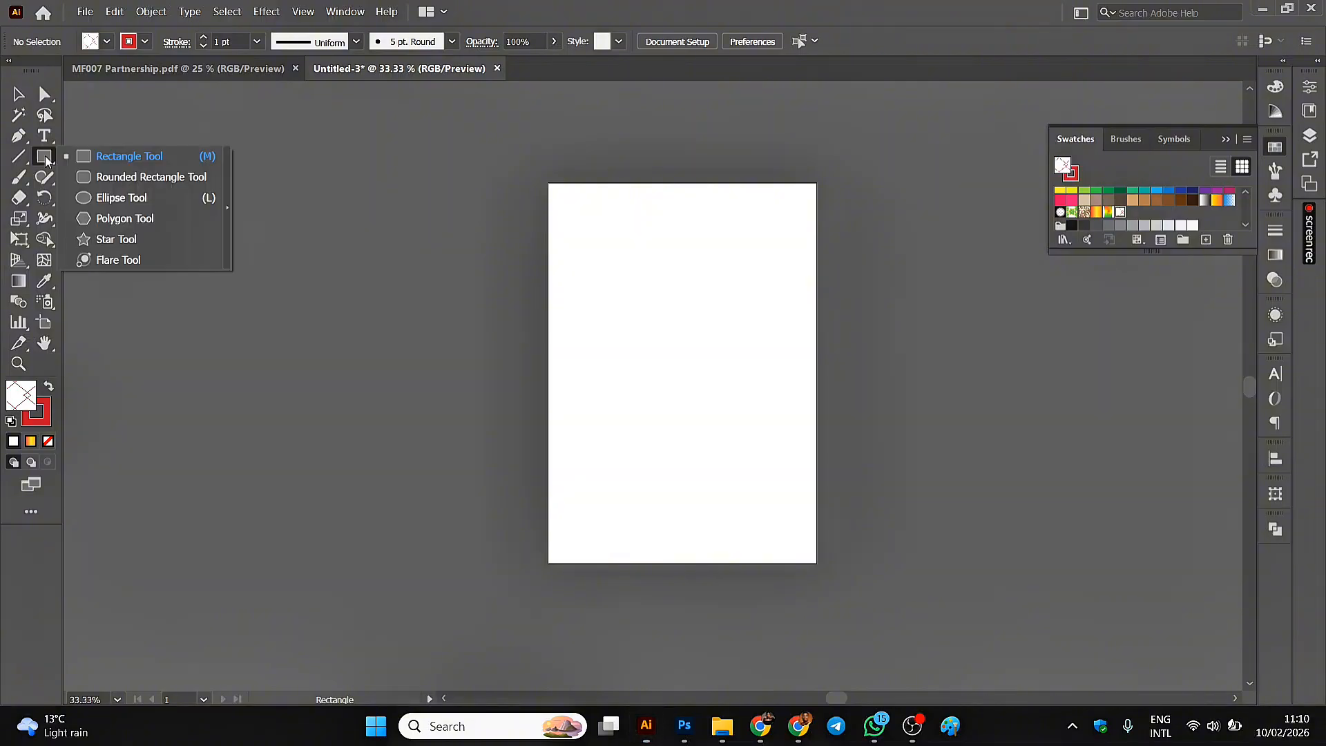
{"action": "left_click_drag", "start_coordinate": [46, 160], "coordinate": [90, 197]}
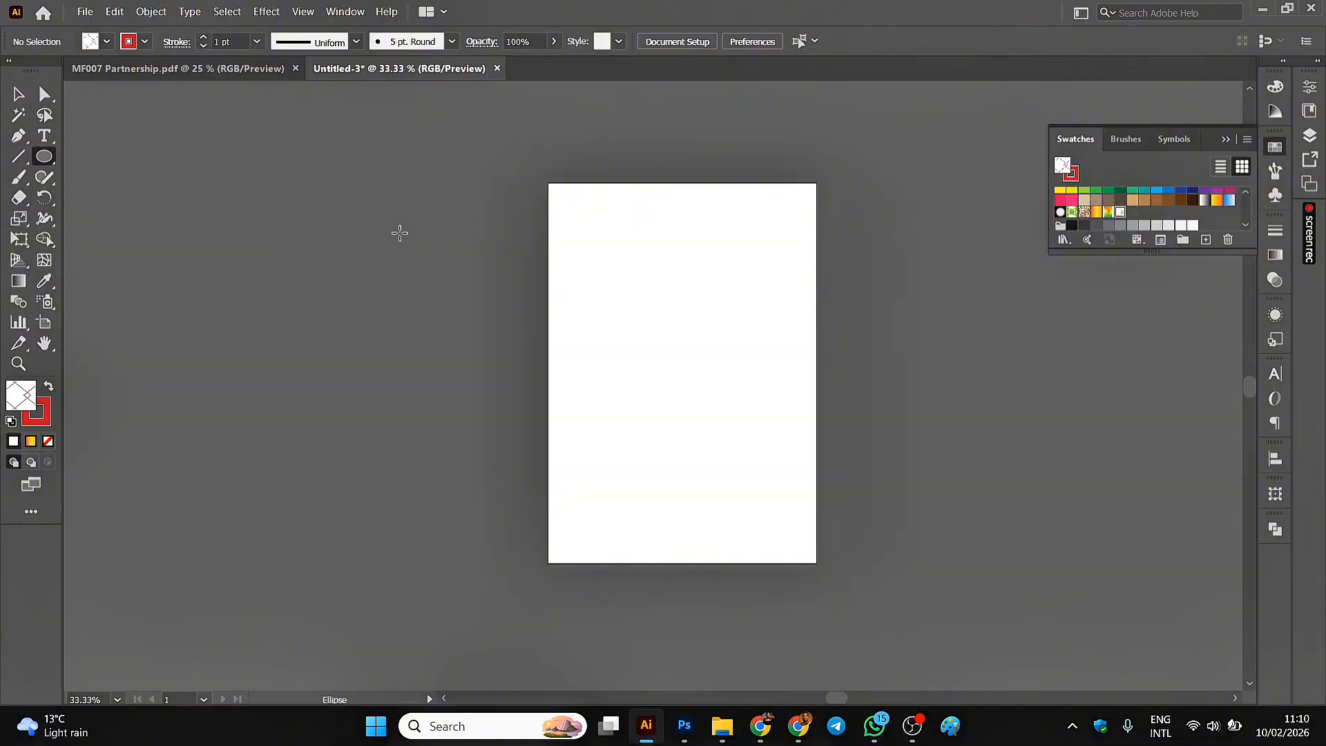
{"action": "left_click_drag", "start_coordinate": [601, 220], "coordinate": [746, 377]}
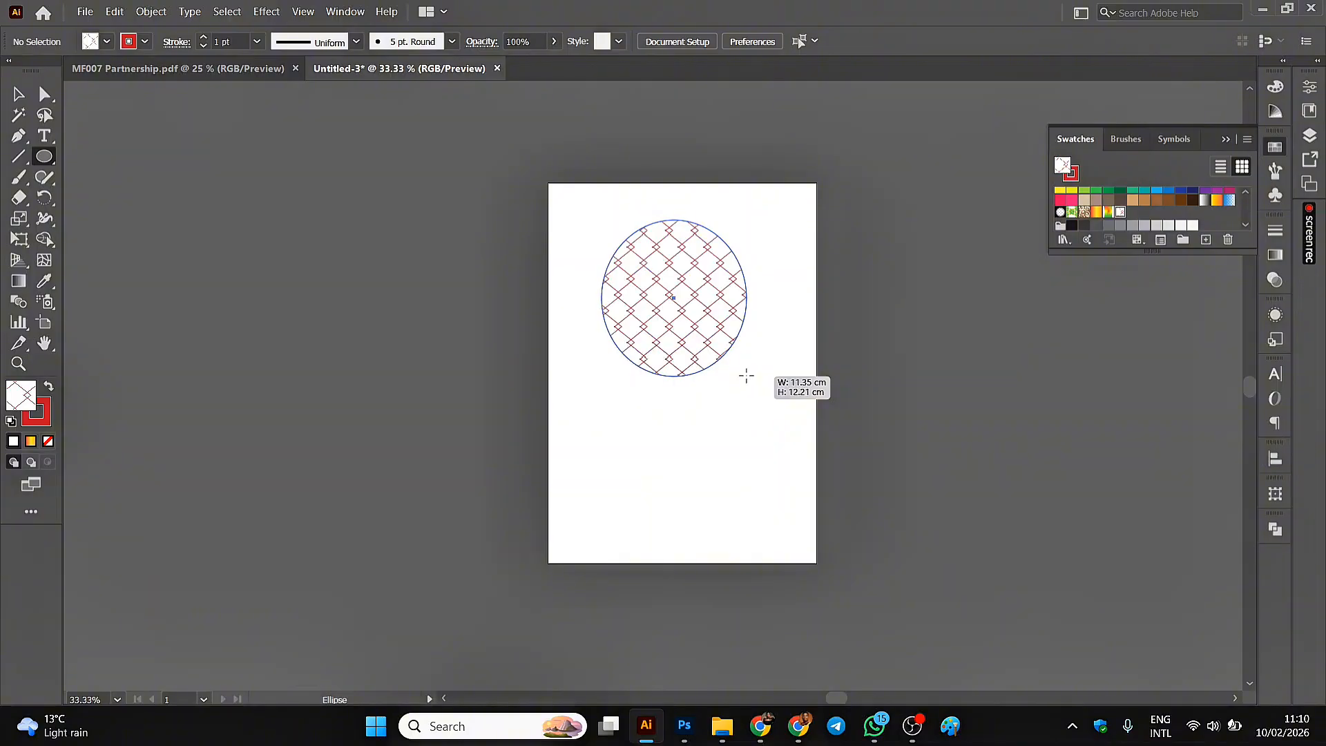
{"action": "left_click", "coordinate": [19, 94]}
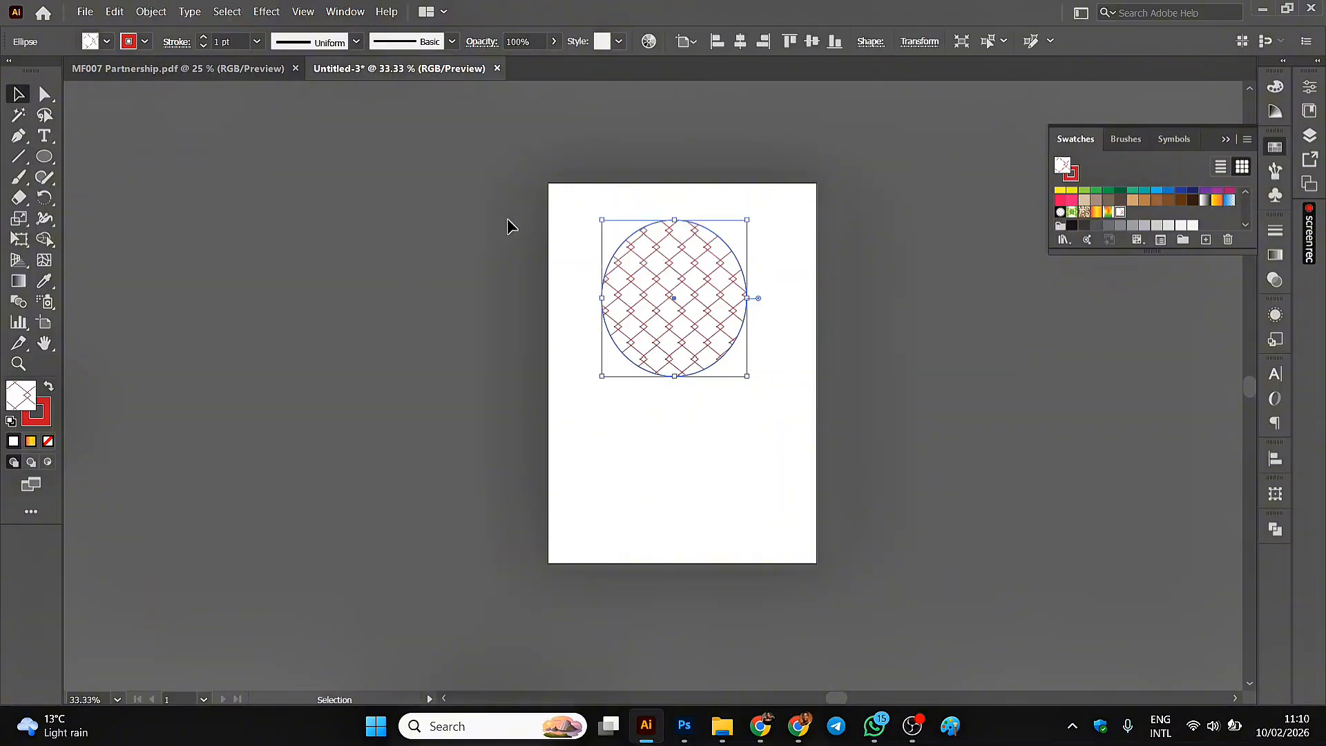
{"action": "left_click", "coordinate": [551, 202]}
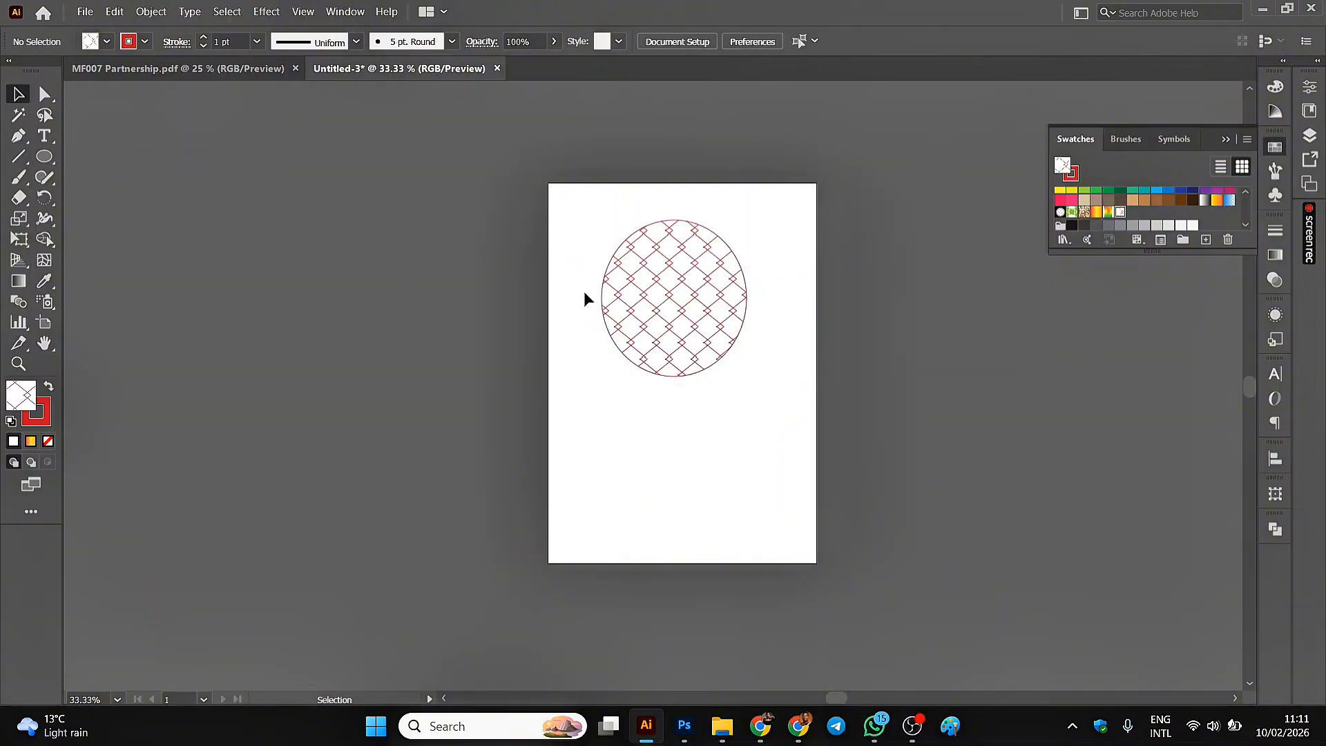
Draw a wide pattern-filled rectangle below the ellipse and deselect it.
{"action": "left_click", "coordinate": [38, 159]}
{"action": "left_click", "coordinate": [83, 156]}
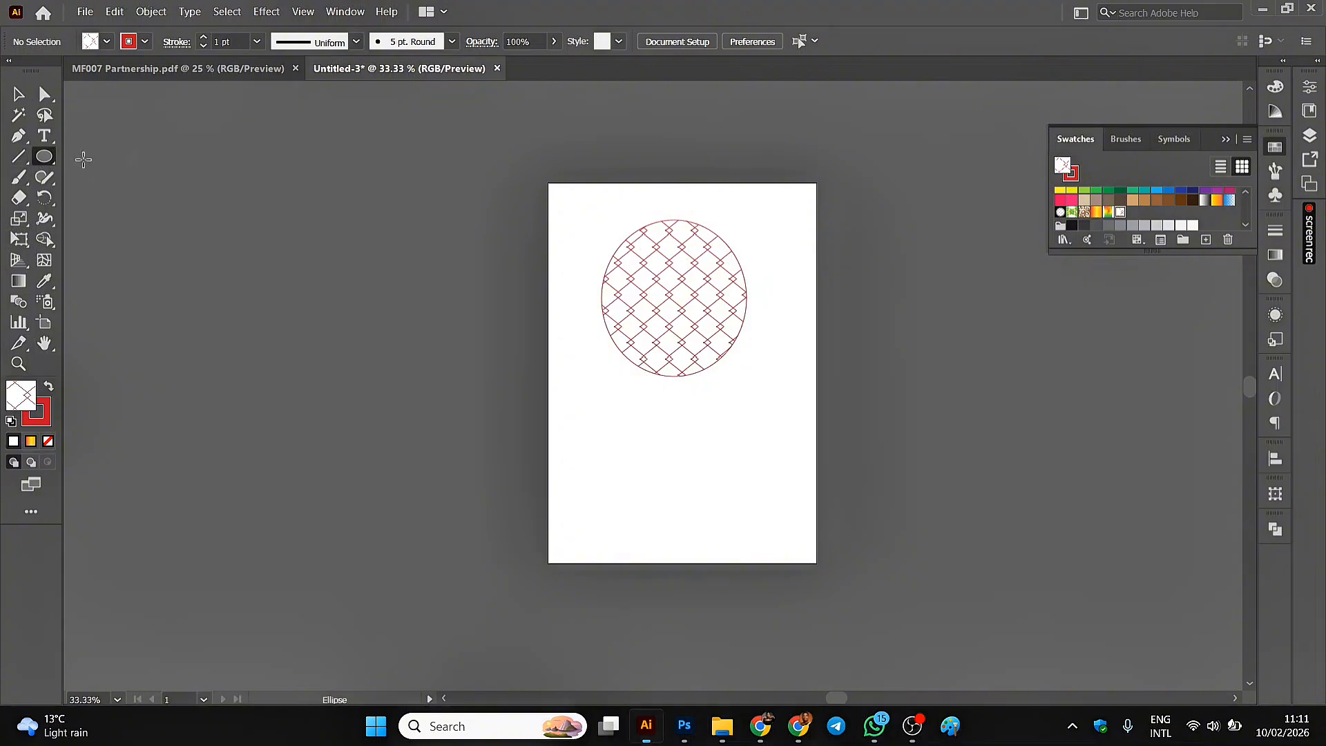
{"action": "left_click_drag", "start_coordinate": [588, 396], "coordinate": [786, 491]}
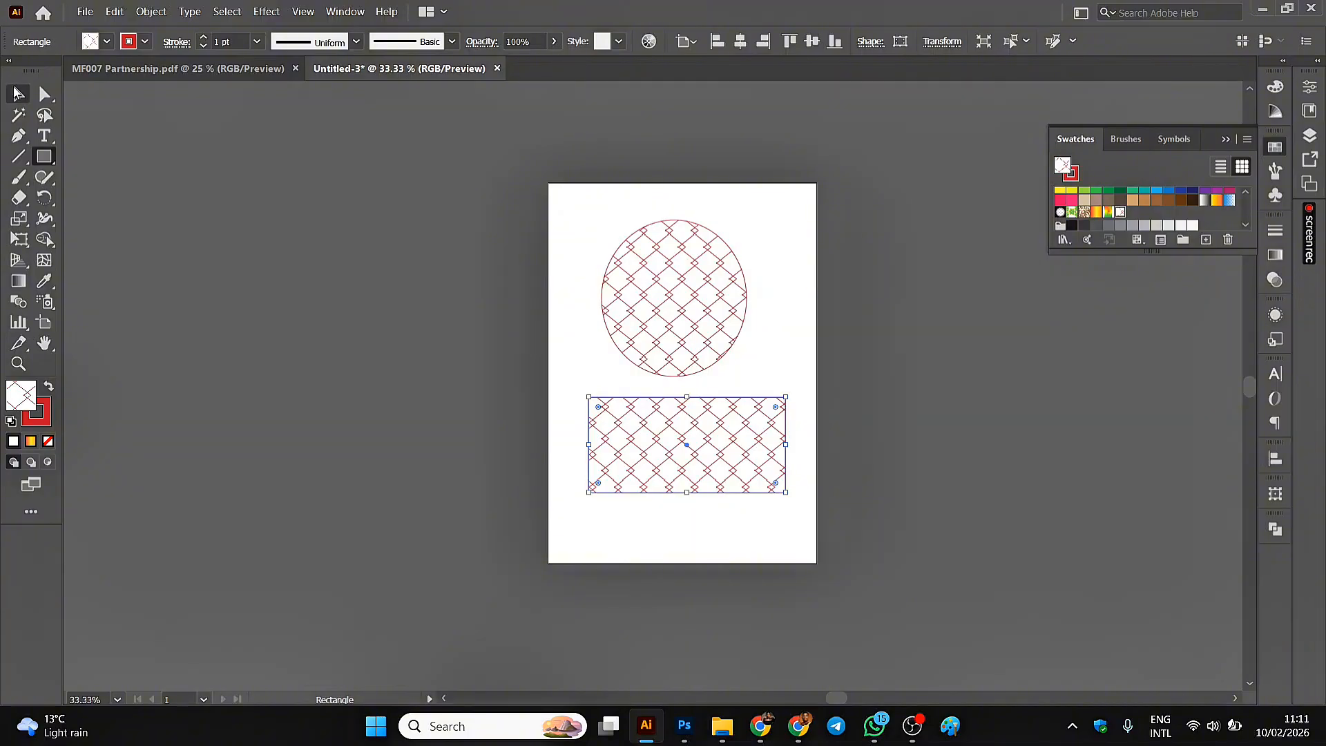
{"action": "left_click", "coordinate": [18, 94]}
{"action": "left_click", "coordinate": [288, 277]}
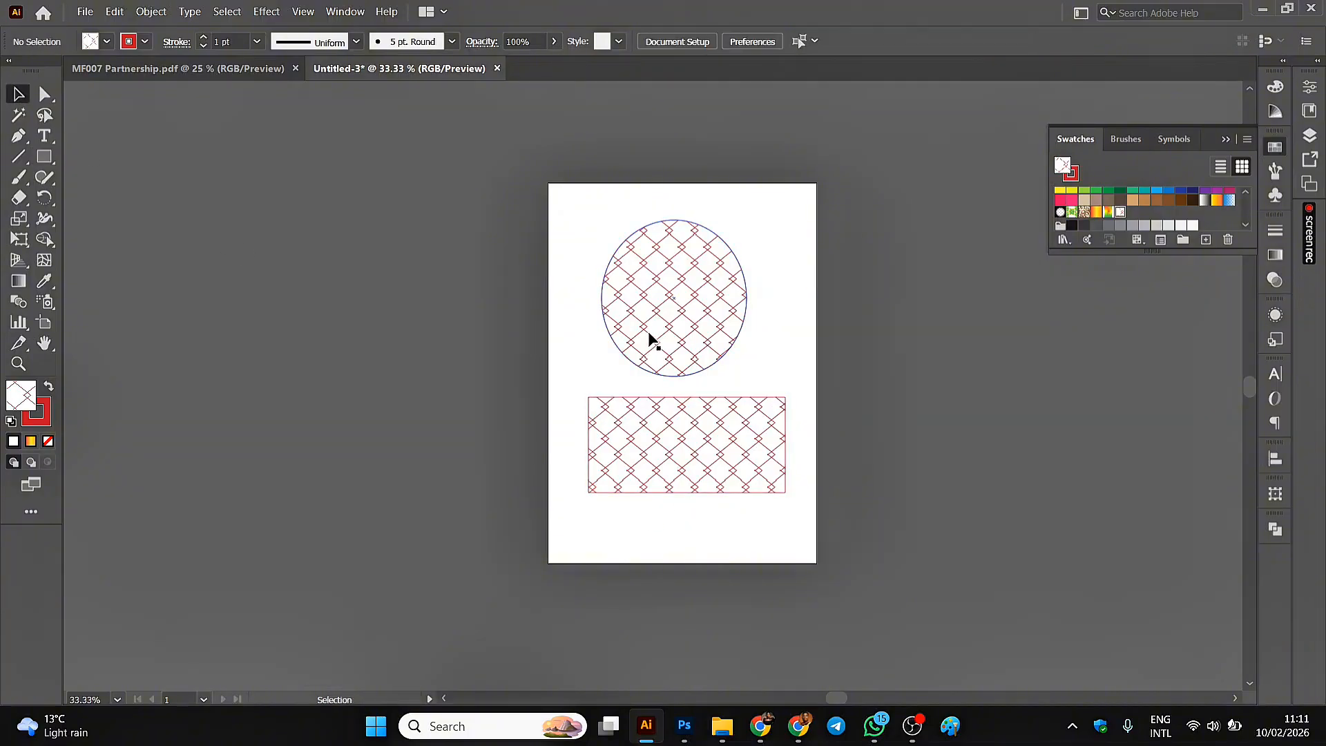
Move the ellipse and the rectangle up and to the left on the page, leaving the ellipse selected.
{"action": "left_click_drag", "start_coordinate": [621, 302], "coordinate": [573, 273]}
{"action": "left_click_drag", "start_coordinate": [663, 416], "coordinate": [641, 391]}
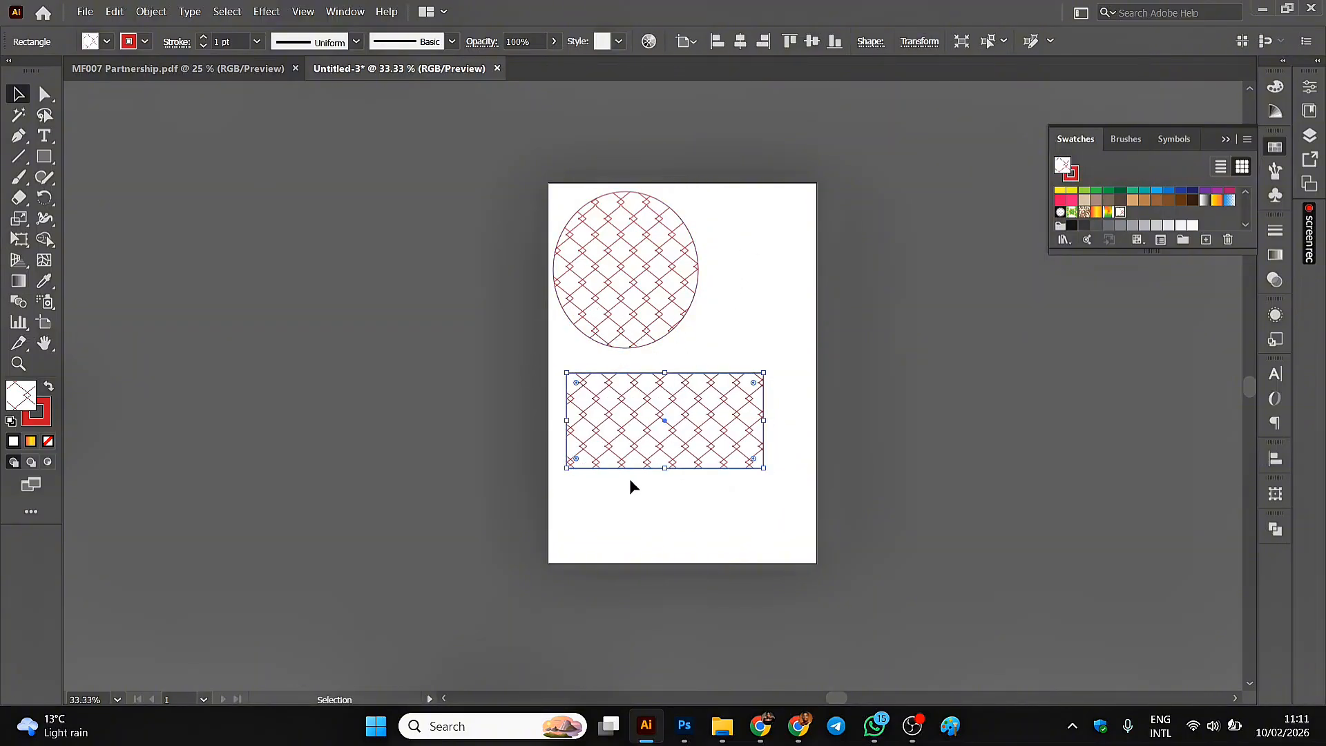
{"action": "left_click", "coordinate": [610, 245]}
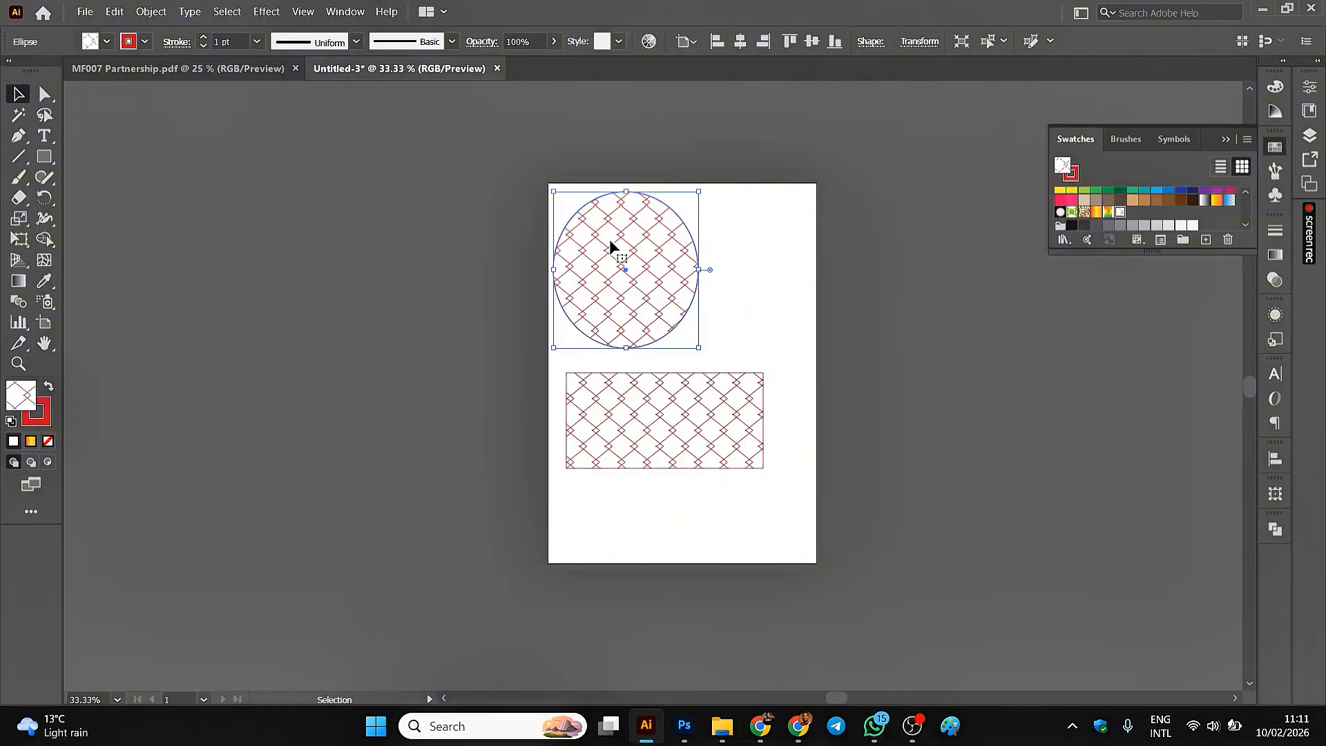